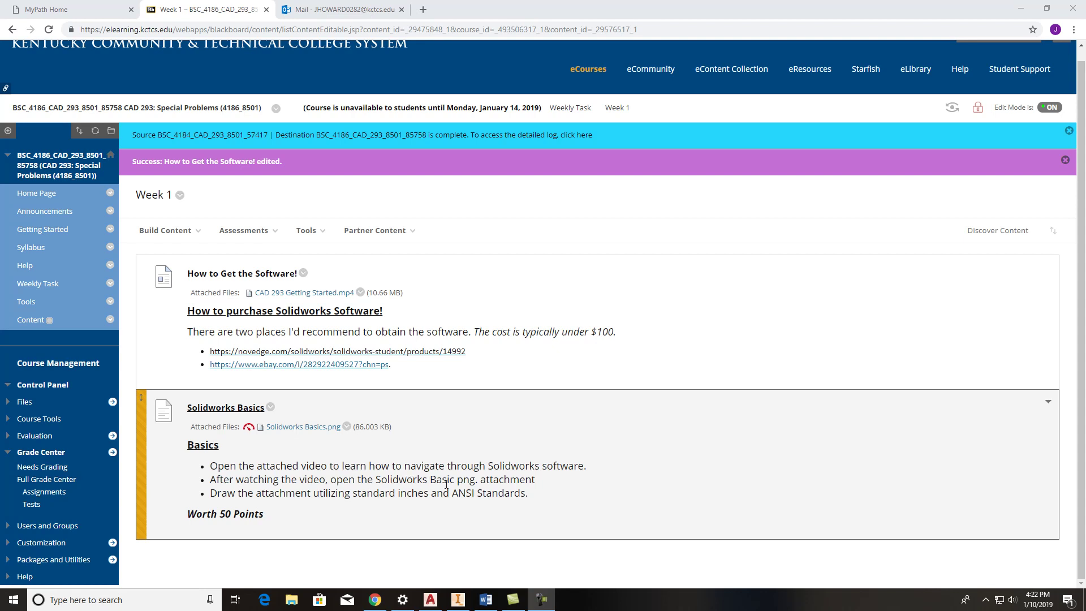
- View the Solidworks Basics.png attachment from the Week 1 page, then minimize Chrome
{"action": "left_click", "coordinate": [283, 426]}
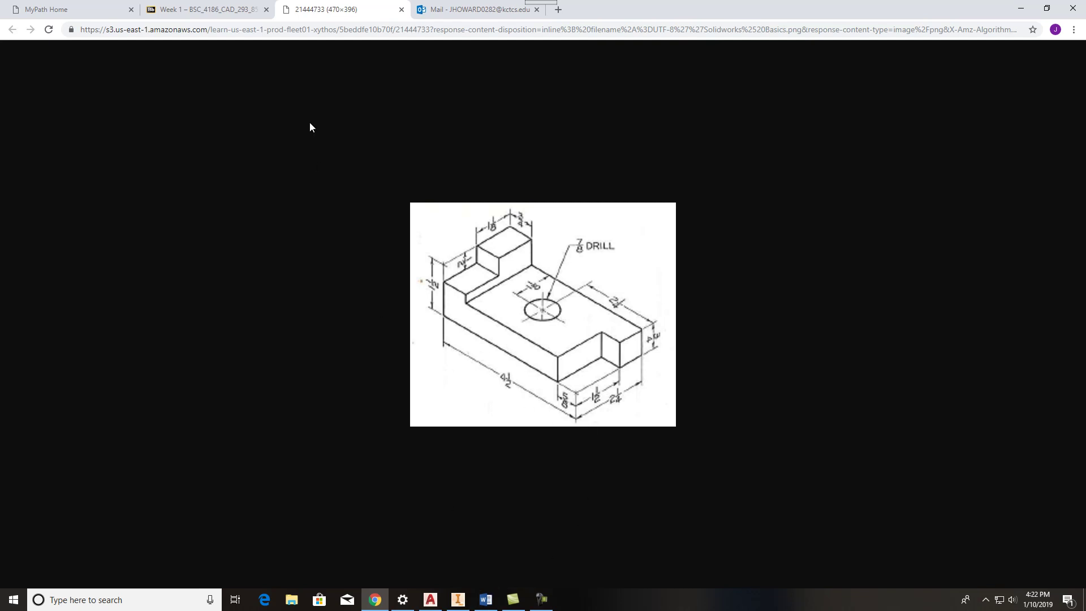
{"action": "left_click", "coordinate": [221, 12]}
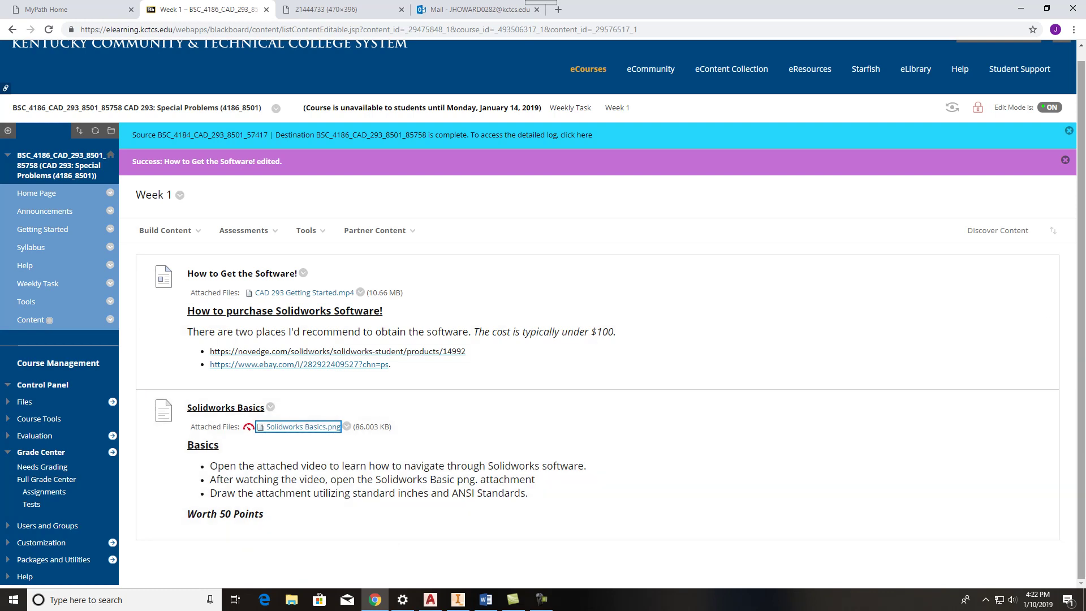
{"action": "left_click", "coordinate": [1021, 10]}
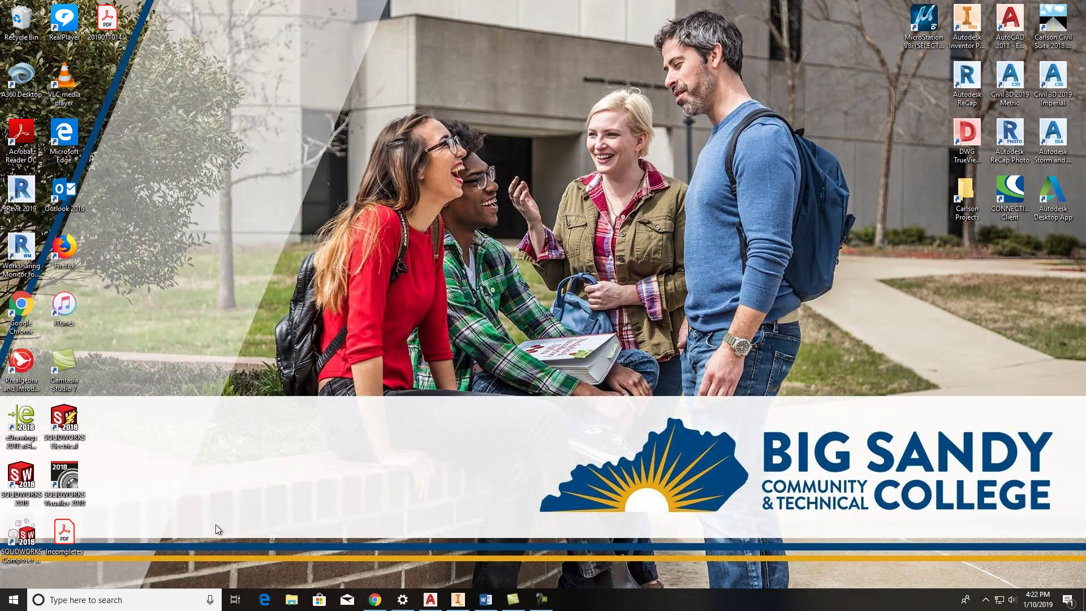
- Launch SOLIDWORKS 2018 from its desktop icon
{"action": "double_click", "coordinate": [23, 484]}
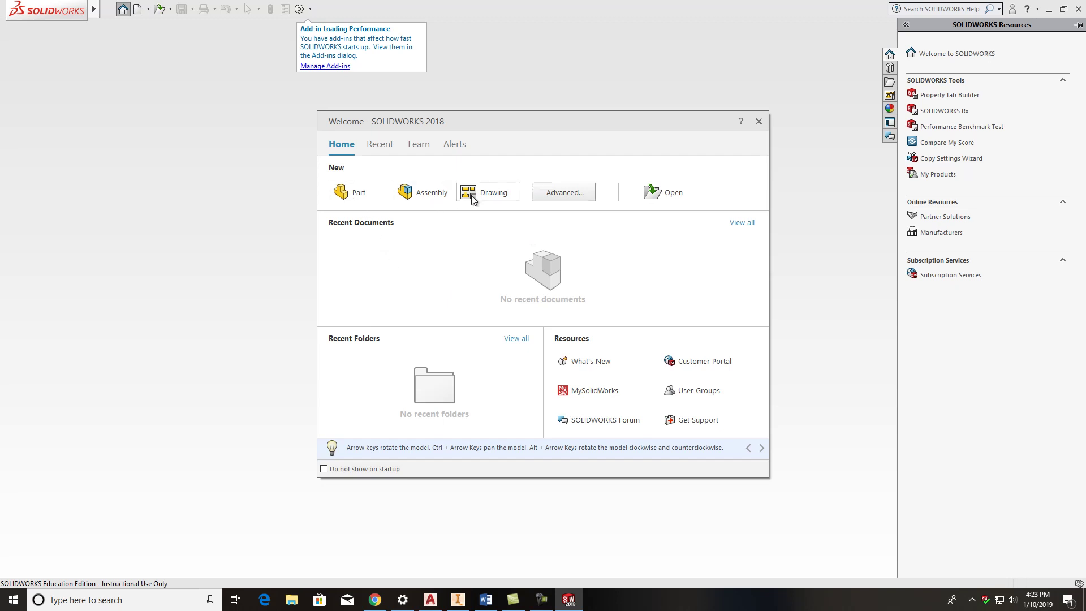
- Start a new blank part document, Part1, from the Welcome dialog
{"action": "left_click", "coordinate": [347, 194]}
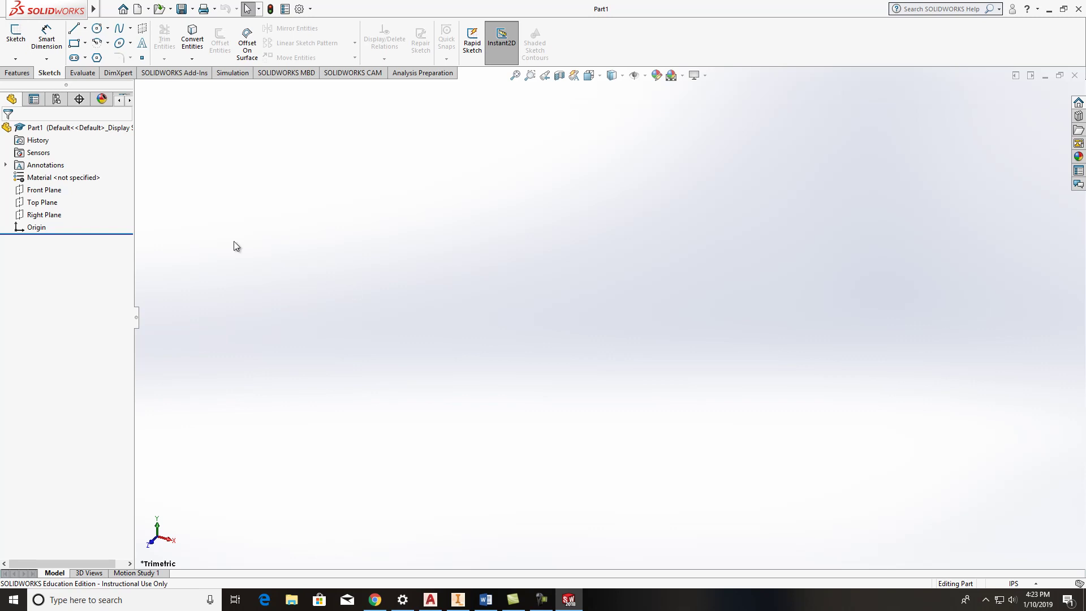
{"action": "left_click", "coordinate": [311, 9]}
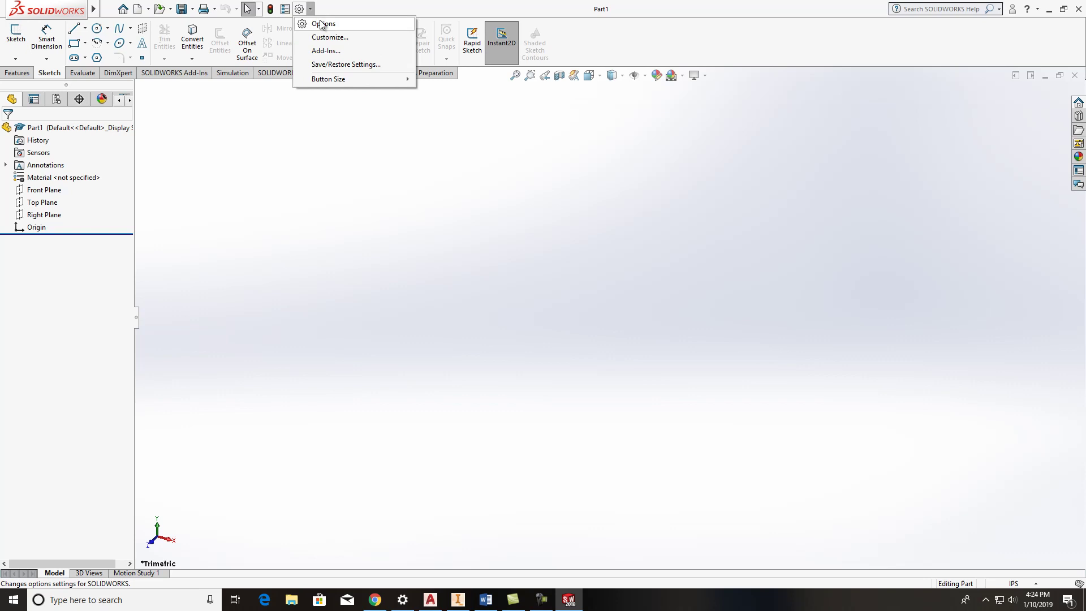
- In Document Properties, keep ANSI as the drafting standard and expand Annotations and Dimensions
{"action": "left_click", "coordinate": [322, 24]}
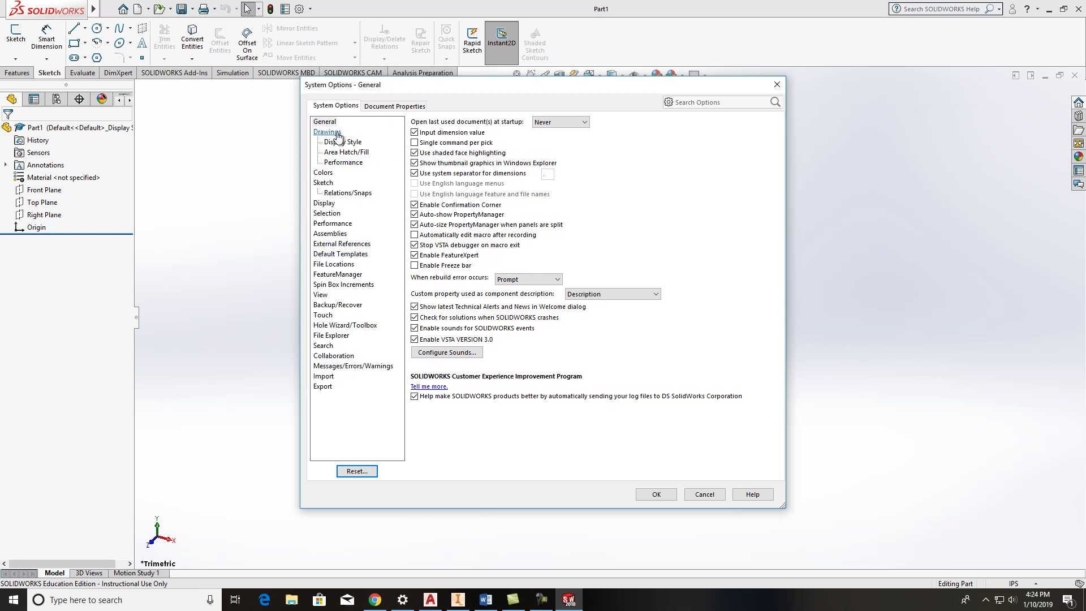
{"action": "left_click", "coordinate": [391, 106]}
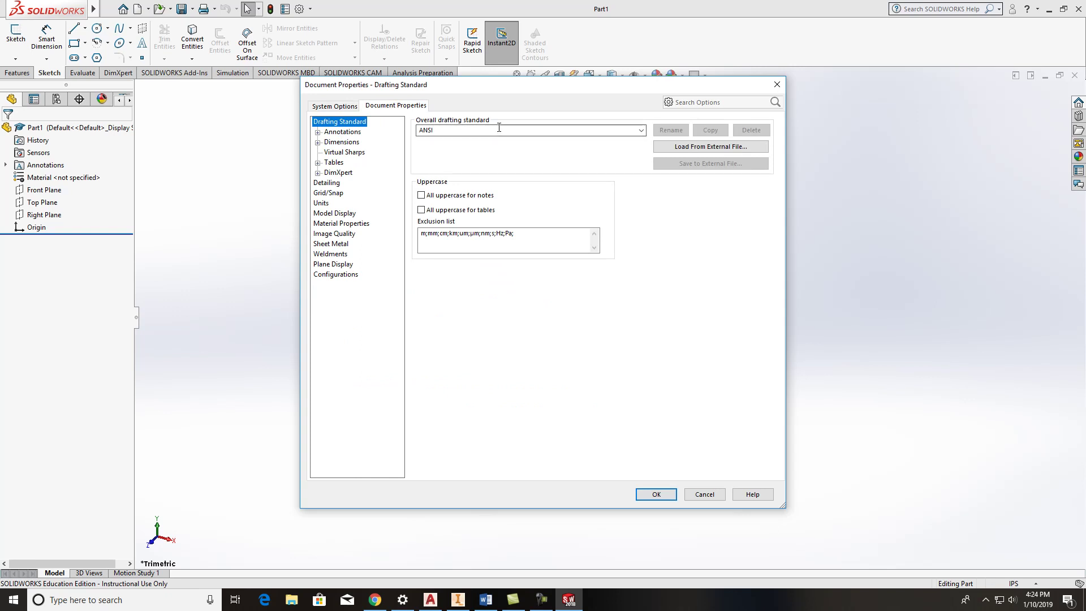
{"action": "left_click", "coordinate": [527, 130]}
{"action": "left_click", "coordinate": [642, 132]}
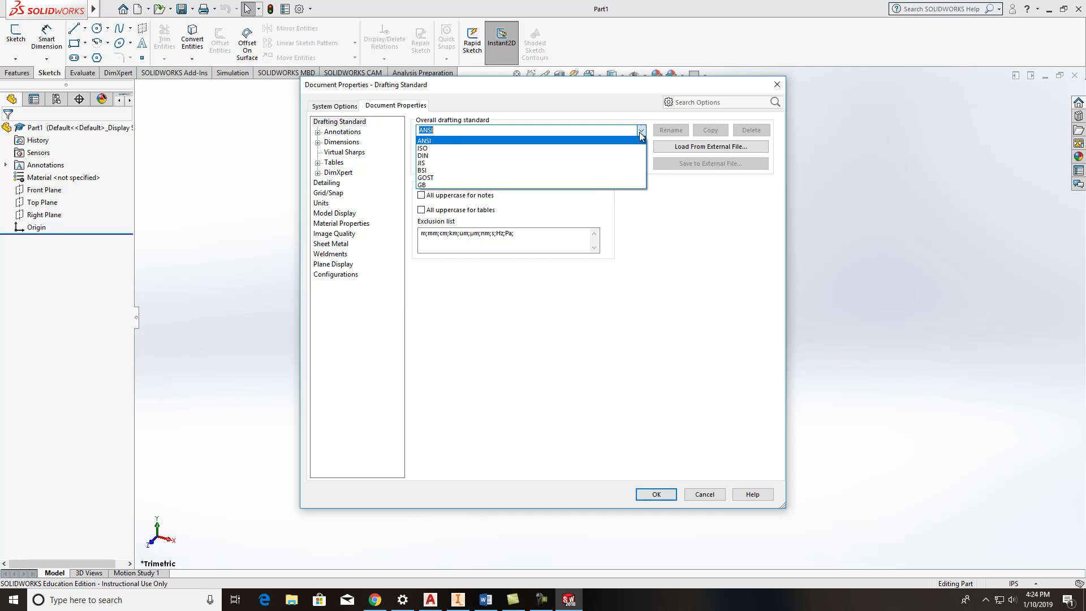
{"action": "left_click", "coordinate": [419, 139]}
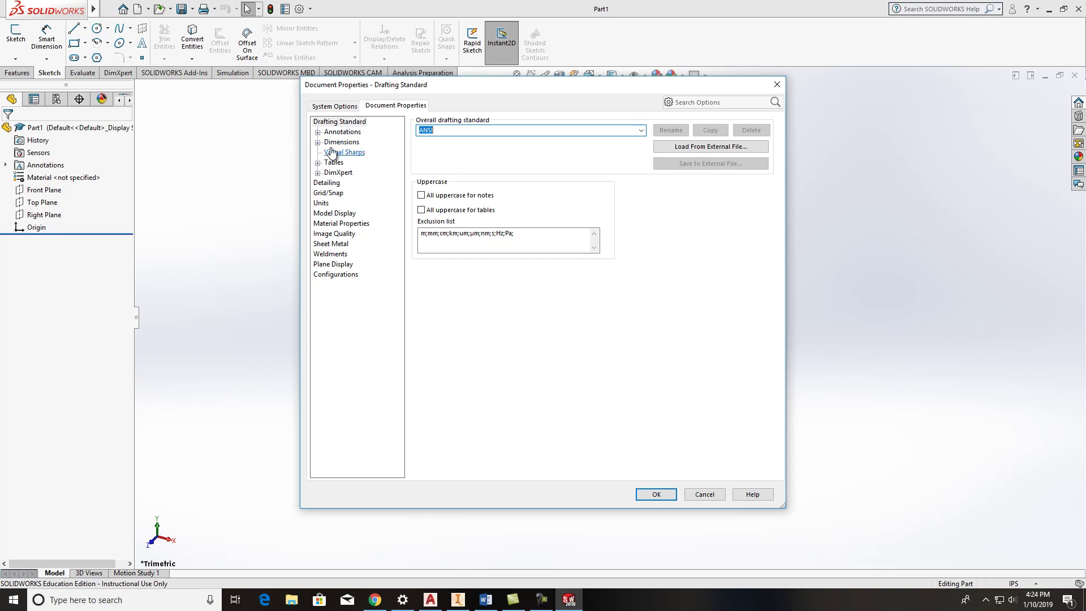
{"action": "left_click", "coordinate": [318, 133]}
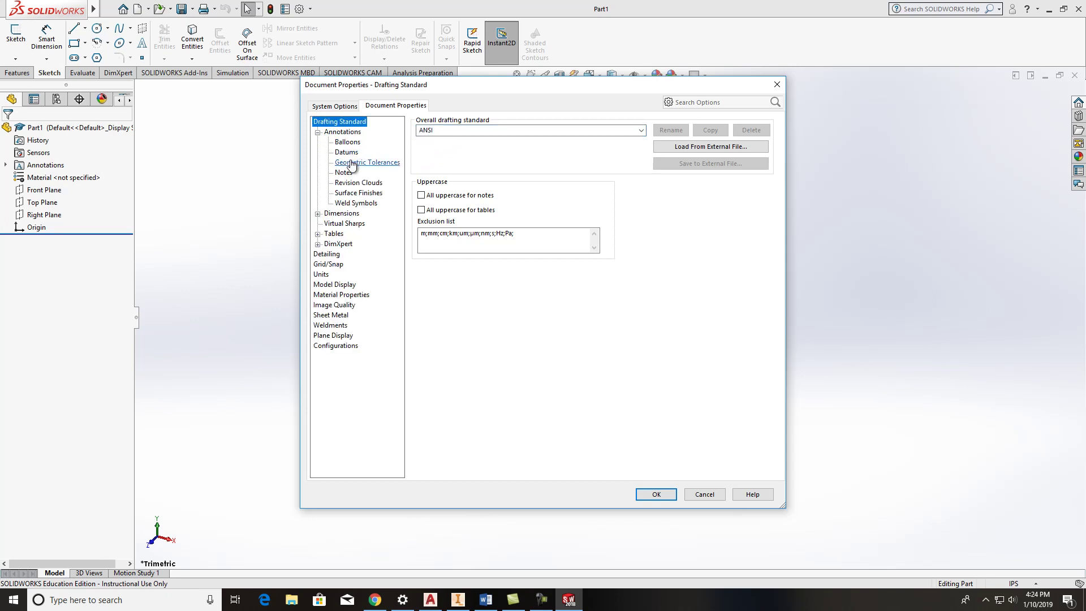
{"action": "left_click", "coordinate": [318, 213]}
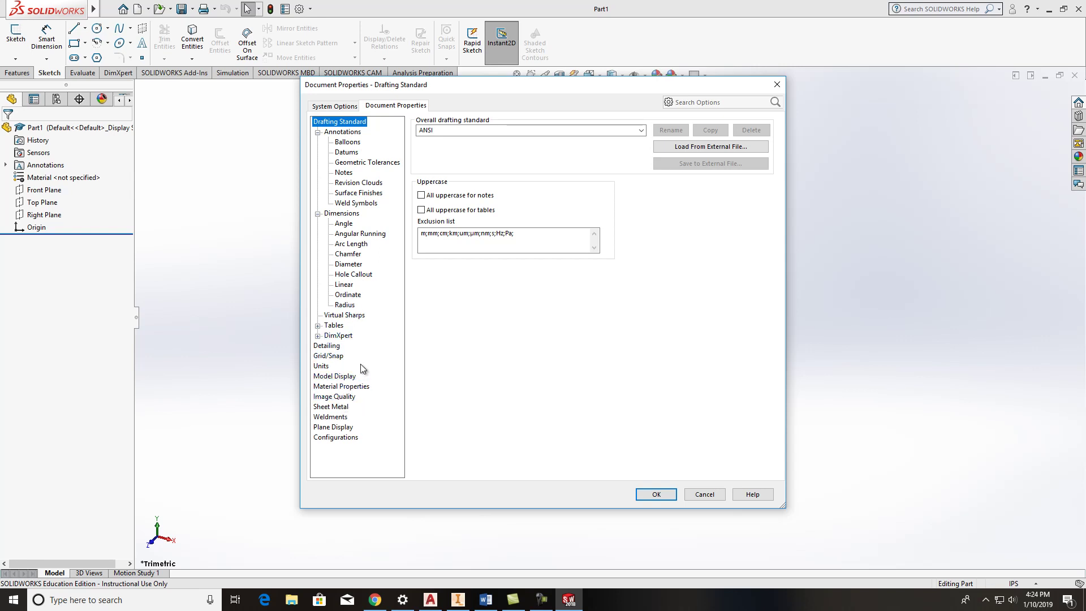
- Set IPS length units to .123 decimals, after briefly trying fractions of 8, and apply
{"action": "left_click", "coordinate": [321, 367]}
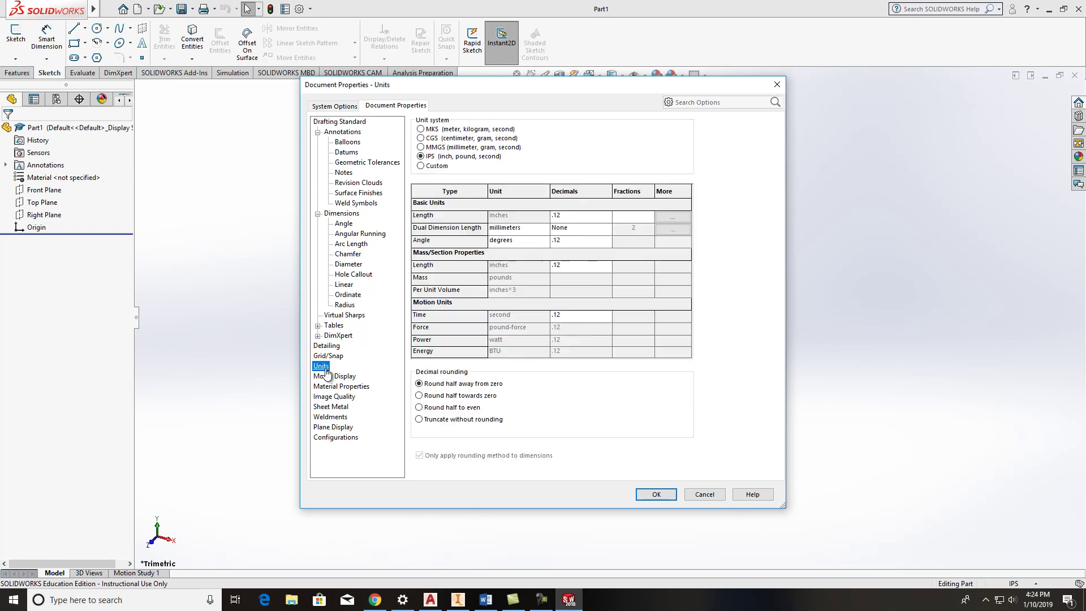
{"action": "left_click", "coordinate": [521, 216]}
{"action": "left_click", "coordinate": [586, 217]}
{"action": "left_click", "coordinate": [588, 218]}
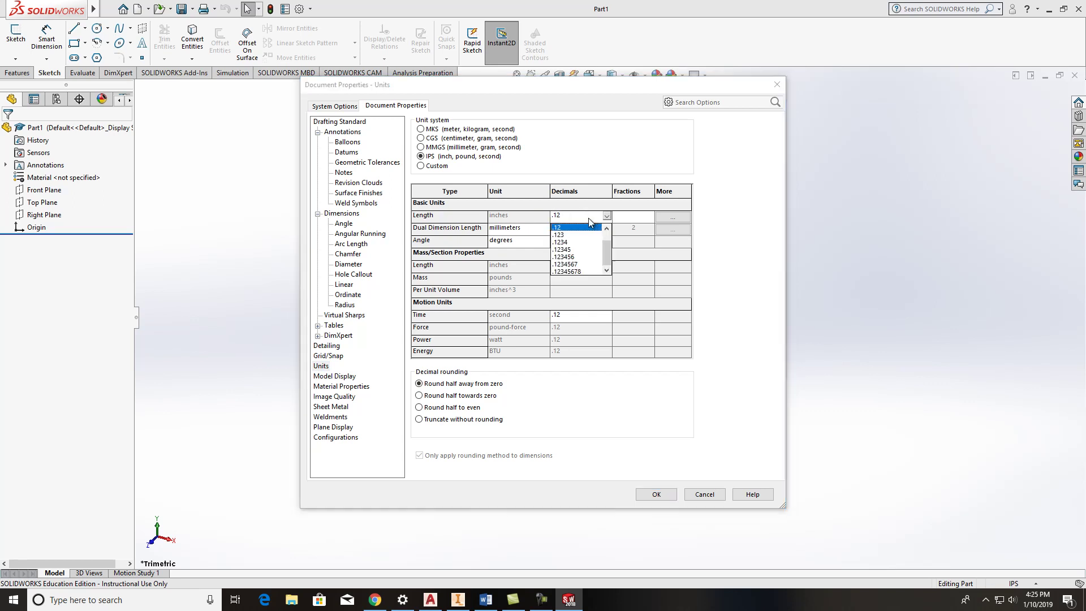
{"action": "left_click", "coordinate": [594, 220]}
{"action": "left_click", "coordinate": [594, 220]}
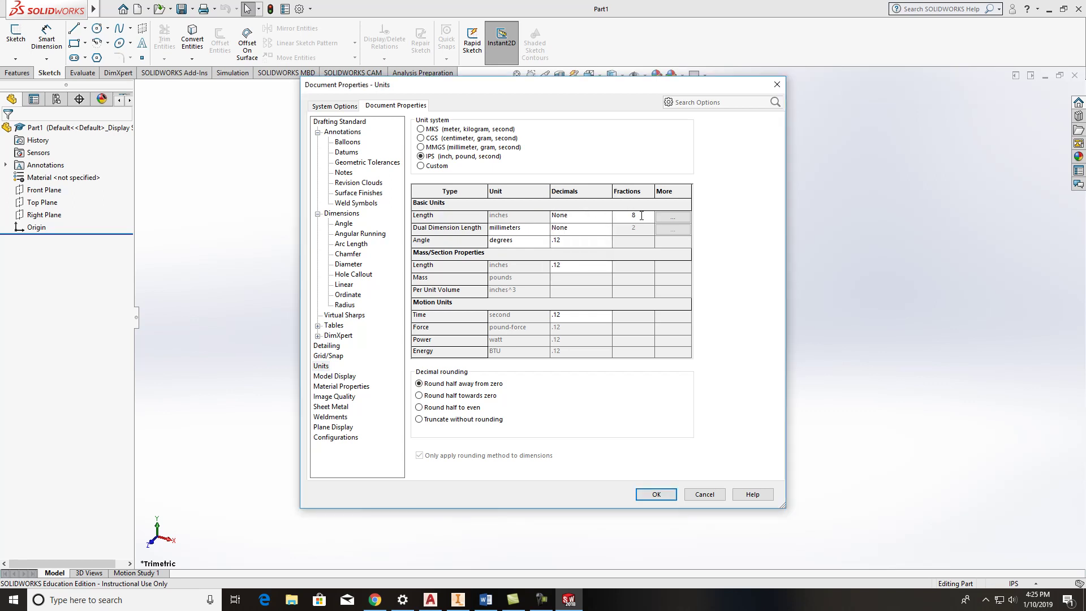
{"action": "double_click", "coordinate": [644, 216]}
{"action": "left_click", "coordinate": [590, 218]}
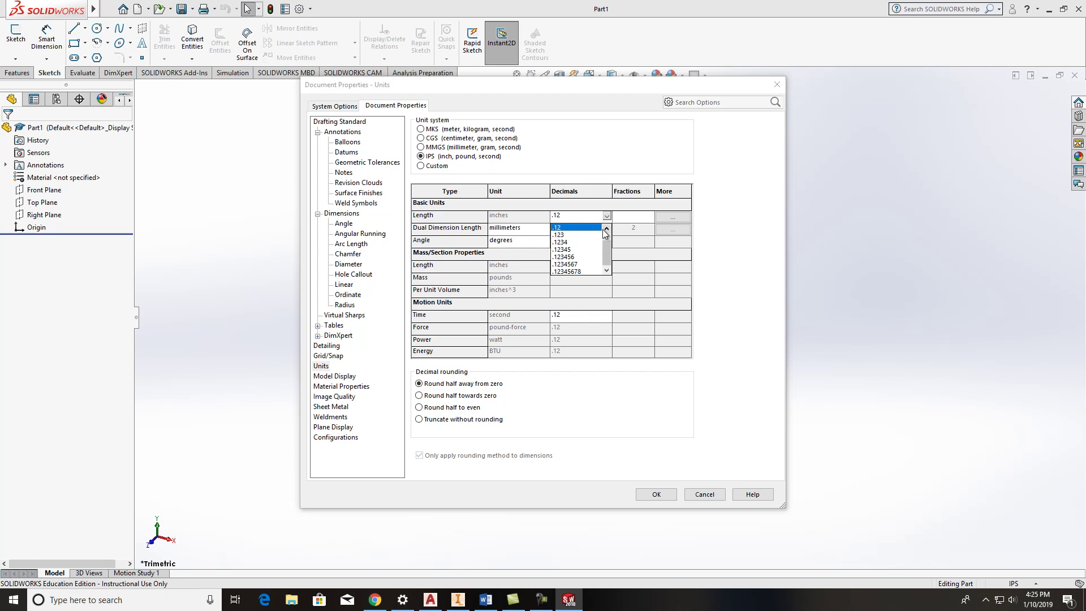
{"action": "left_click", "coordinate": [560, 235]}
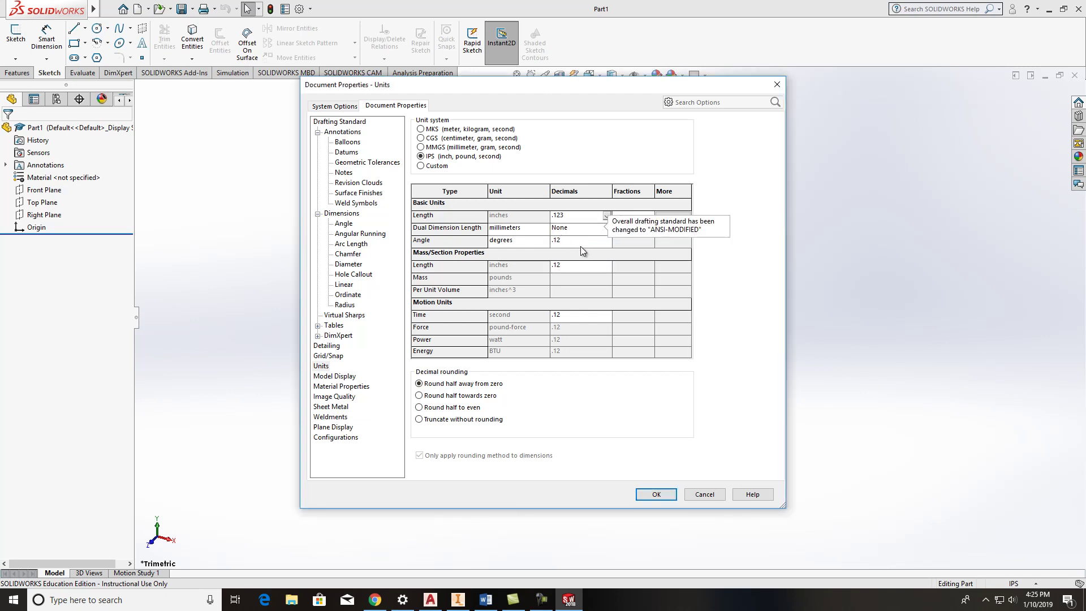
{"action": "left_click", "coordinate": [636, 215]}
{"action": "type", "text": "8"}
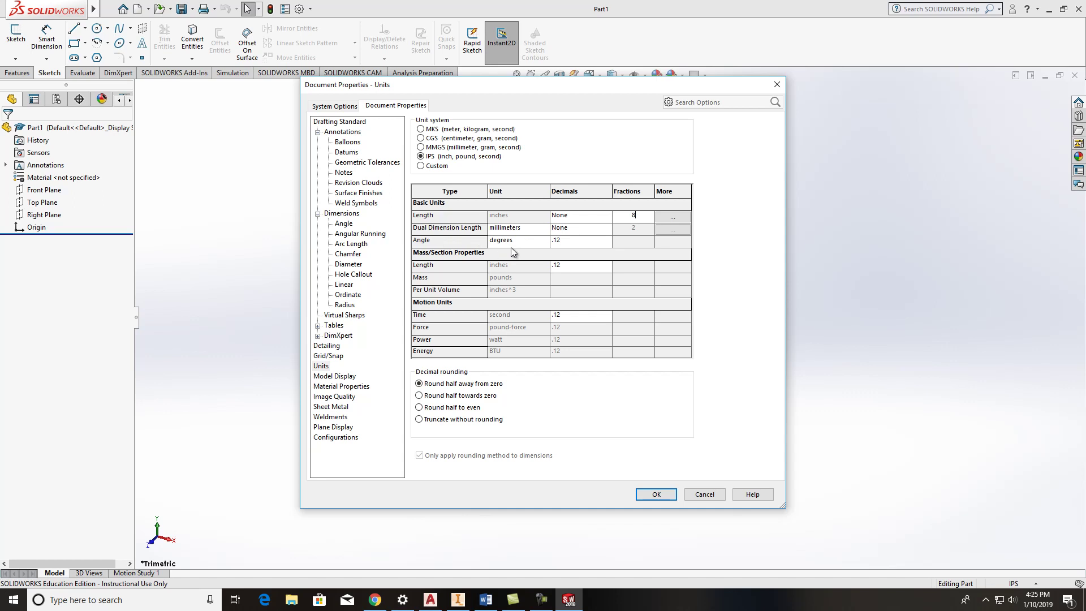
{"action": "left_click", "coordinate": [572, 219]}
{"action": "left_click", "coordinate": [565, 235]}
{"action": "left_click", "coordinate": [661, 496]}
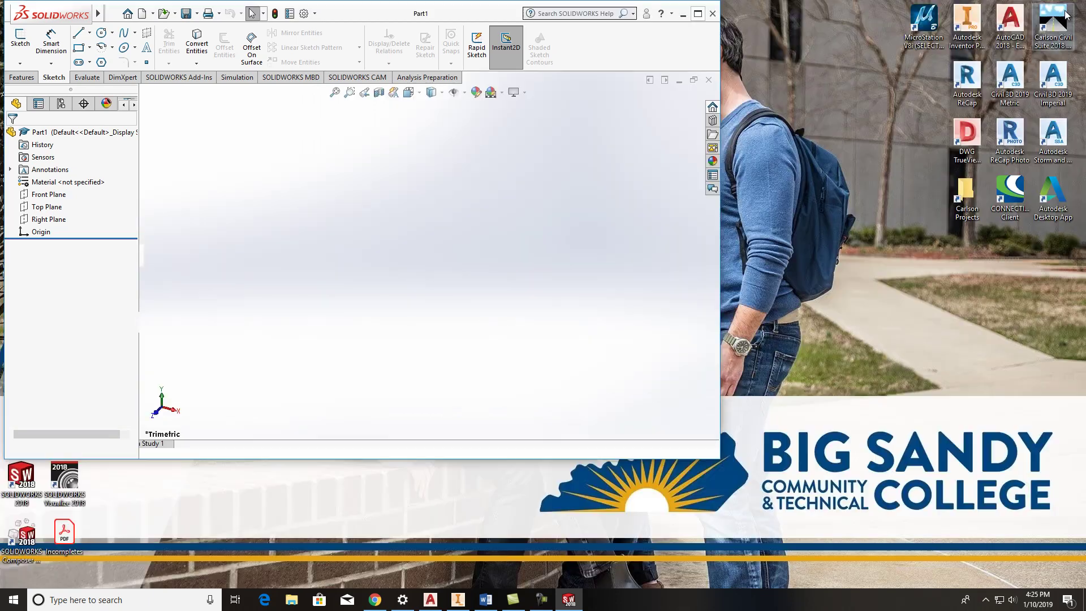
- Restore the SOLIDWORKS window, snap it to the right half, and minimize it
{"action": "left_click", "coordinate": [1063, 8]}
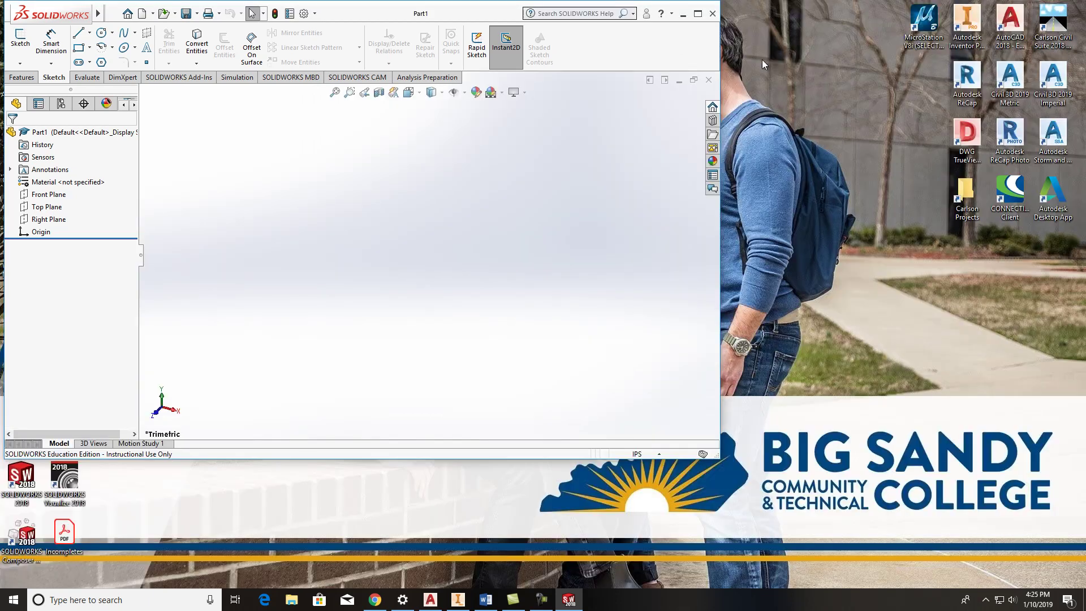
{"action": "left_click_drag", "start_coordinate": [437, 5], "coordinate": [1084, 170]}
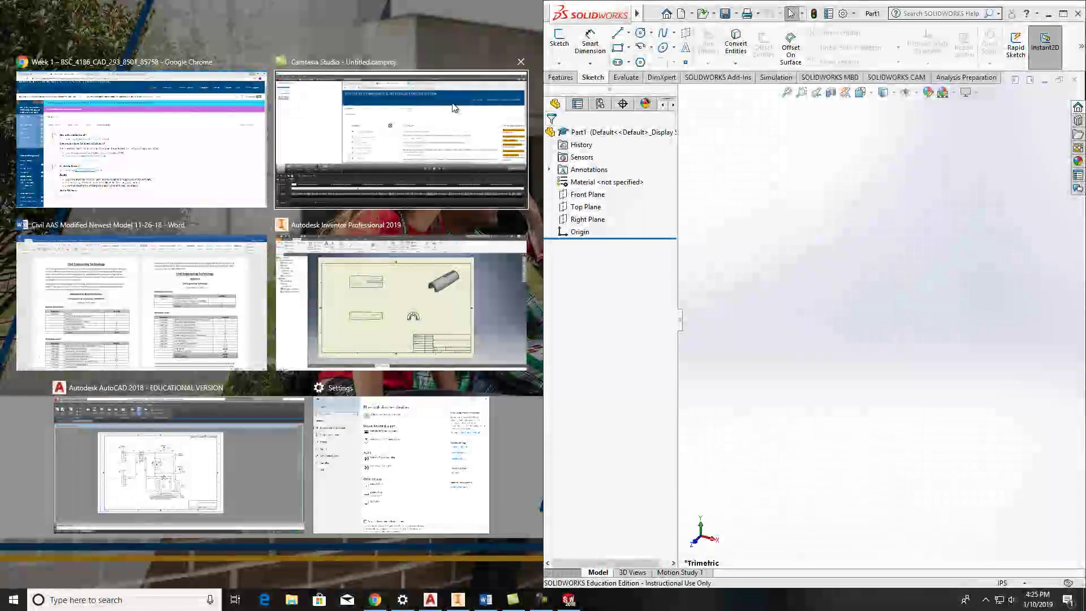
{"action": "left_click", "coordinate": [1048, 12]}
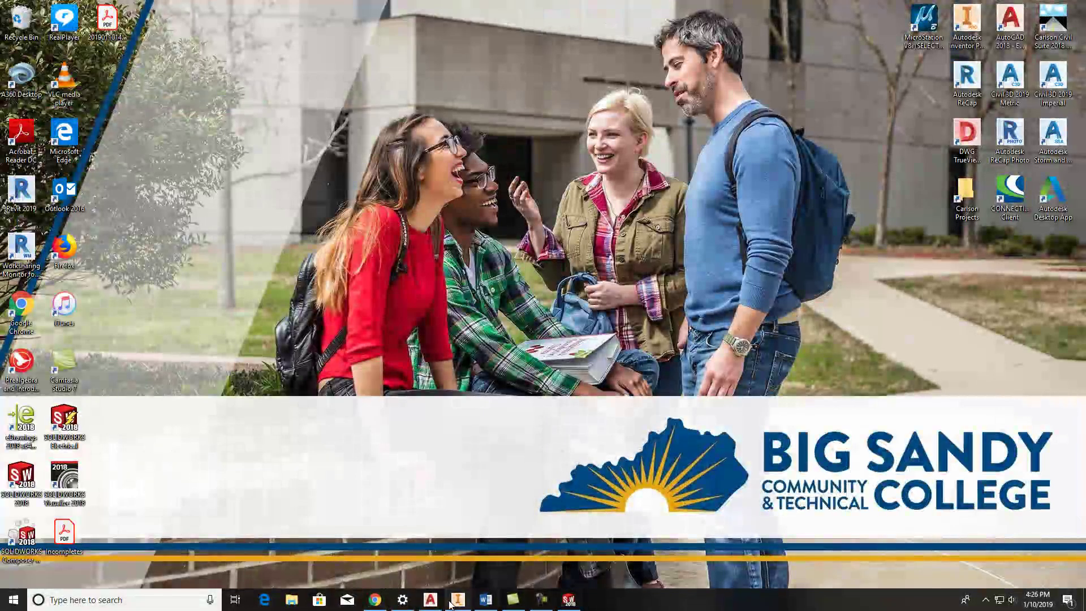
- Bring back the Week 1 course page and close the two extra drawing image tabs
{"action": "left_click", "coordinate": [375, 600]}
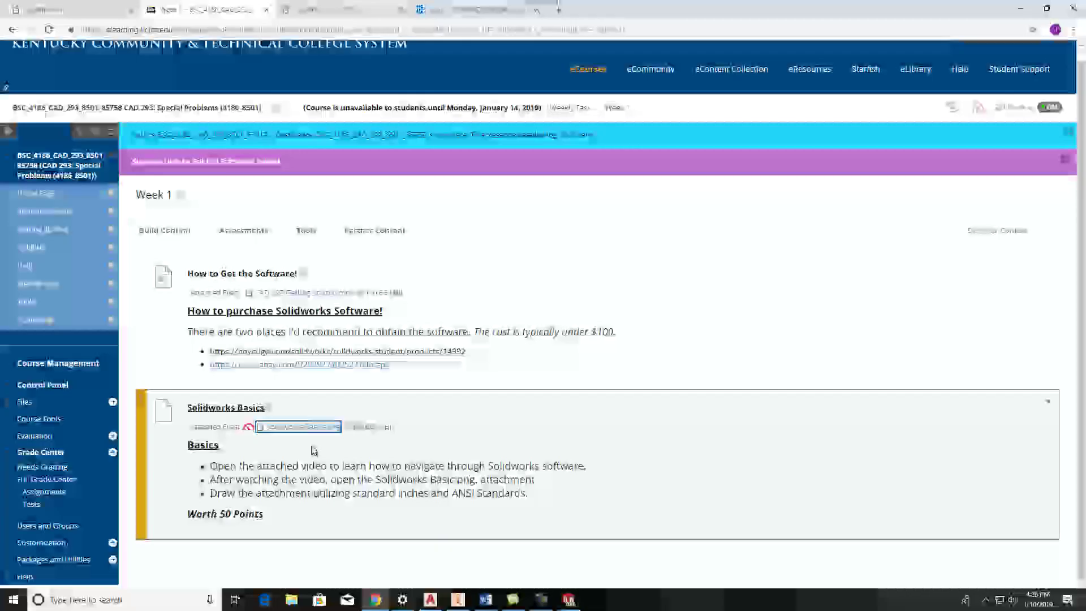
{"action": "left_click", "coordinate": [304, 427]}
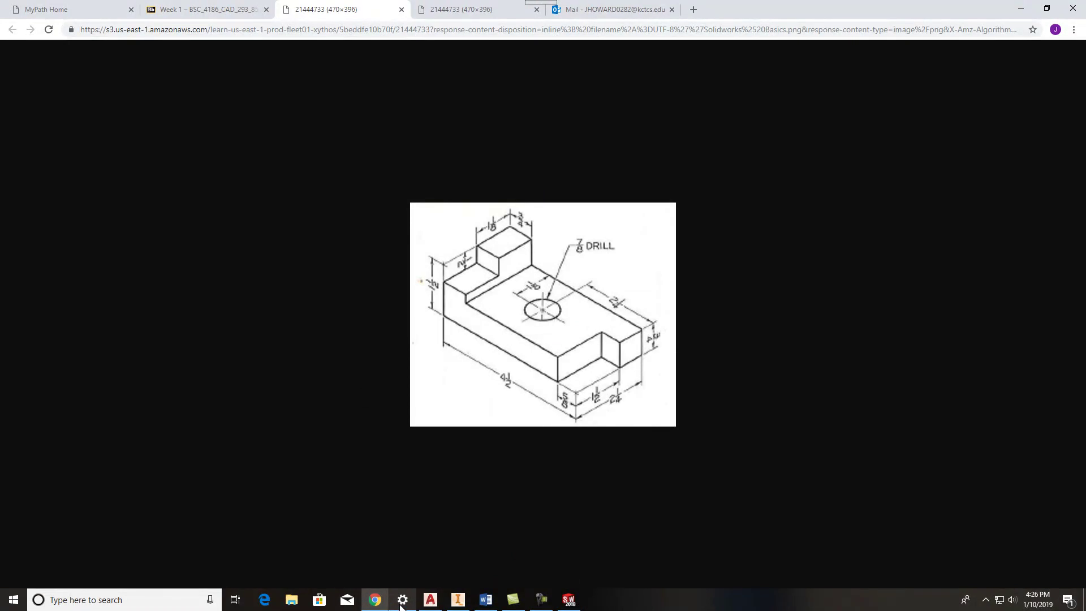
{"action": "left_click", "coordinate": [373, 603]}
{"action": "left_click", "coordinate": [374, 603]}
{"action": "left_click", "coordinate": [401, 9]}
{"action": "left_click", "coordinate": [402, 10]}
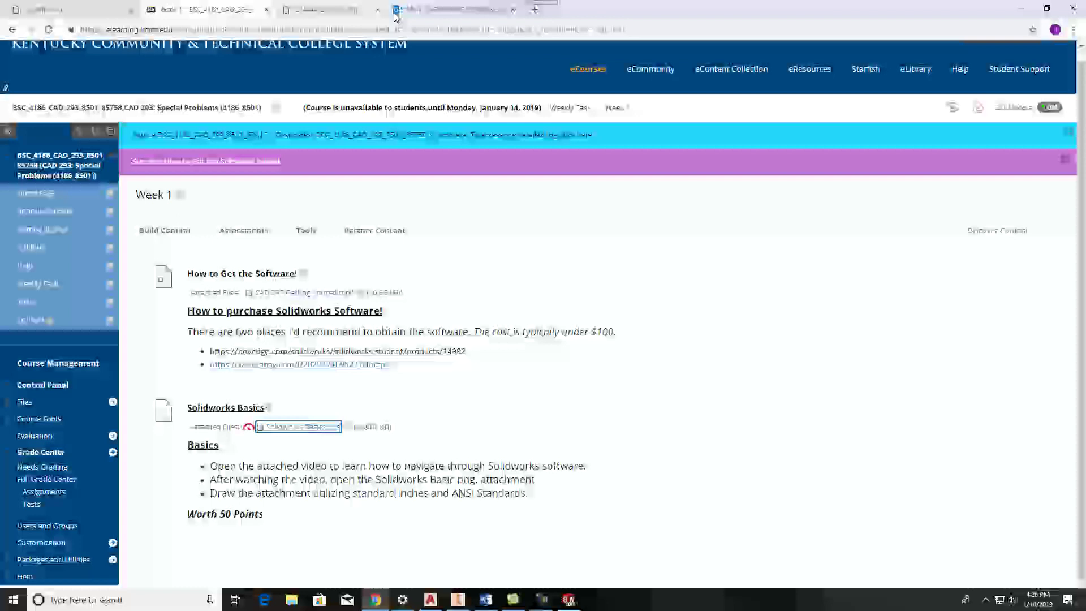
- Save the Solidworks Basics.png attachment to the Desktop with Save link as
{"action": "right_click", "coordinate": [295, 426]}
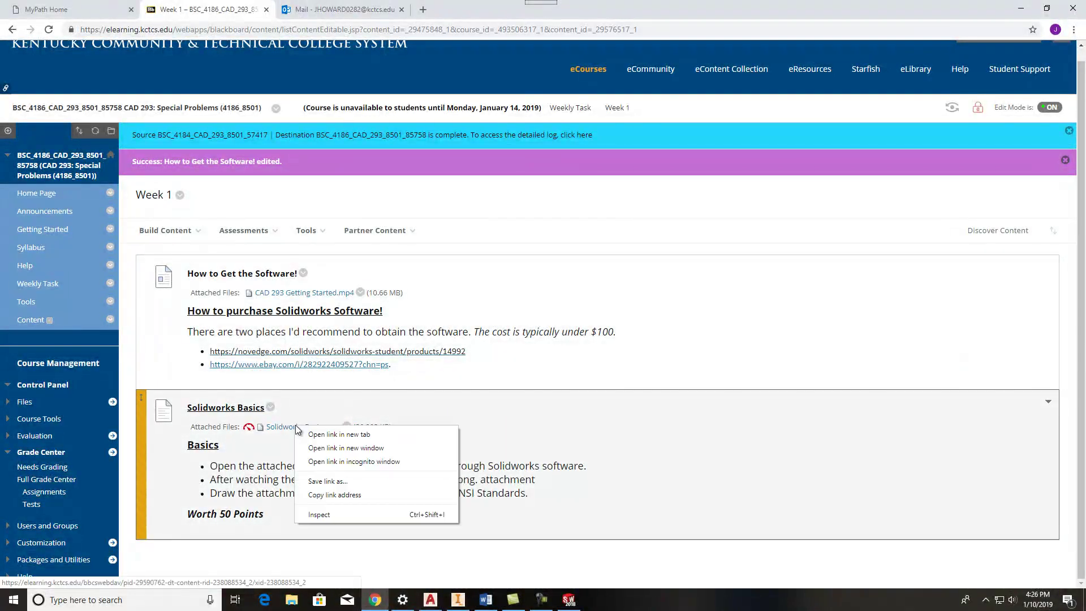
{"action": "left_click", "coordinate": [340, 482]}
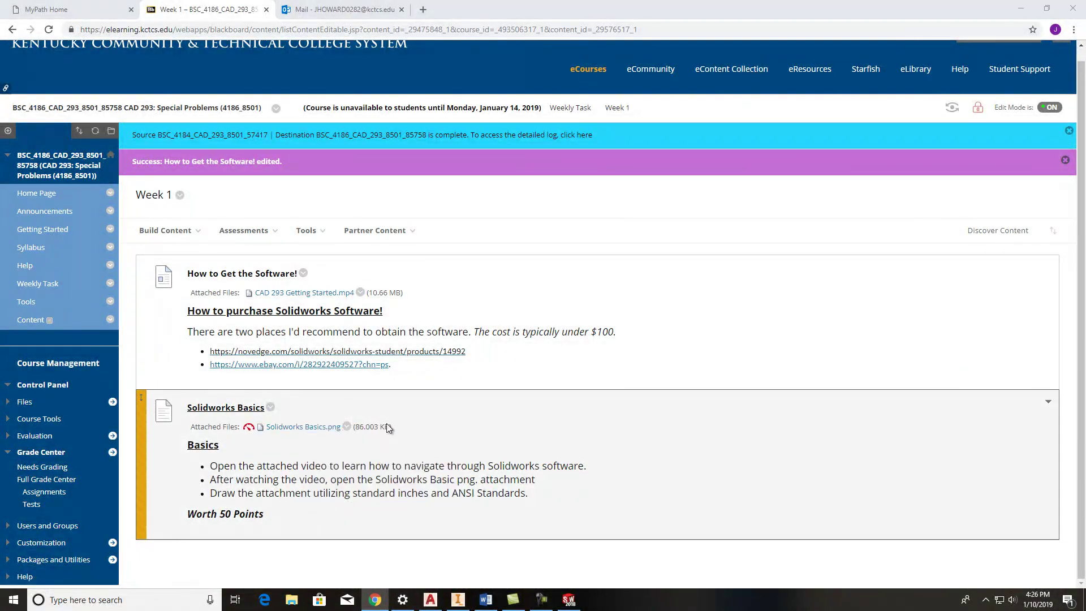
{"action": "left_click", "coordinate": [448, 250]}
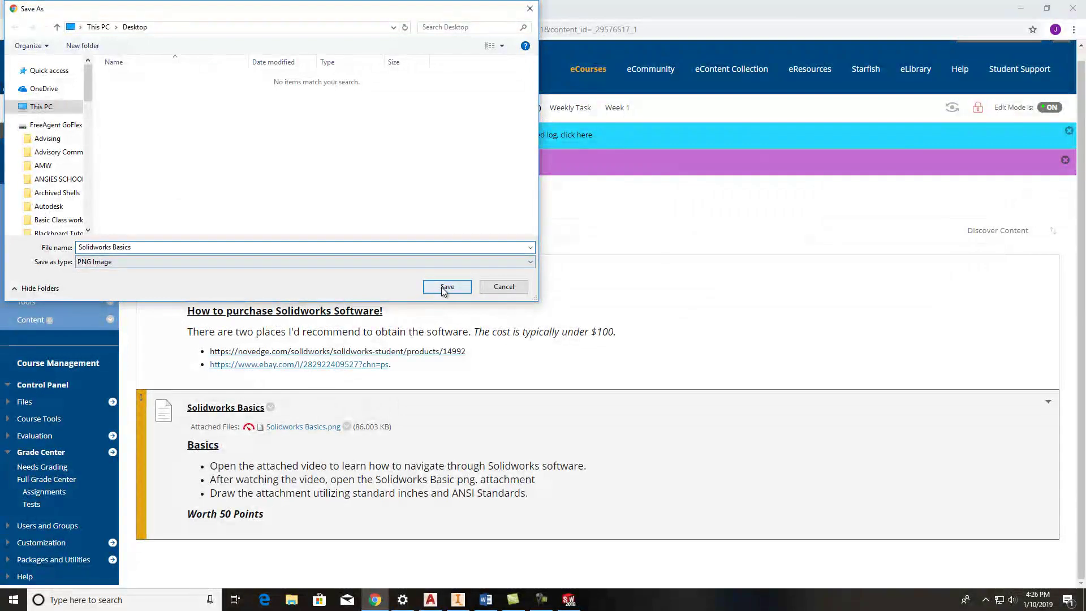
{"action": "left_click", "coordinate": [447, 287]}
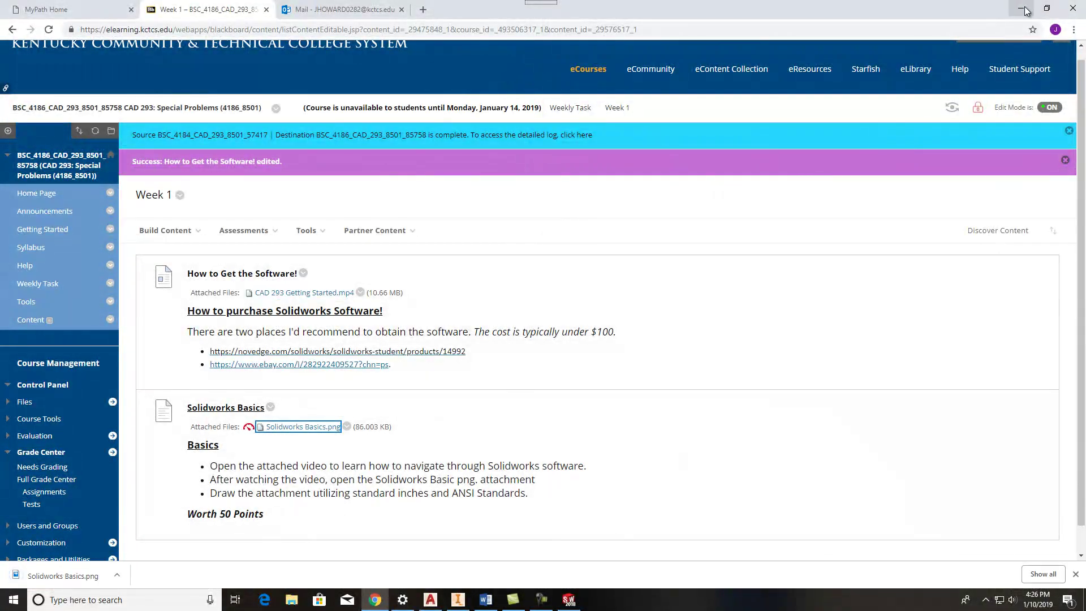
- Open the saved Solidworks Basics.png in Photos and snap it to the left half
{"action": "left_click", "coordinate": [1026, 11]}
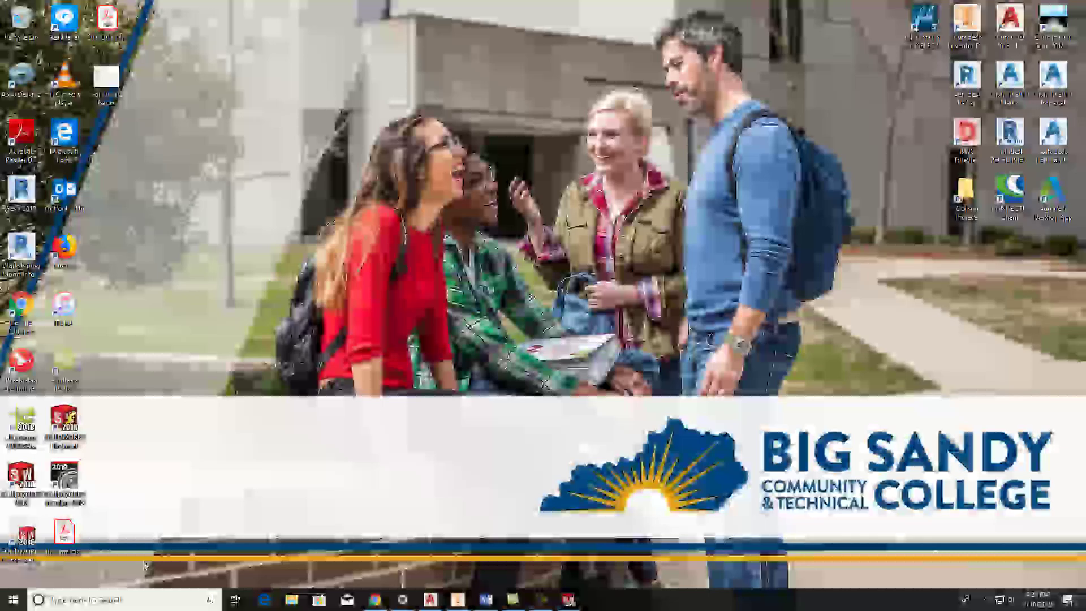
{"action": "double_click", "coordinate": [106, 83]}
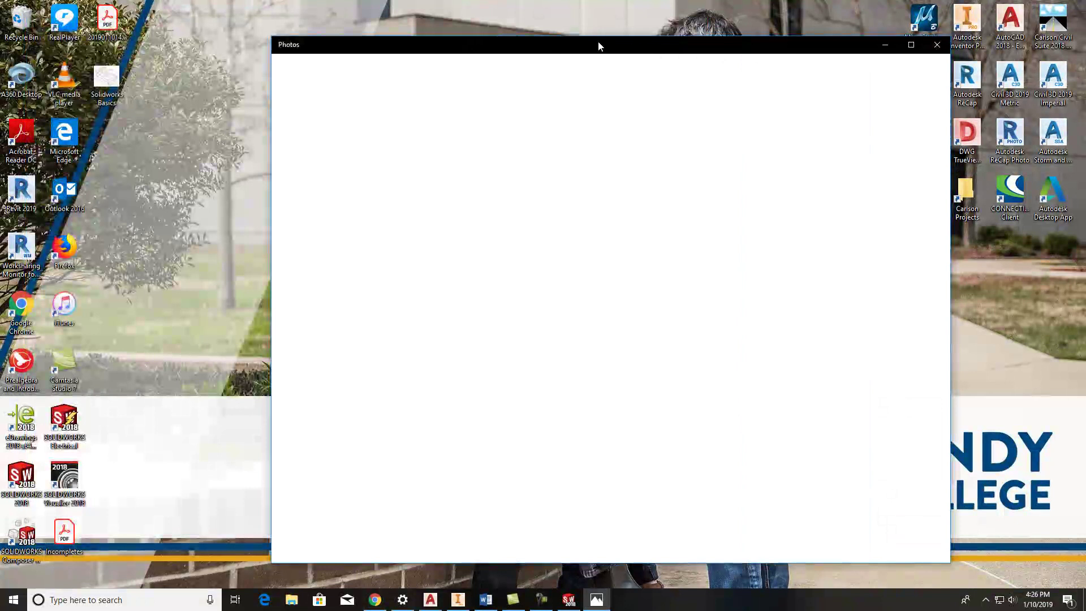
{"action": "key", "text": "super+Left"}
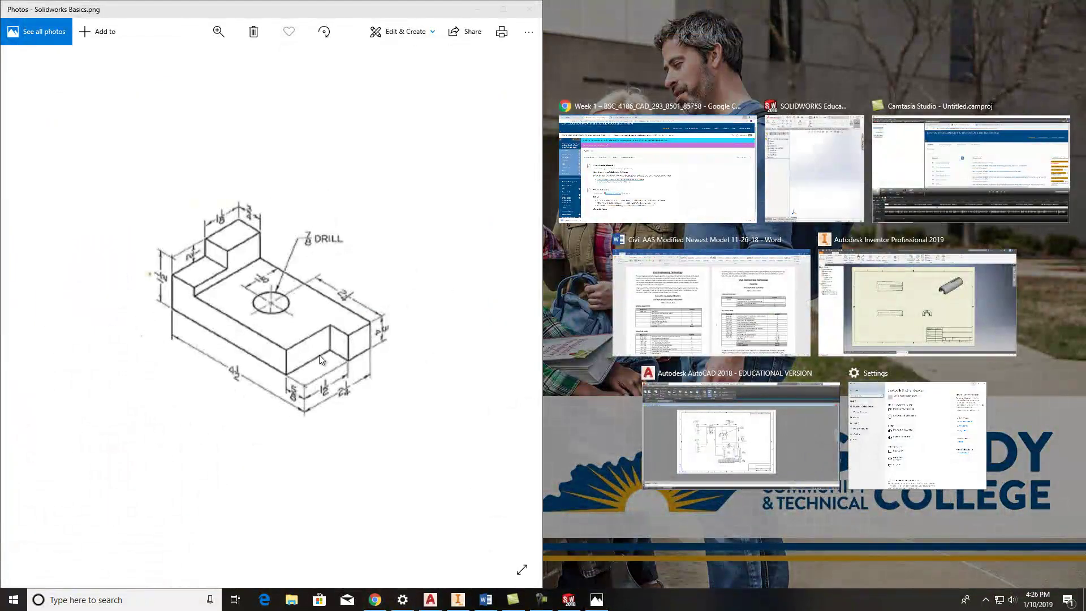
{"action": "left_click", "coordinate": [250, 333]}
- Zoom into the reference drawing and place SOLIDWORKS on the right half
{"action": "scroll", "coordinate": [252, 334], "scroll_direction": "down", "scroll_amount": 2}
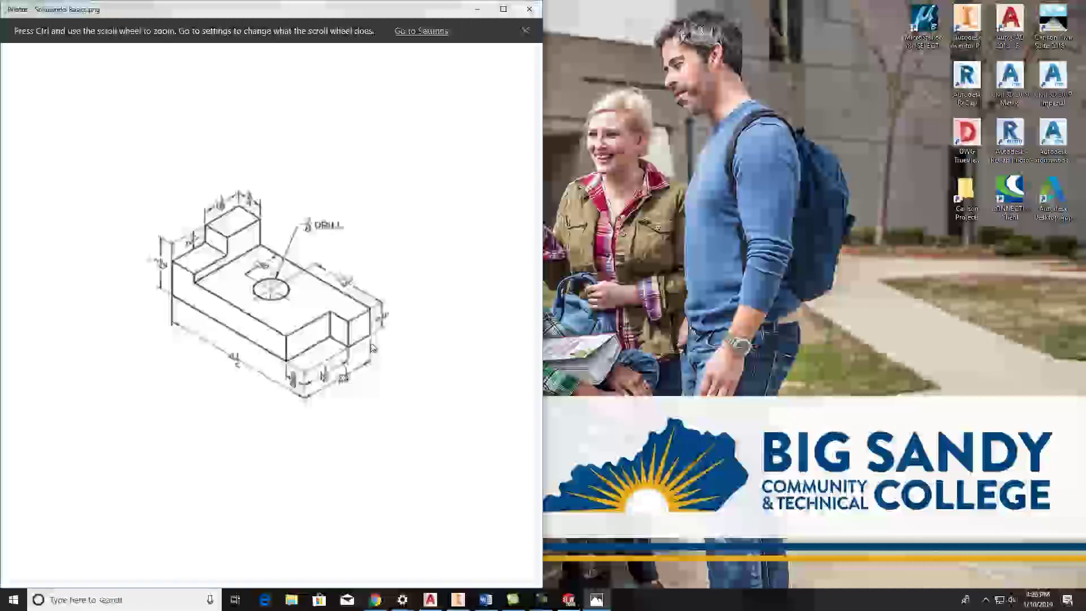
{"action": "left_click", "coordinate": [322, 274]}
{"action": "scroll", "coordinate": [323, 274], "scroll_direction": "up", "scroll_amount": 2, "text": "ctrl"}
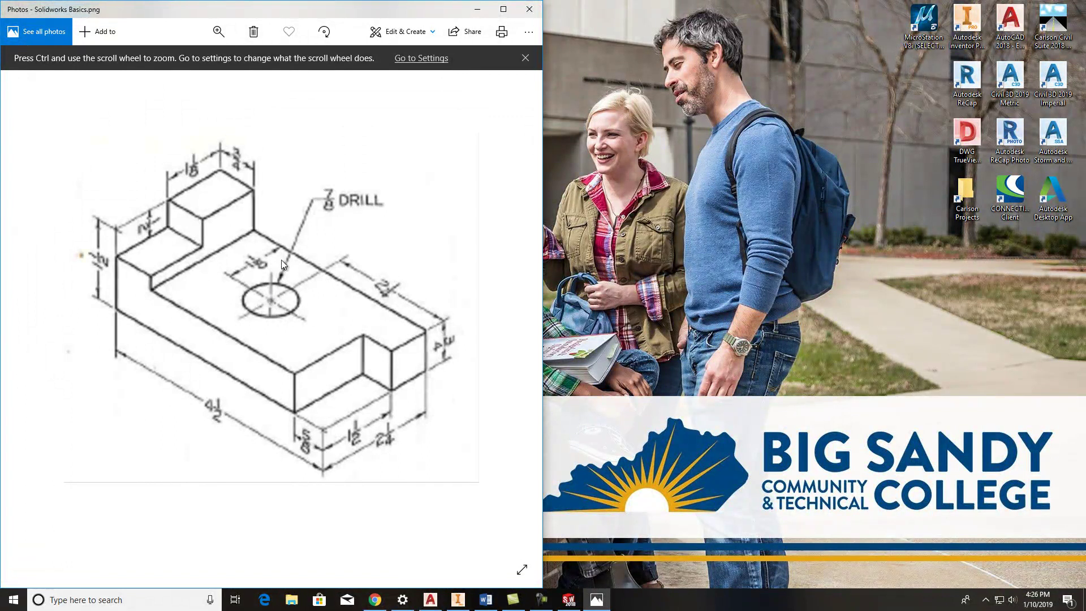
{"action": "left_click", "coordinate": [569, 600]}
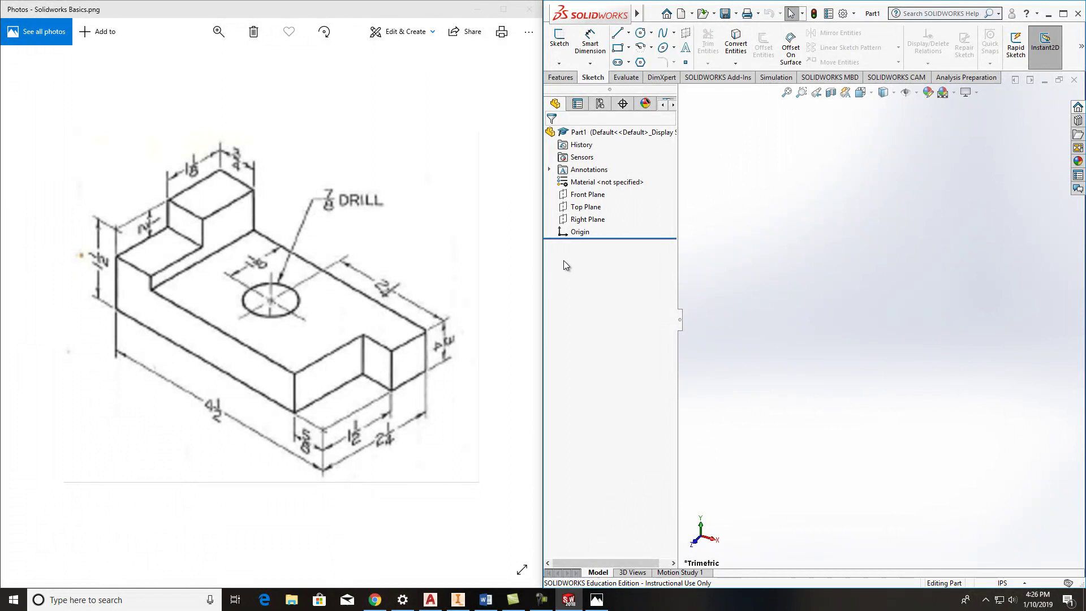
- Drag the split divider left to widen SOLIDWORKS and narrow the reference image
{"action": "left_click_drag", "start_coordinate": [540, 271], "coordinate": [474, 273]}
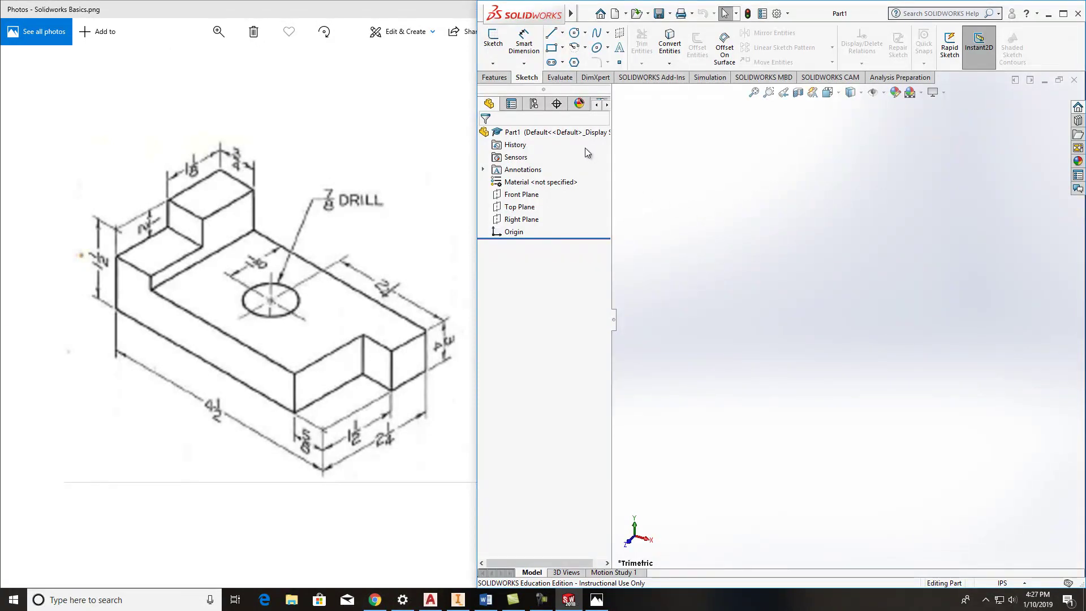
{"action": "left_click", "coordinate": [493, 64]}
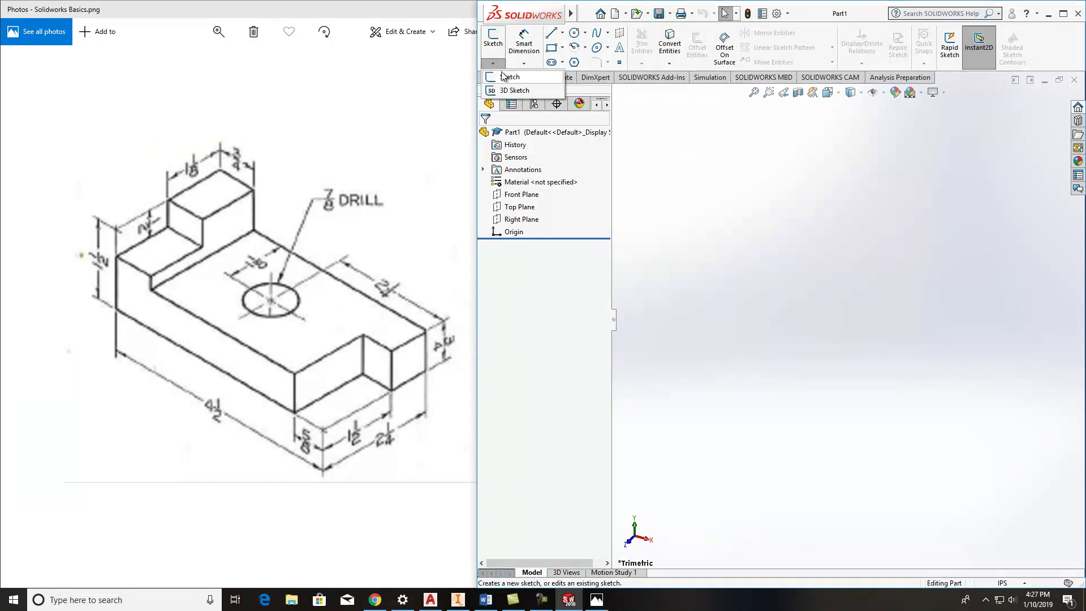
- On the Front Plane, sketch a closed six-line stepped outline with a raised left block
{"action": "left_click", "coordinate": [511, 77]}
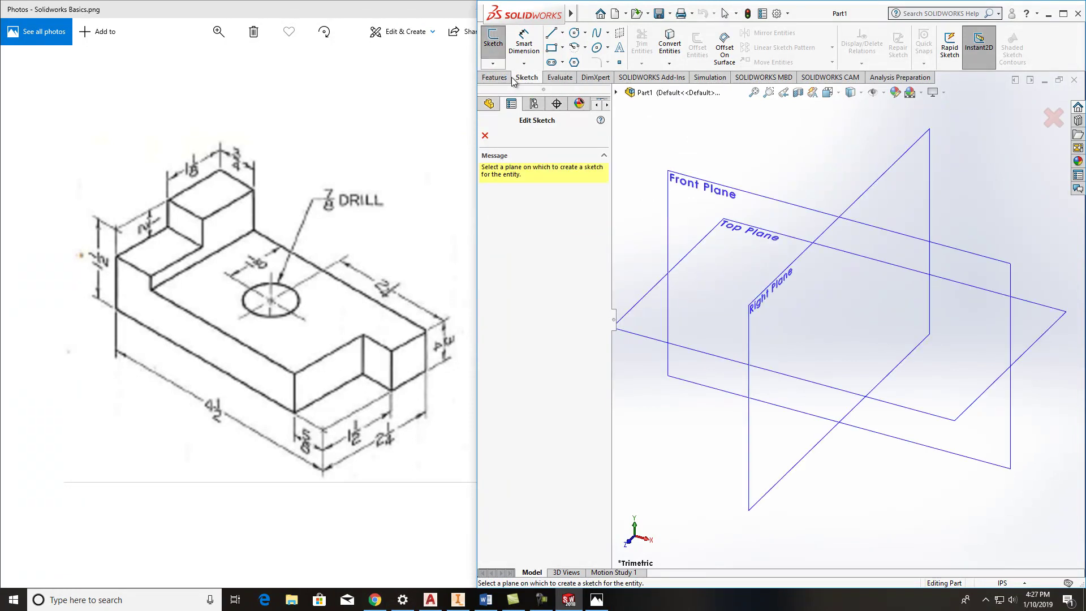
{"action": "left_click", "coordinate": [770, 208]}
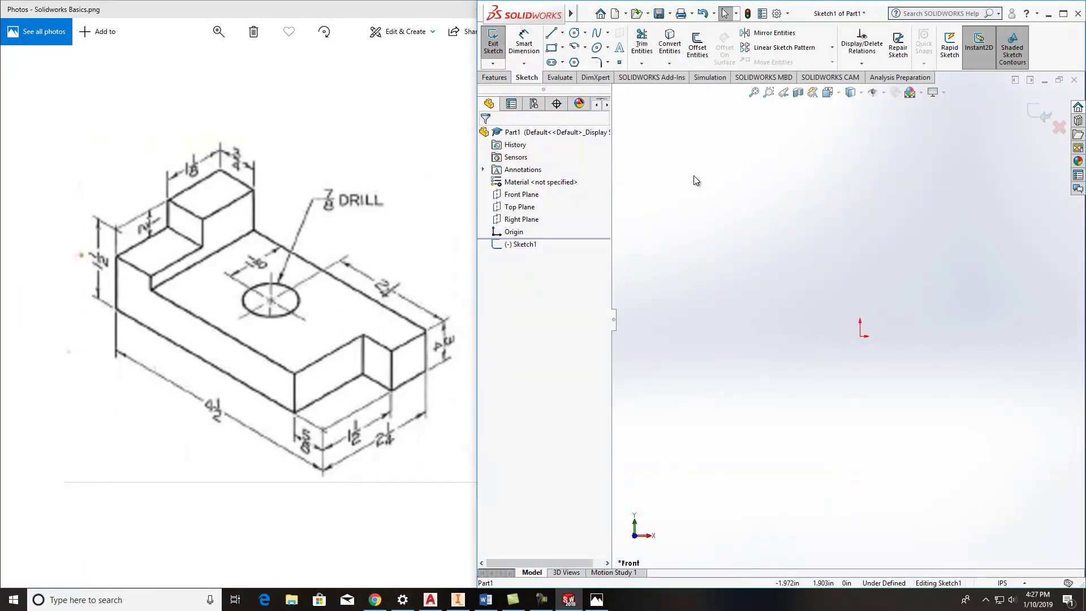
{"action": "left_click", "coordinate": [552, 33]}
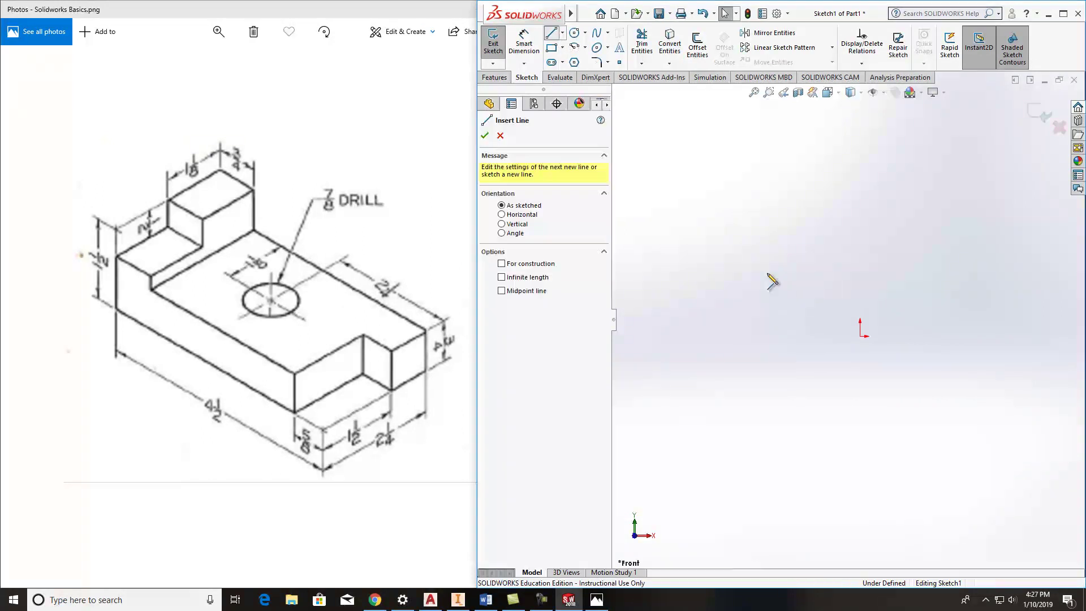
{"action": "left_click", "coordinate": [725, 321]}
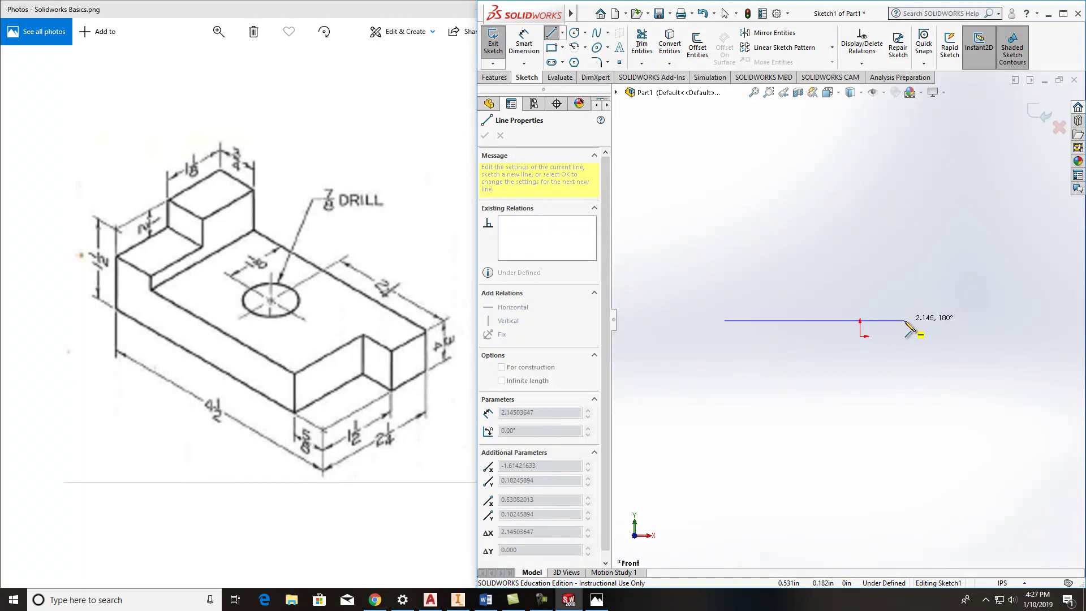
{"action": "left_click", "coordinate": [945, 321]}
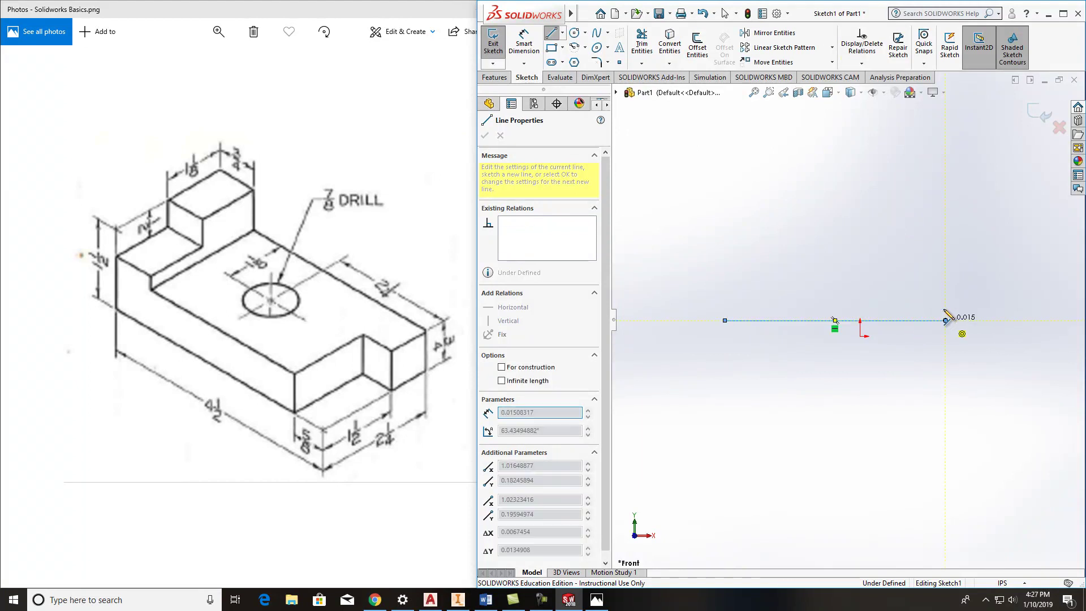
{"action": "left_click", "coordinate": [945, 271]}
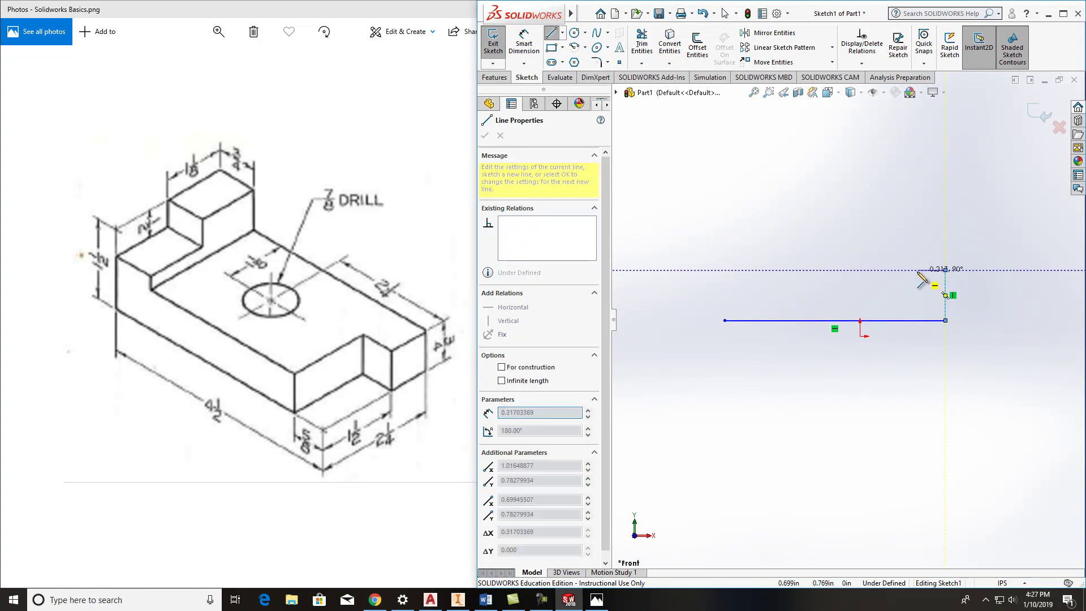
{"action": "left_click", "coordinate": [761, 269]}
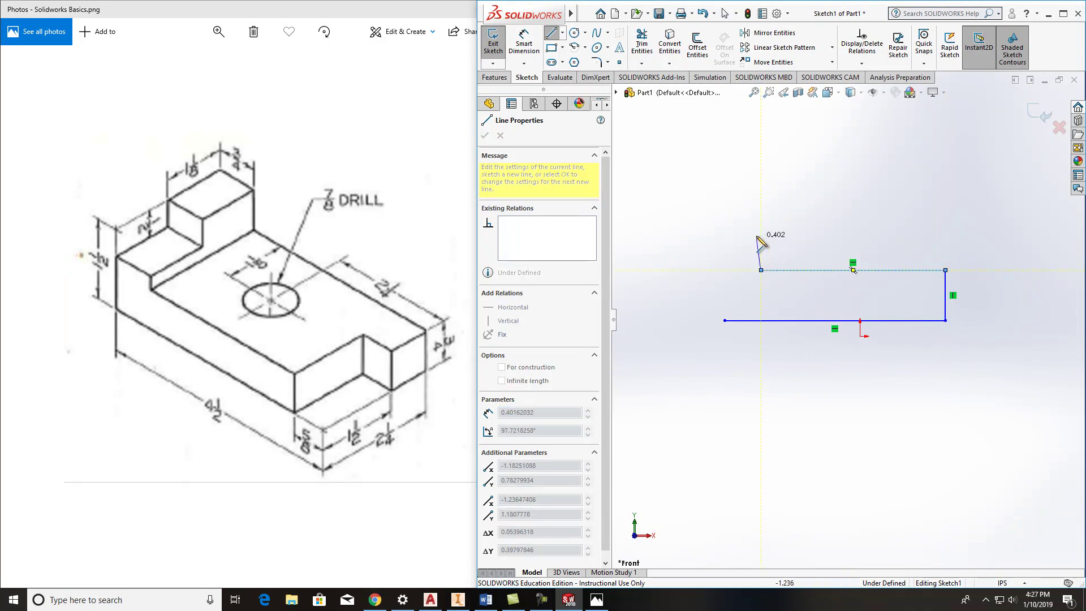
{"action": "left_click", "coordinate": [761, 228]}
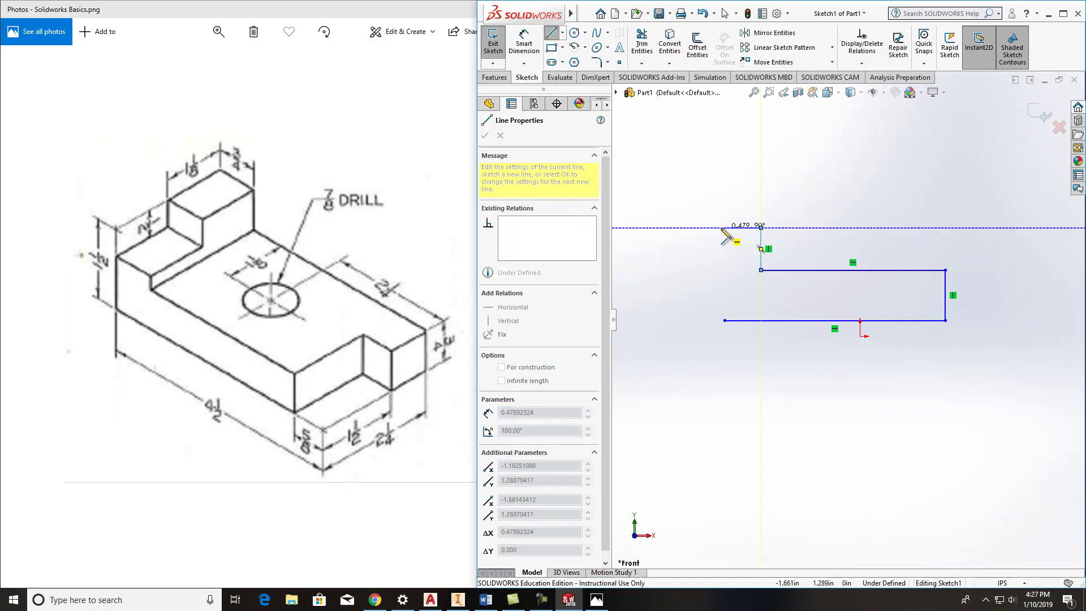
{"action": "left_click", "coordinate": [724, 228]}
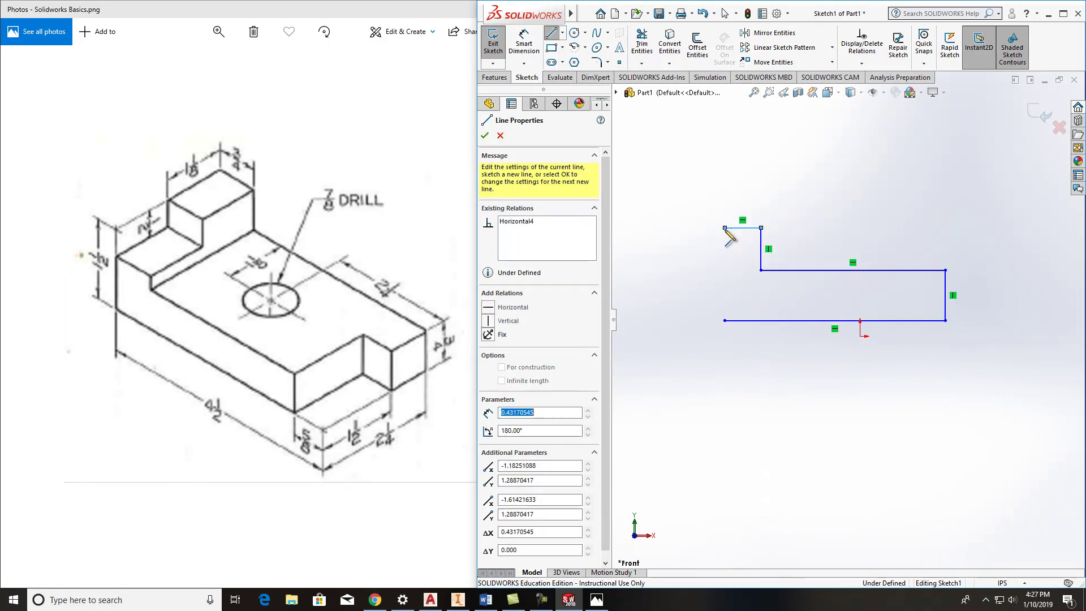
{"action": "left_click", "coordinate": [725, 320]}
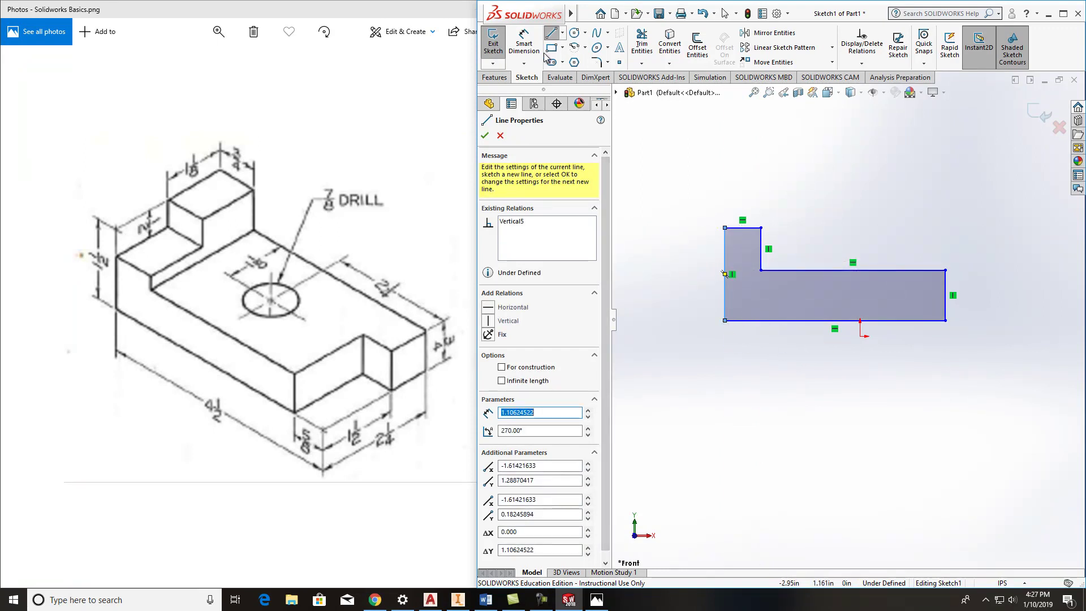
- Dimension the profile's bottom edge with Smart Dimension and enter 4.5 as its length
{"action": "key", "text": "Escape"}
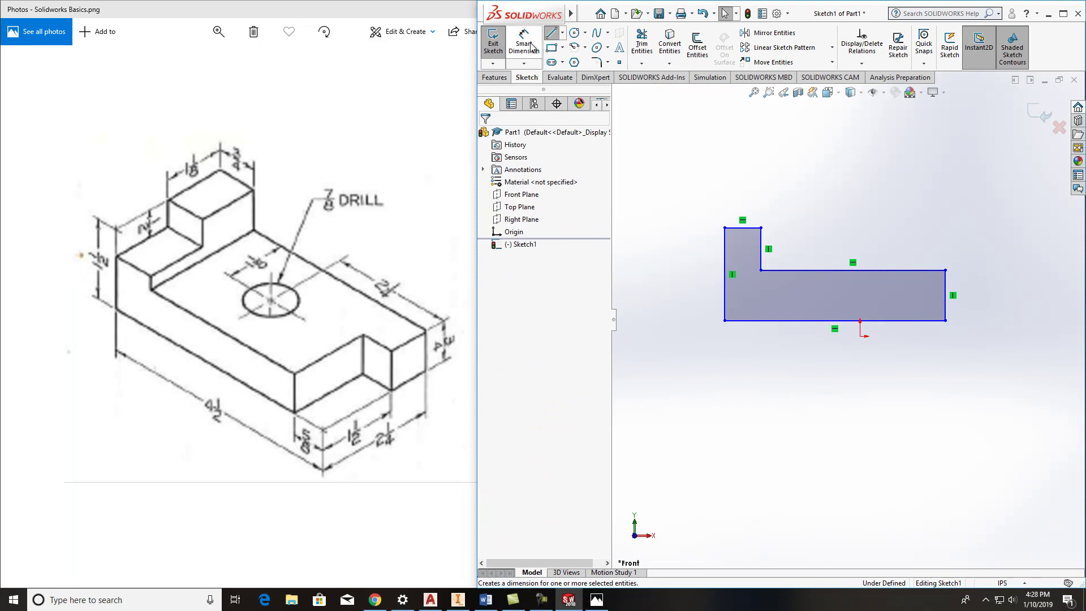
{"action": "left_click", "coordinate": [532, 47]}
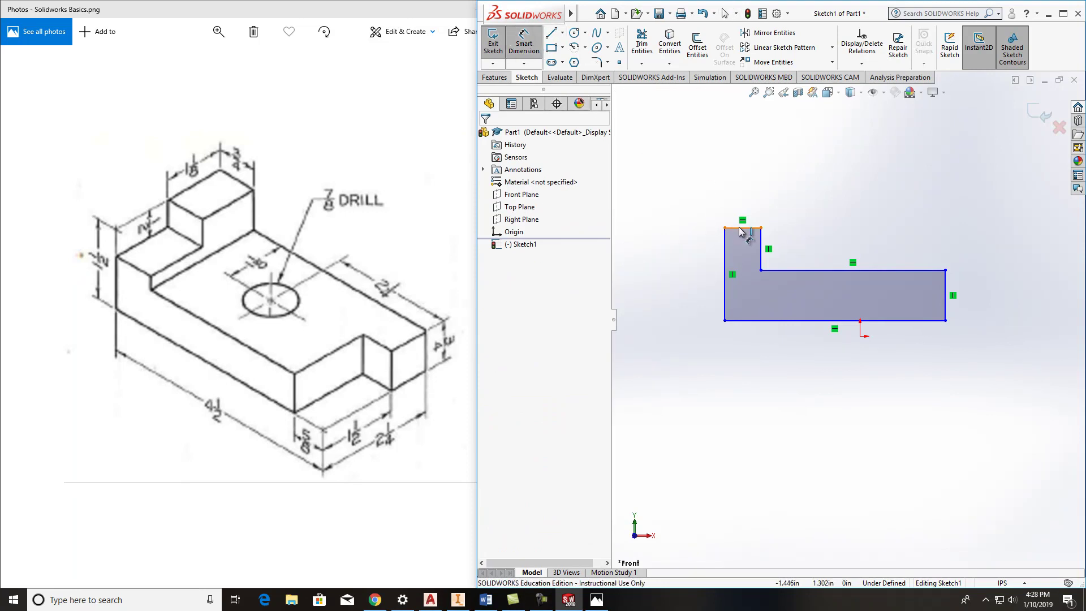
{"action": "left_click", "coordinate": [768, 327]}
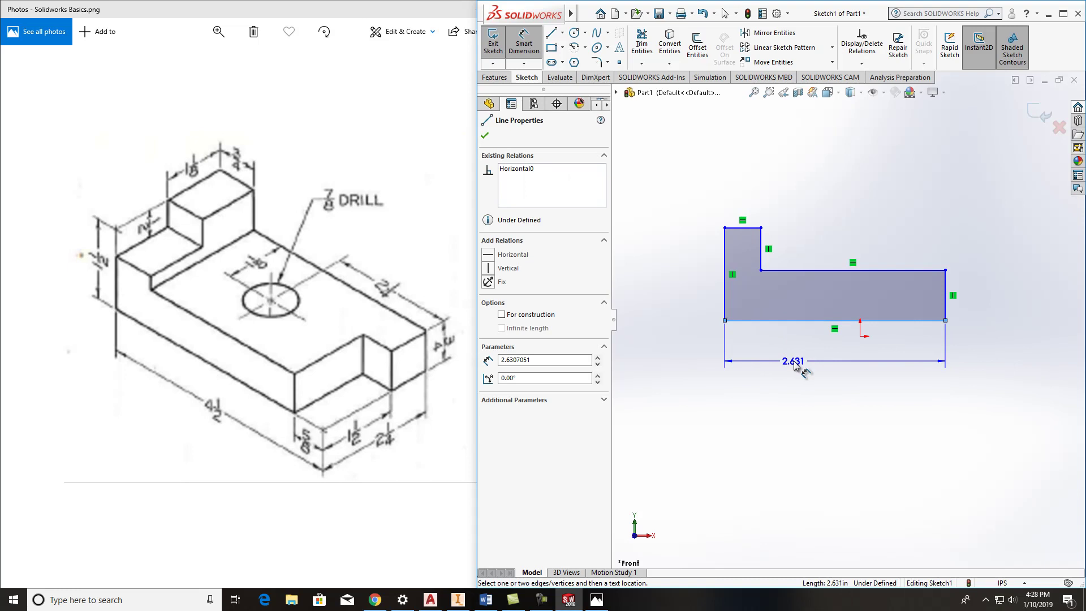
{"action": "left_click", "coordinate": [801, 367]}
{"action": "left_click", "coordinate": [798, 362]}
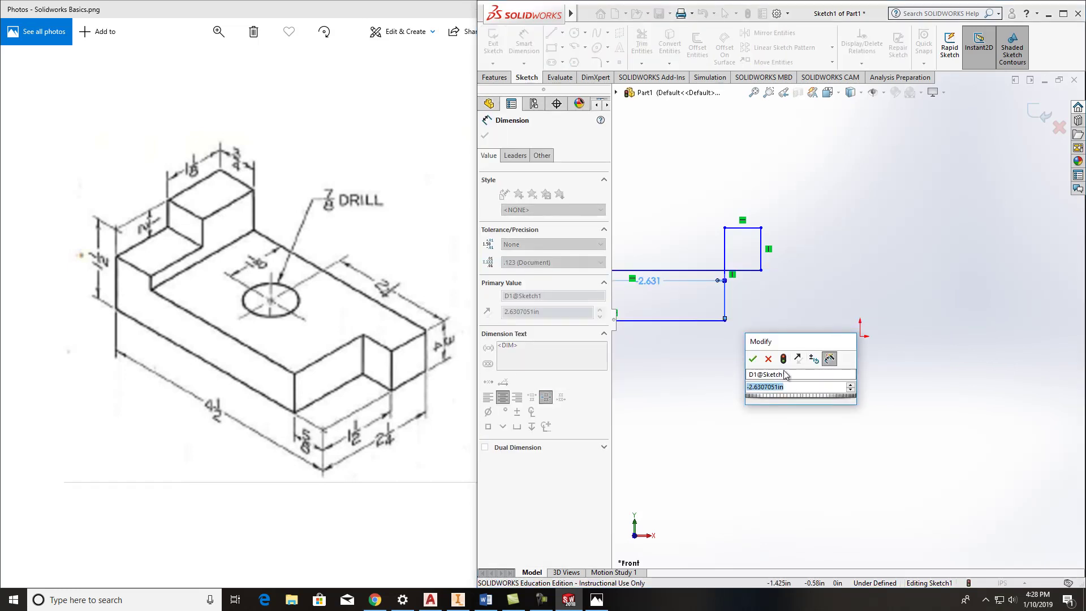
{"action": "type", "text": "4.5"}
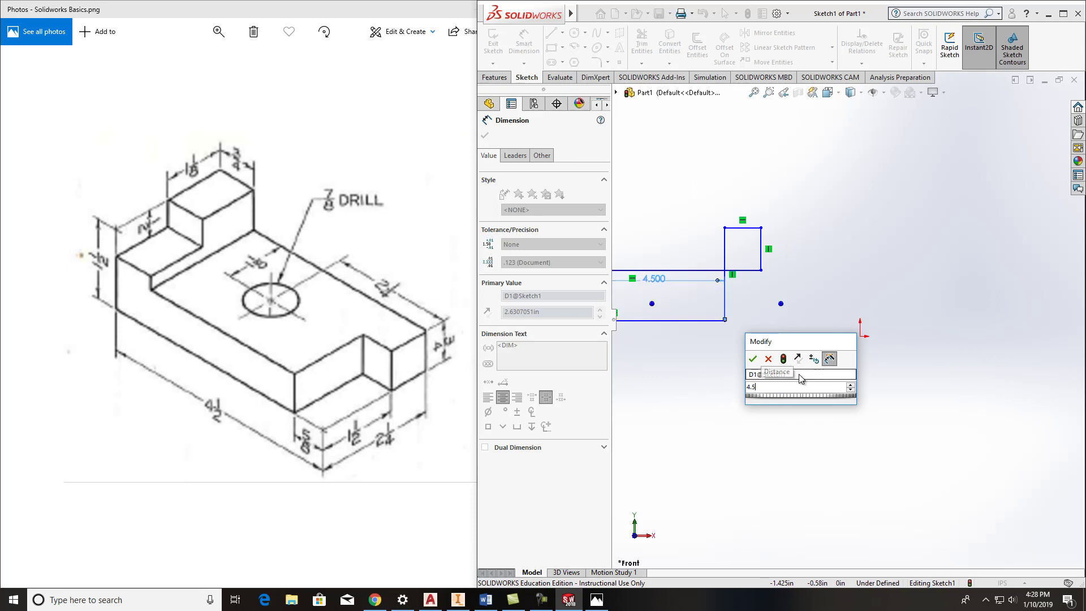
{"action": "key", "text": "Return"}
{"action": "scroll", "coordinate": [916, 378], "scroll_direction": "down", "scroll_amount": 1}
{"action": "scroll", "coordinate": [824, 396], "scroll_direction": "up", "scroll_amount": 4}
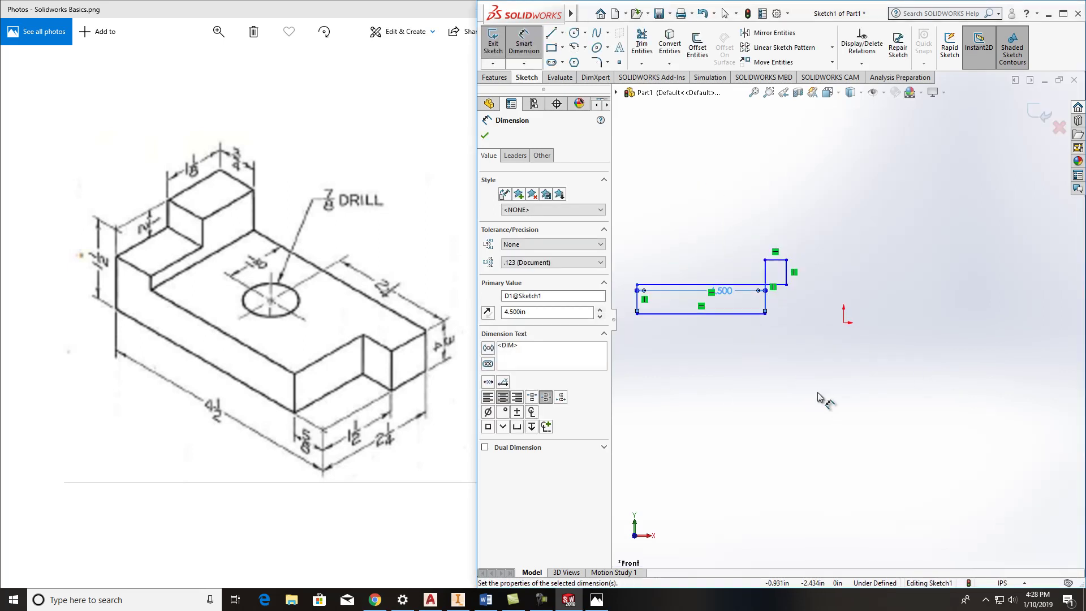
{"action": "key", "text": "Escape"}
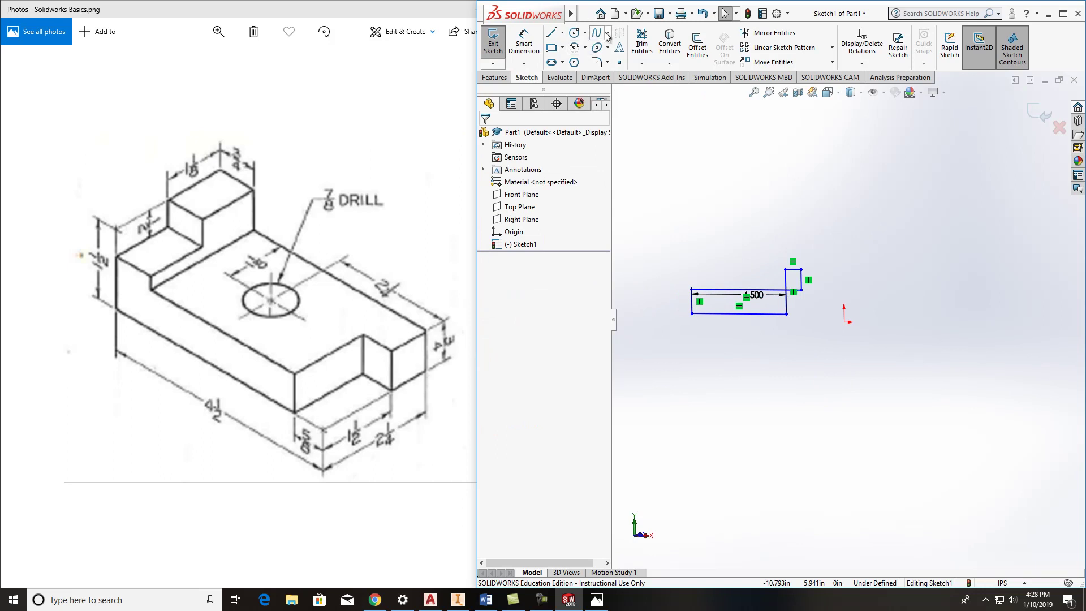
- Undo the botched change, then edit the 2.631 bottom dimension to 4.5
{"action": "mouse_move", "coordinate": [575, 16]}
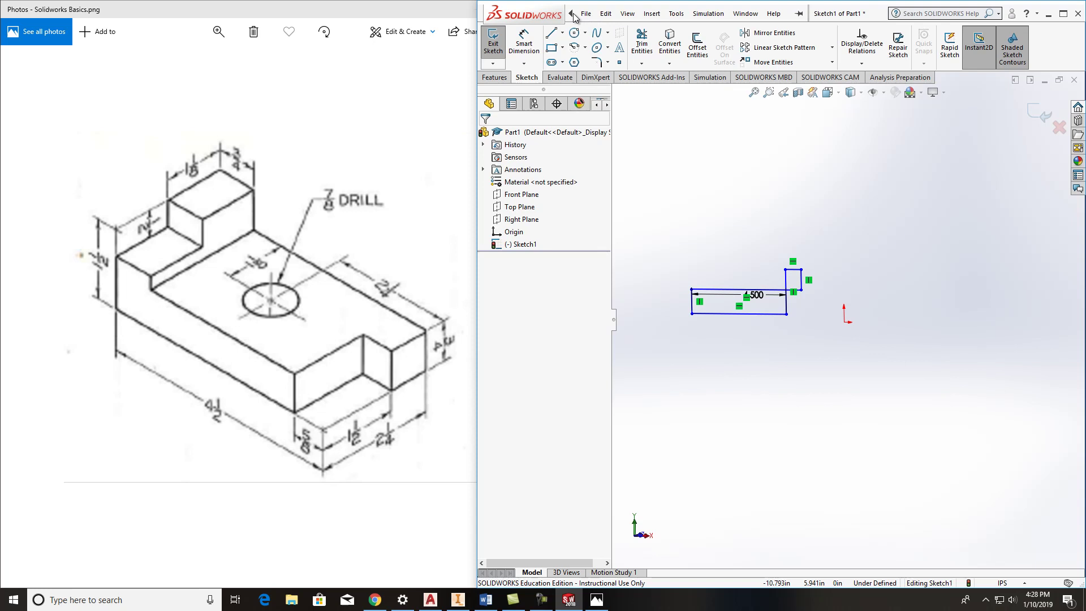
{"action": "left_click", "coordinate": [581, 15]}
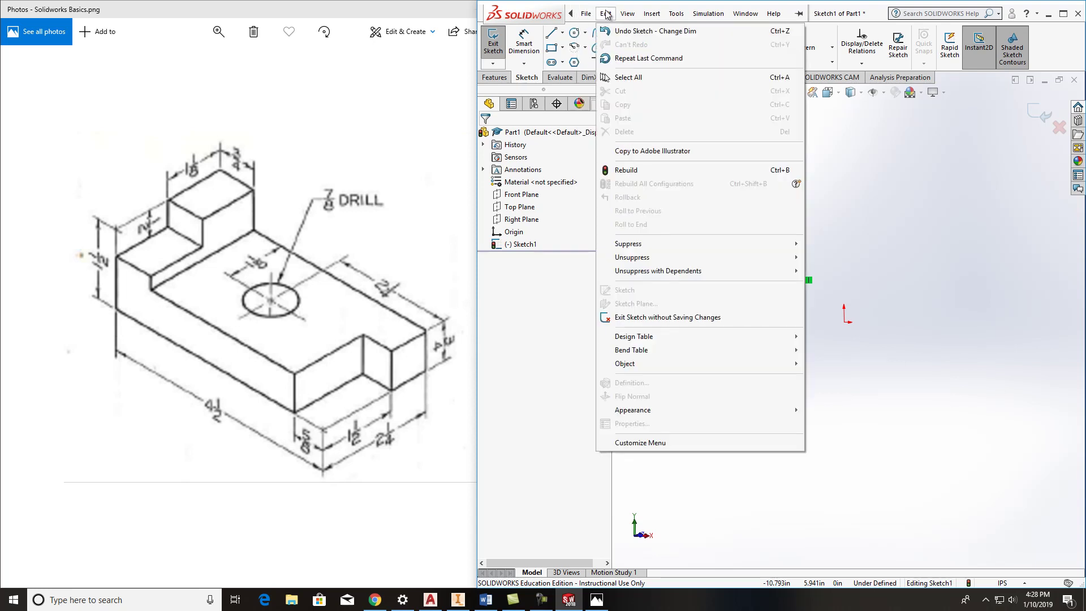
{"action": "left_click", "coordinate": [619, 38]}
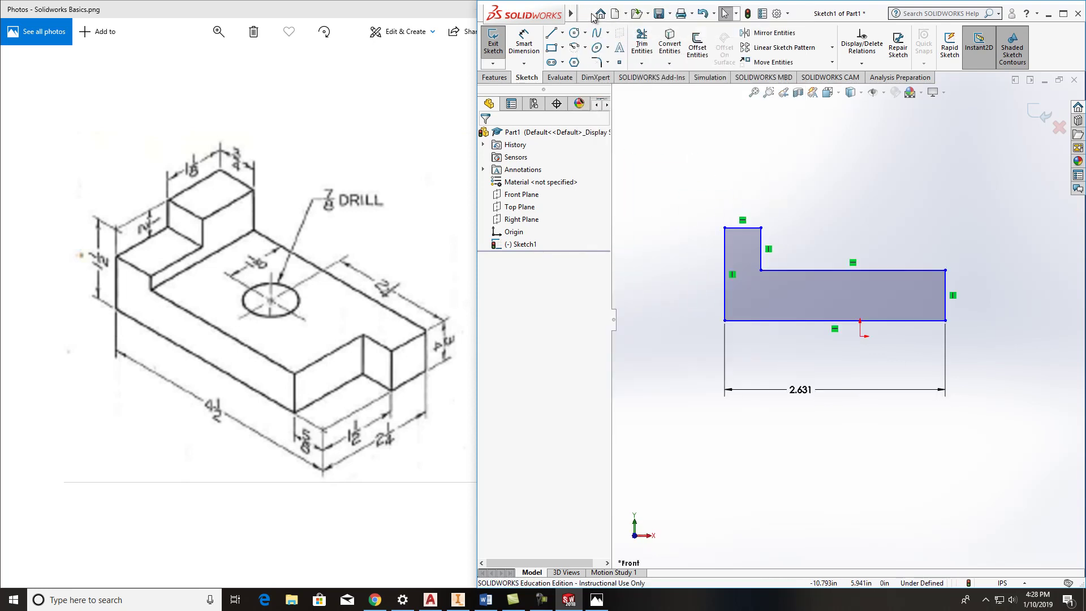
{"action": "double_click", "coordinate": [803, 392]}
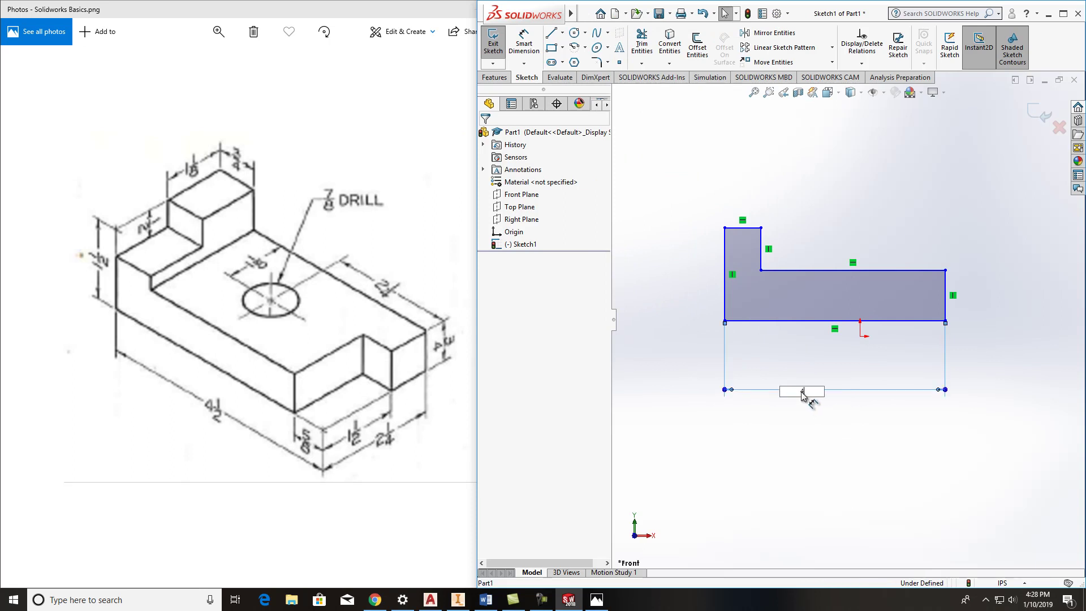
{"action": "type", "text": "4.5"}
{"action": "key", "text": "Return"}
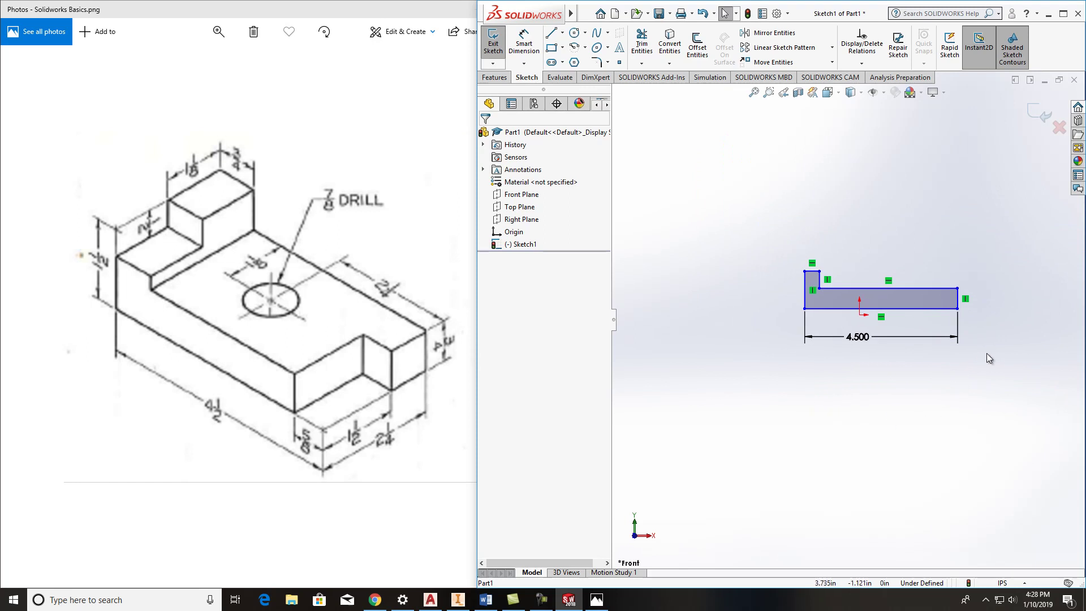
{"action": "scroll", "coordinate": [1013, 340], "scroll_direction": "down", "scroll_amount": 2}
{"action": "scroll", "coordinate": [922, 342], "scroll_direction": "down", "scroll_amount": 1}
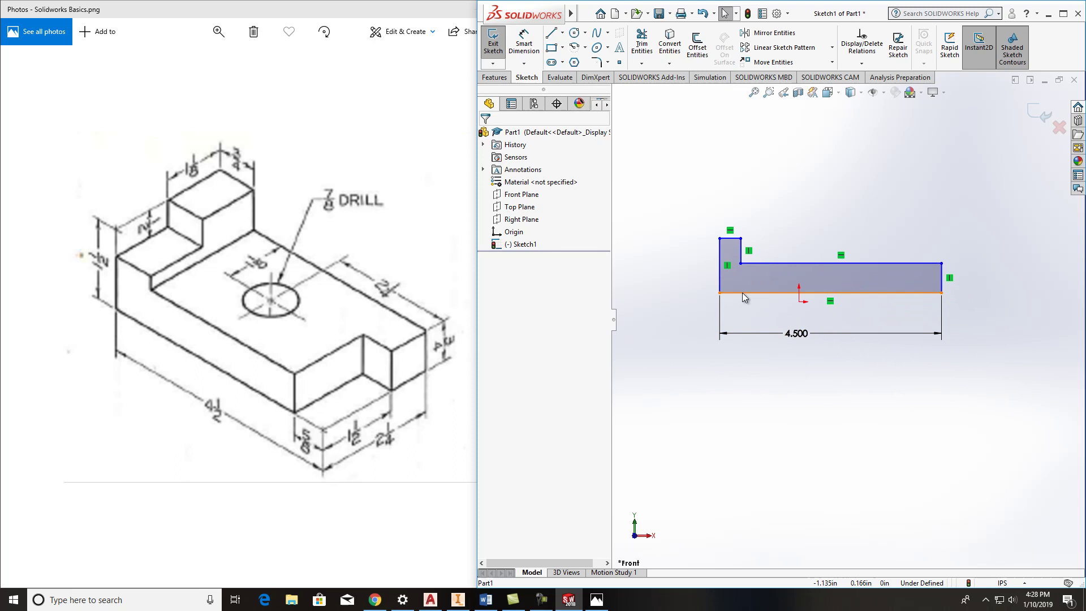
- Dimension the left vertical edge to 1.5 and the step's top edge to 3/4
{"action": "left_click", "coordinate": [525, 42]}
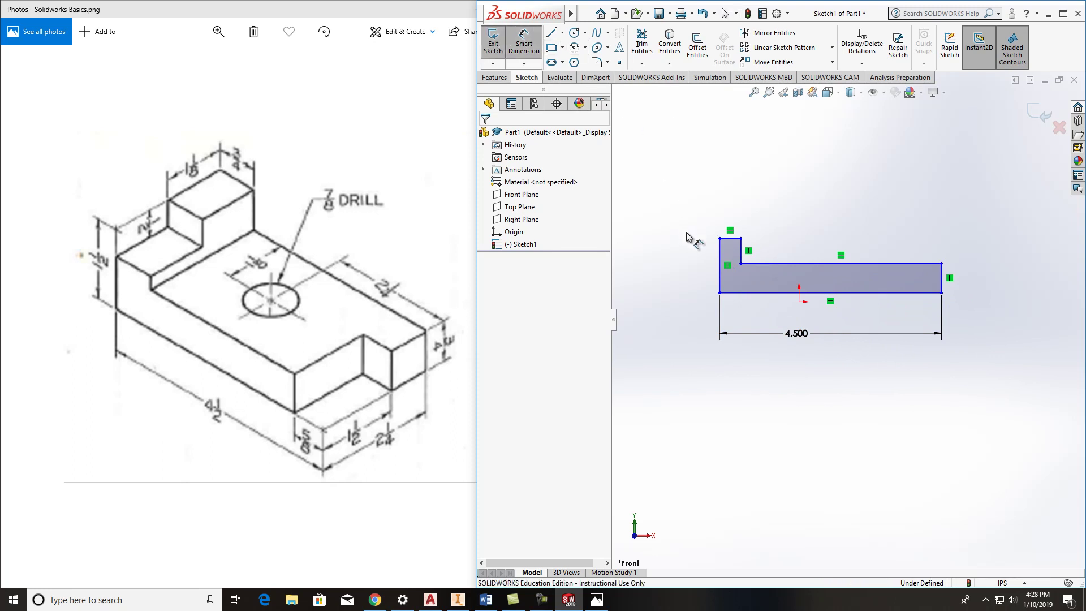
{"action": "left_click", "coordinate": [720, 263]}
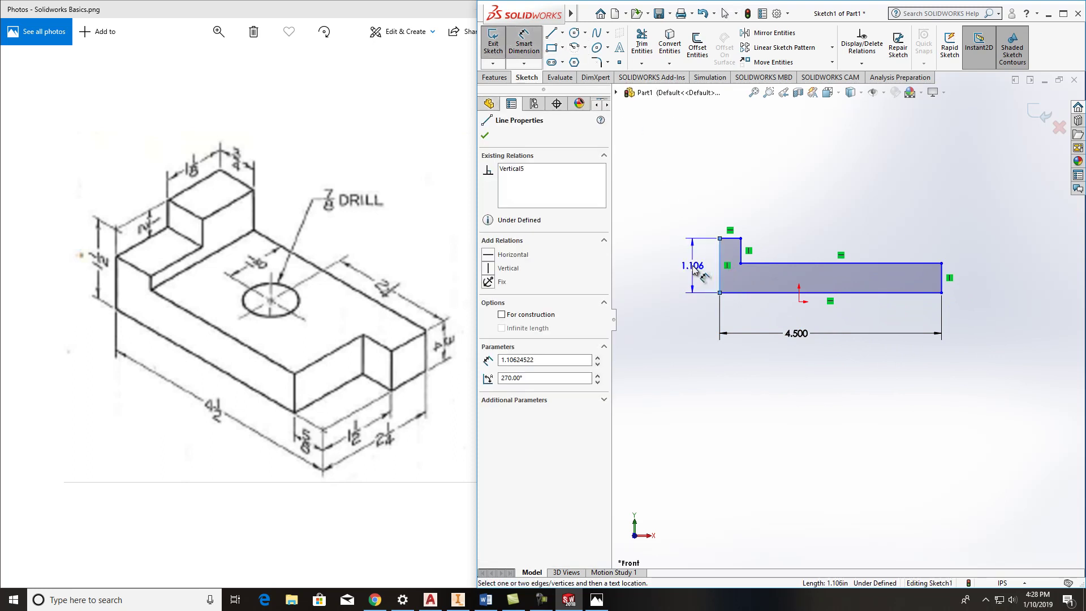
{"action": "left_click", "coordinate": [694, 266]}
{"action": "type", "text": "1."}
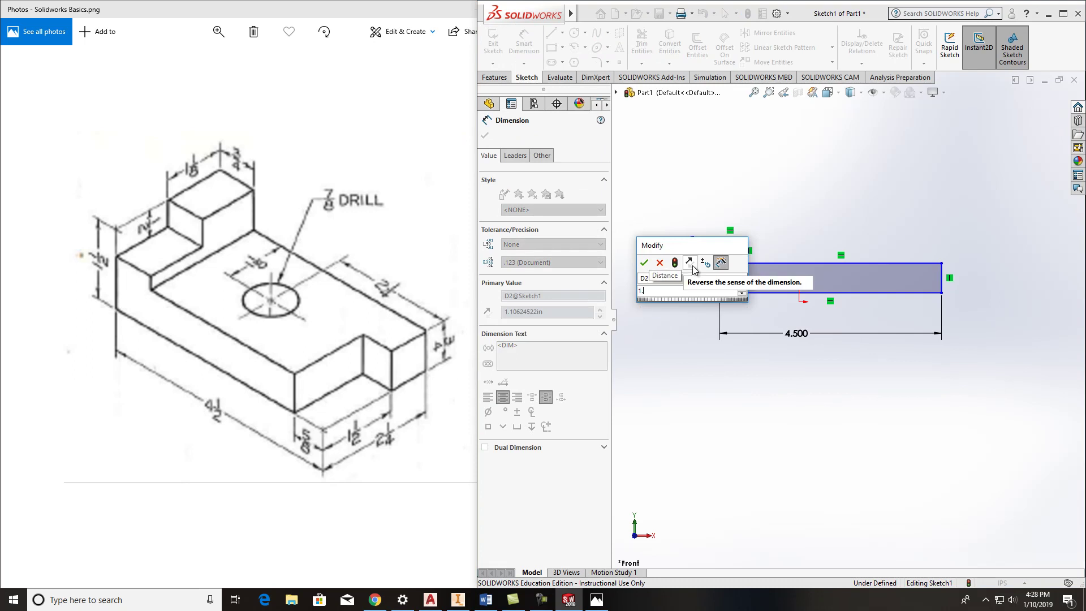
{"action": "type", "text": "5"}
{"action": "key", "text": "Return"}
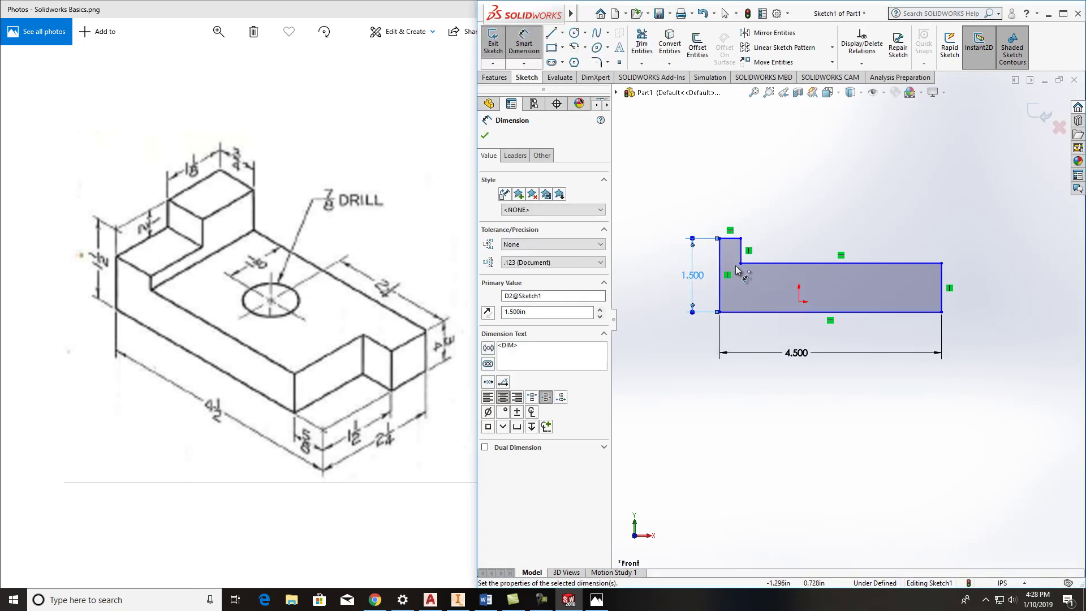
{"action": "left_click", "coordinate": [729, 239]}
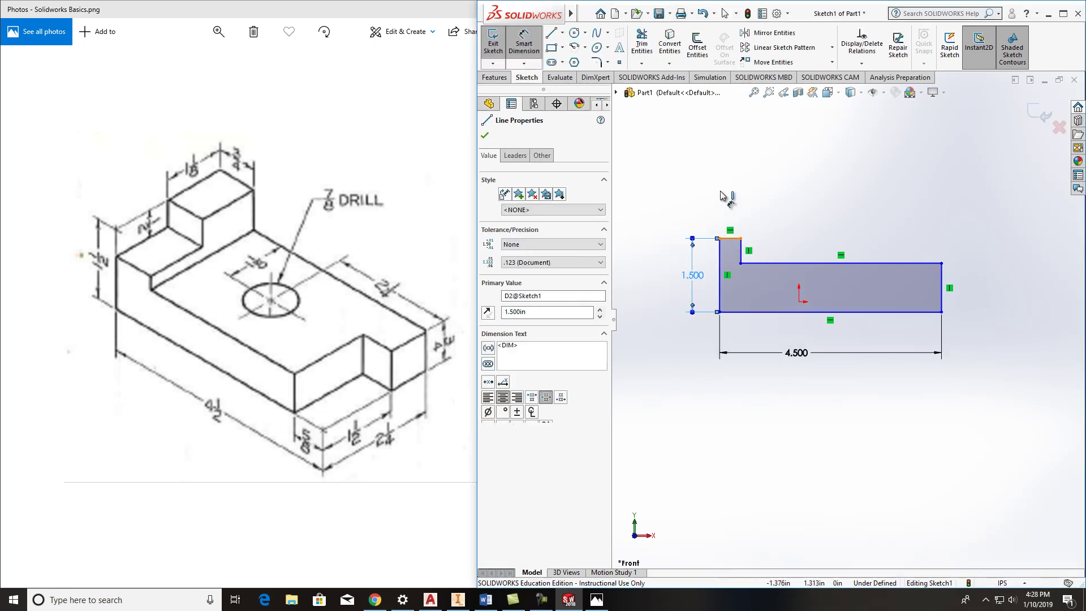
{"action": "left_click", "coordinate": [676, 192]}
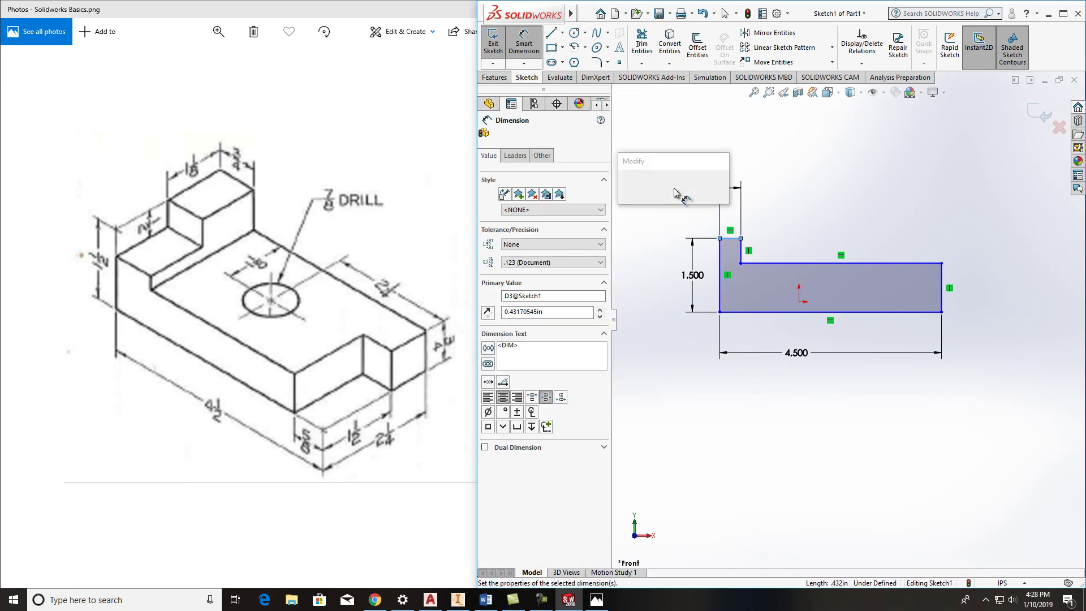
{"action": "type", "text": ".7"}
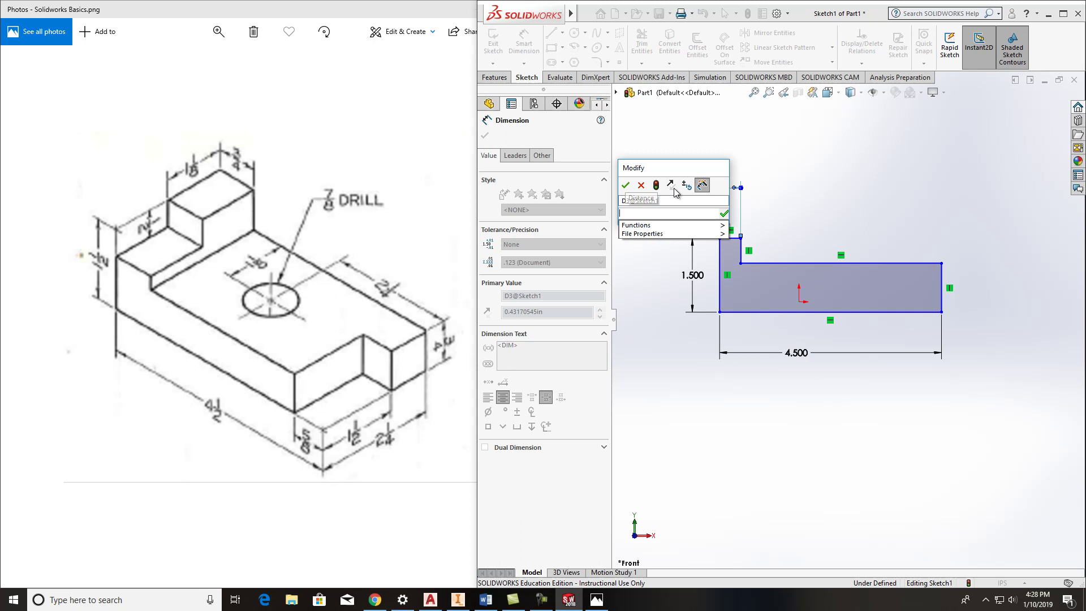
{"action": "type", "text": "3/4"}
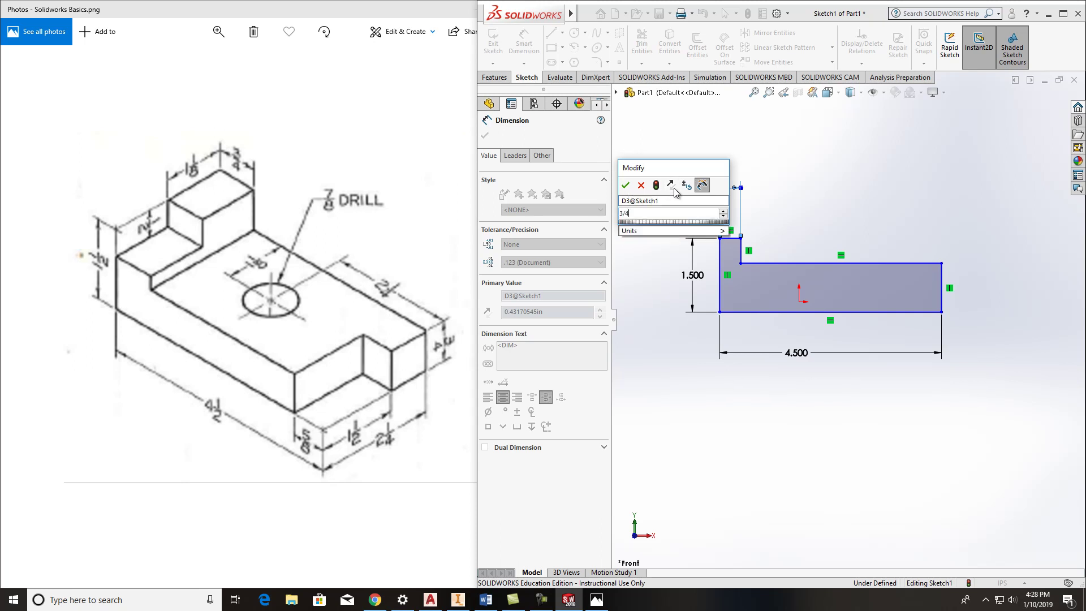
{"action": "key", "text": "Return"}
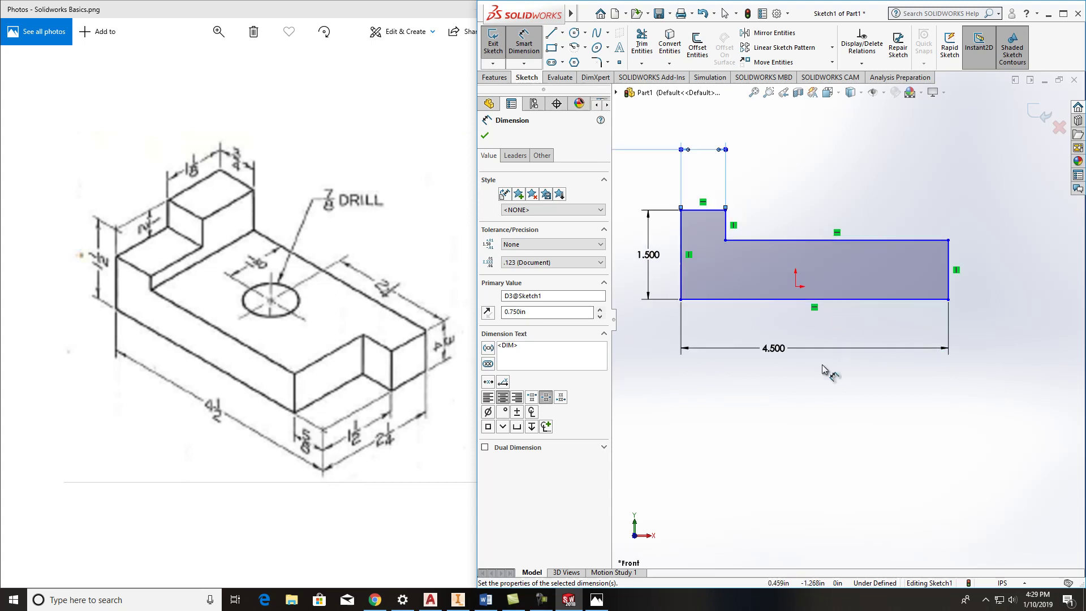
- Dimension the right vertical edge to a .750 height
{"action": "scroll", "coordinate": [830, 369], "scroll_direction": "down", "scroll_amount": 1}
{"action": "scroll", "coordinate": [833, 369], "scroll_direction": "up", "scroll_amount": 2}
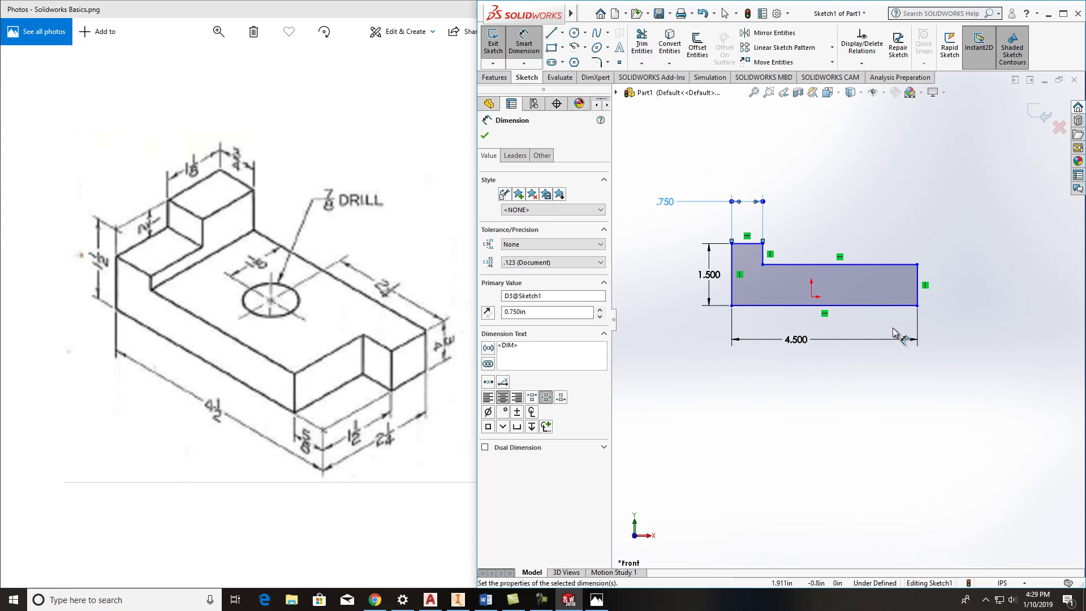
{"action": "left_click", "coordinate": [918, 286]}
{"action": "left_click", "coordinate": [952, 286]}
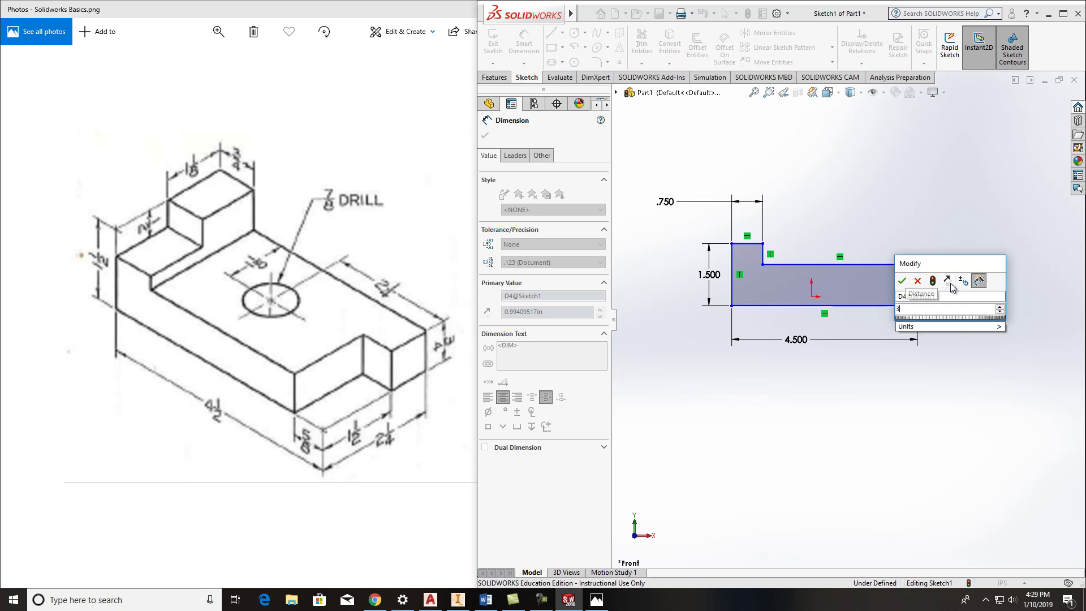
{"action": "key", "text": "Return"}
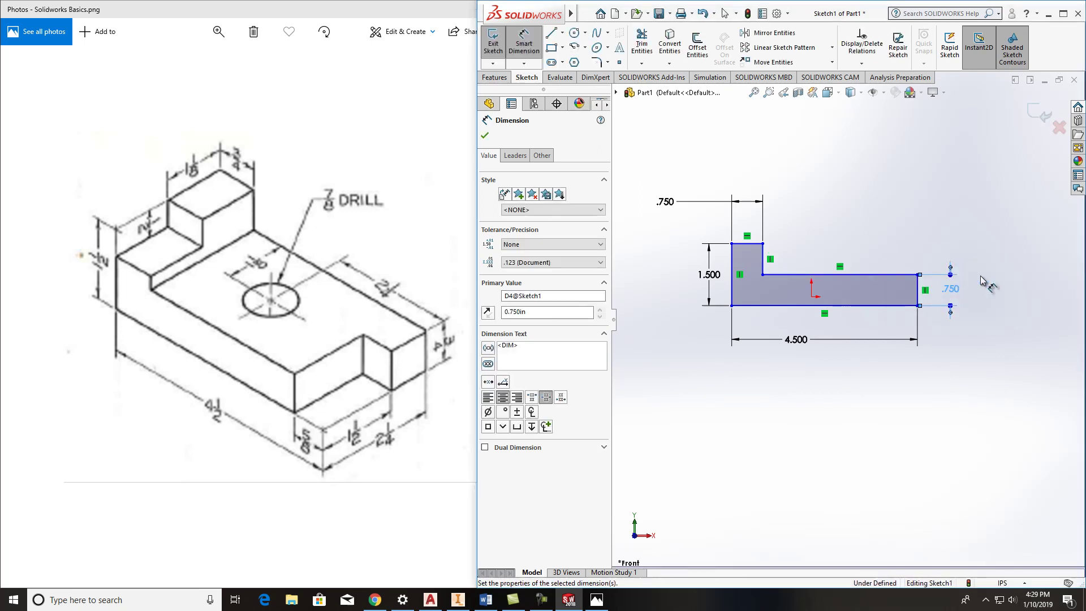
{"action": "left_click", "coordinate": [922, 220]}
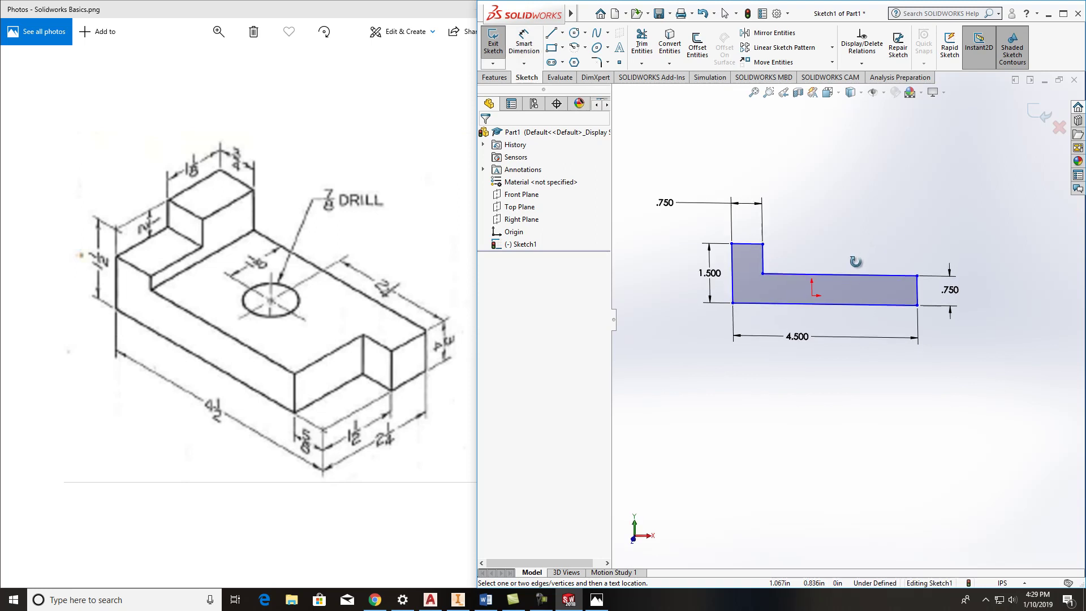
{"action": "mouse_move", "coordinate": [880, 323]}
{"action": "middle_mouse_down"}
{"action": "mouse_move", "coordinate": [831, 291]}
{"action": "mouse_move", "coordinate": [797, 319]}
{"action": "mouse_move", "coordinate": [820, 315]}
{"action": "mouse_move", "coordinate": [851, 252]}
{"action": "mouse_move", "coordinate": [832, 194]}
{"action": "mouse_move", "coordinate": [830, 213]}
{"action": "mouse_move", "coordinate": [872, 241]}
{"action": "mouse_move", "coordinate": [849, 243]}
{"action": "mouse_move", "coordinate": [888, 280]}
{"action": "mouse_move", "coordinate": [804, 321]}
{"action": "mouse_move", "coordinate": [880, 236]}
{"action": "mouse_move", "coordinate": [855, 367]}
{"action": "mouse_move", "coordinate": [865, 403]}
{"action": "mouse_move", "coordinate": [894, 316]}
{"action": "mouse_move", "coordinate": [867, 421]}
{"action": "mouse_move", "coordinate": [870, 398]}
{"action": "middle_mouse_up"}
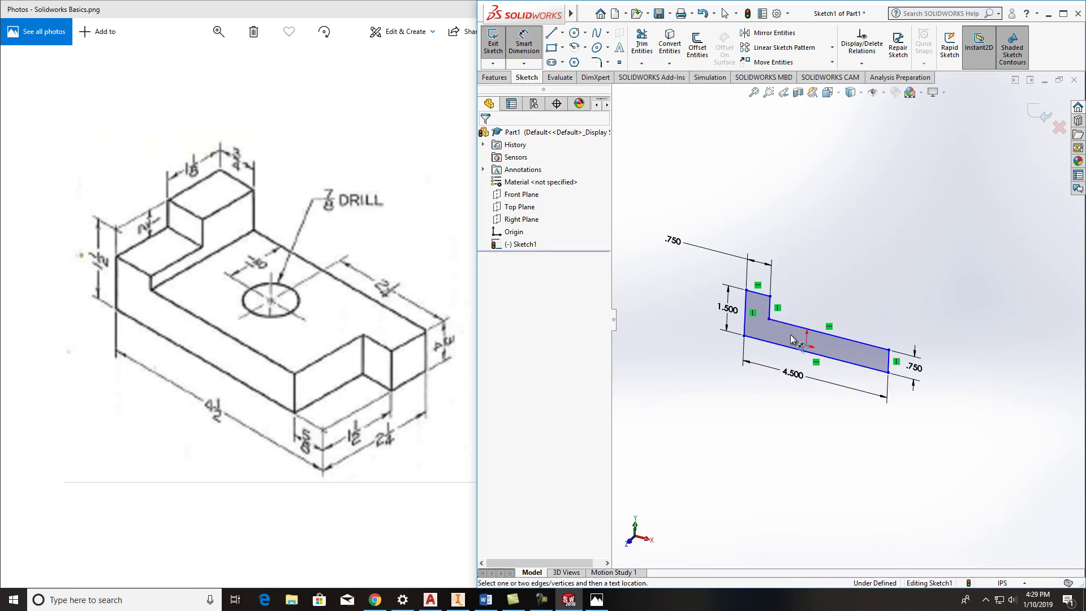
{"action": "left_click", "coordinate": [839, 97]}
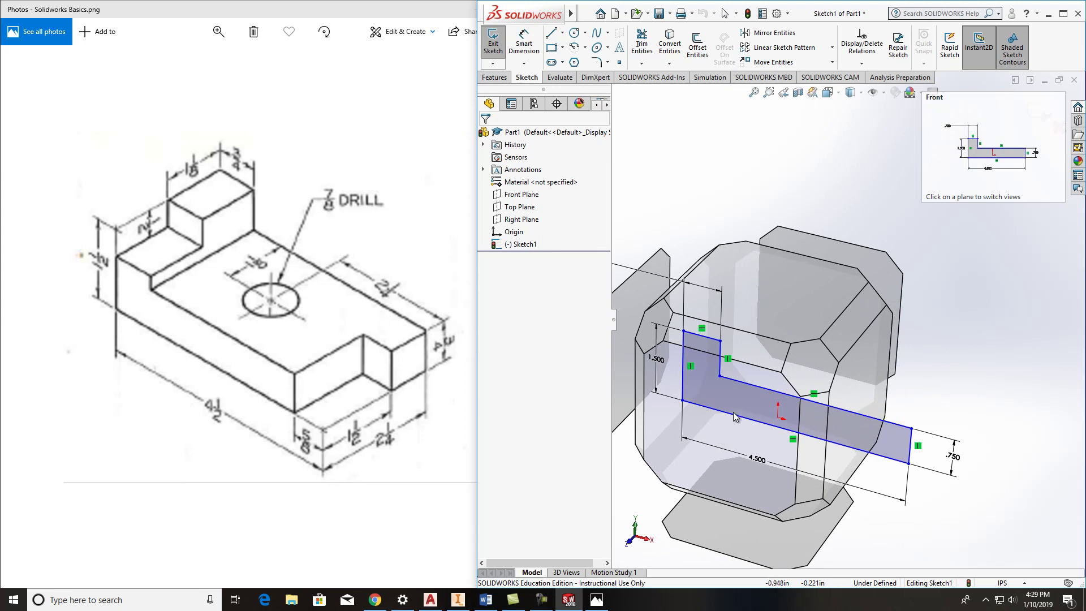
{"action": "left_click", "coordinate": [729, 433]}
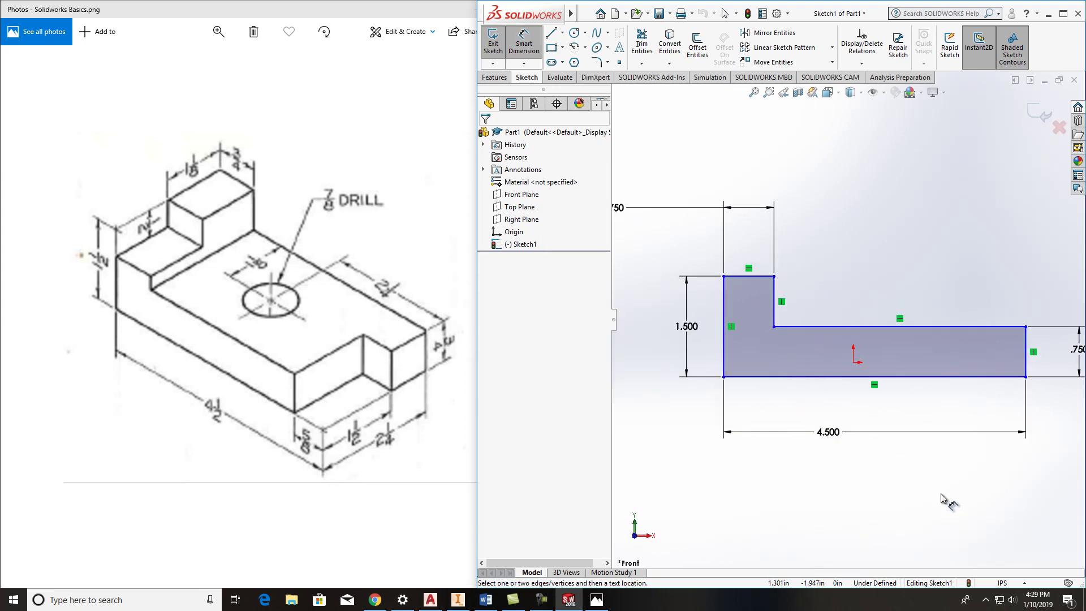
- Orbit the sketch to tilted views and snap back to the Front view
{"action": "left_click", "coordinate": [839, 94]}
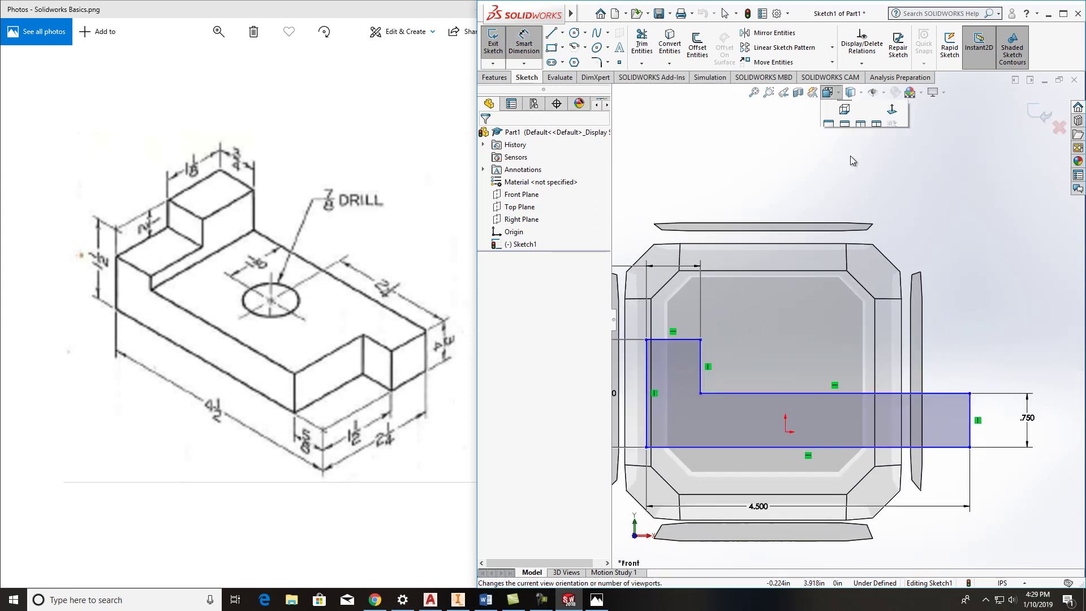
{"action": "mouse_move", "coordinate": [850, 99]}
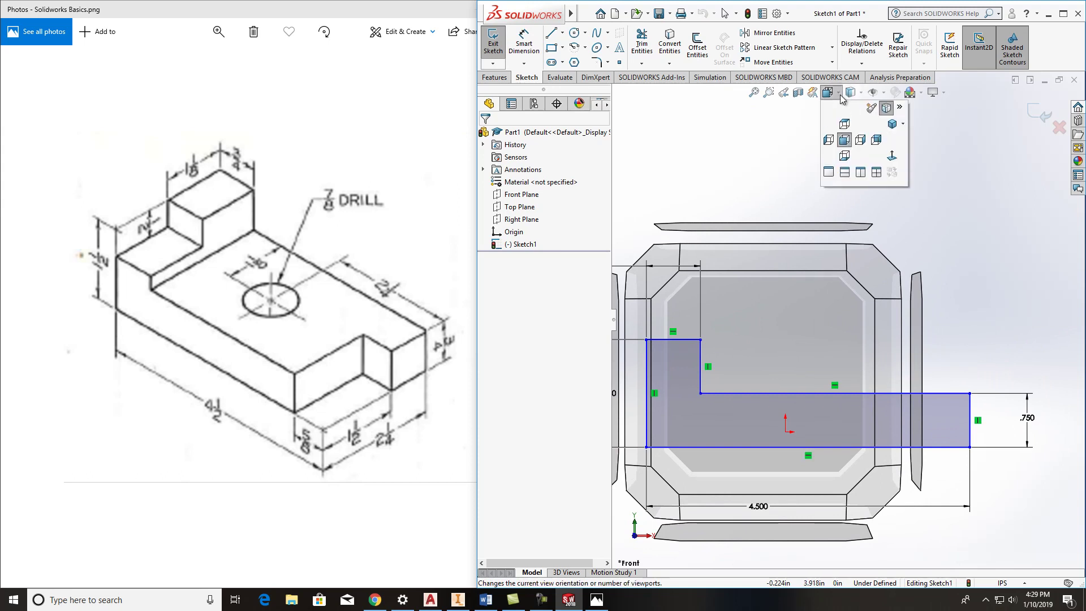
{"action": "left_click", "coordinate": [844, 139]}
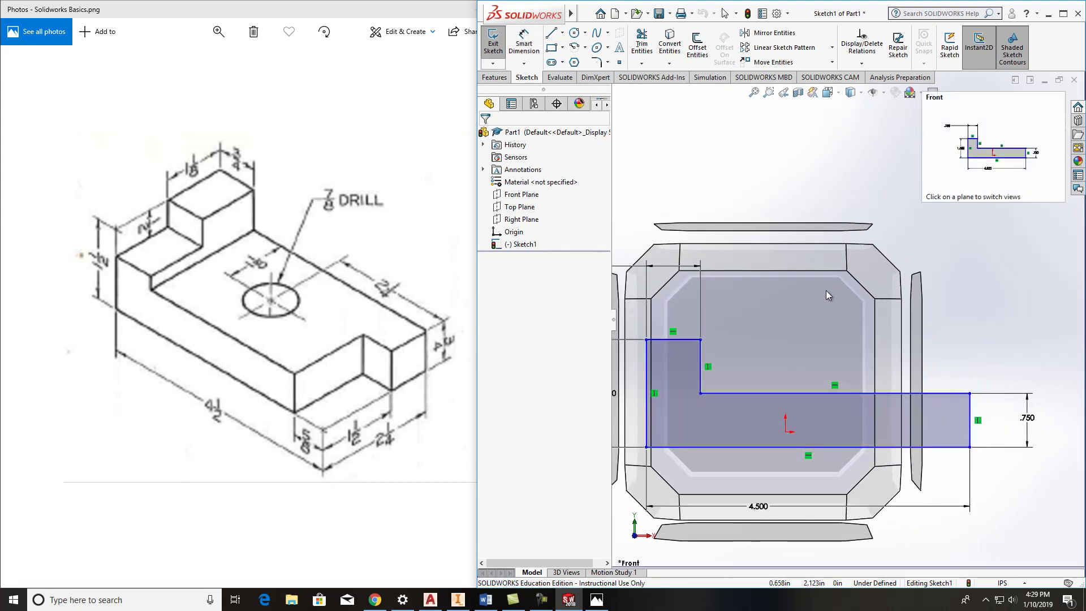
{"action": "middle_click_drag", "start_coordinate": [826, 290], "coordinate": [782, 369]}
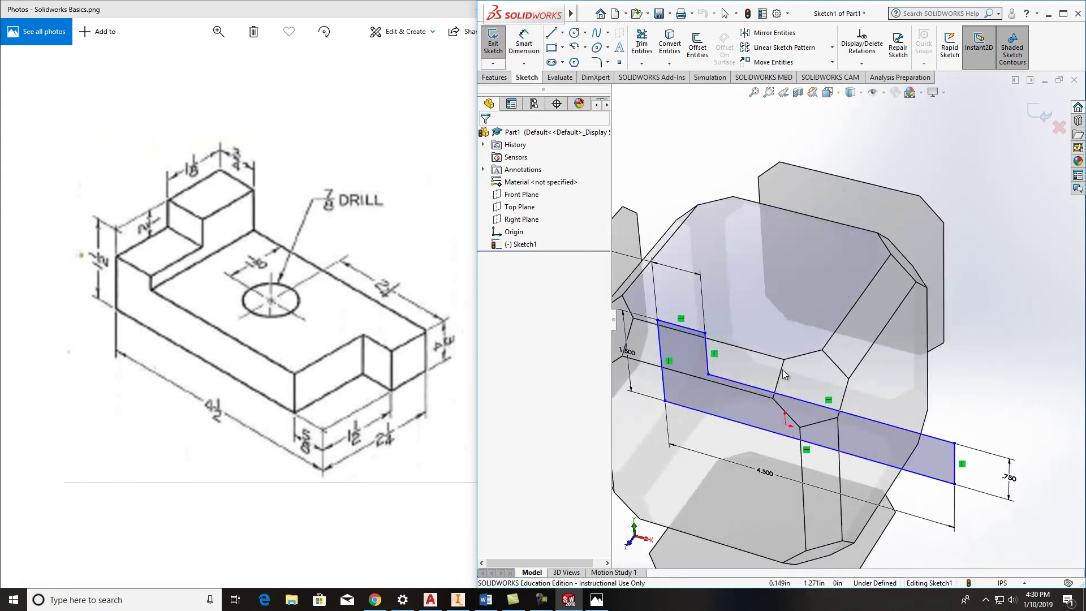
{"action": "key", "text": "ctrl+1"}
{"action": "key", "text": "d"}
{"action": "key", "text": "f"}
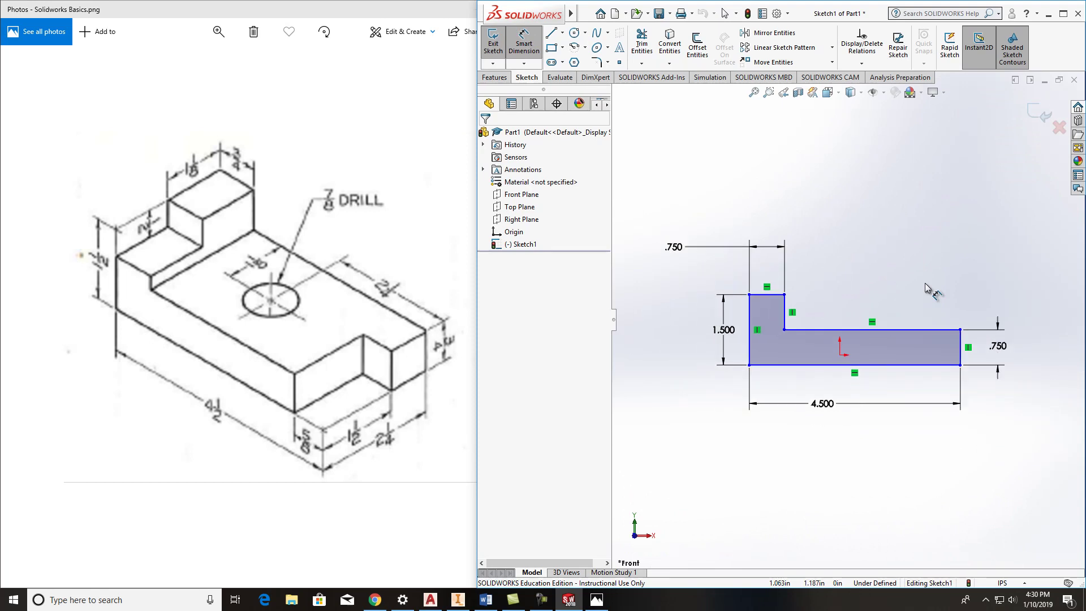
{"action": "middle_click_drag", "start_coordinate": [966, 275], "coordinate": [939, 259]}
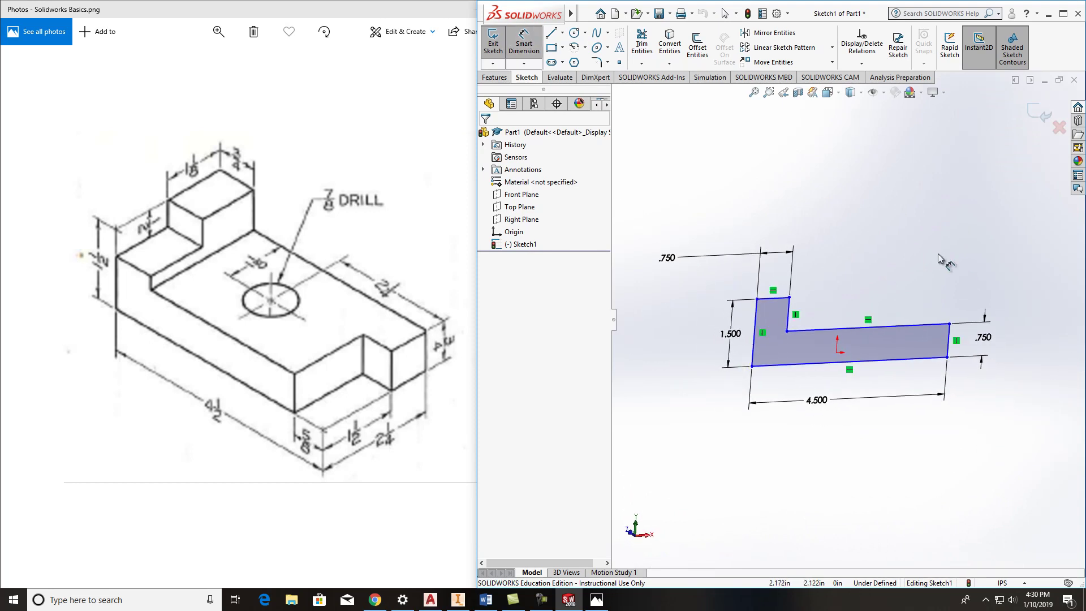
{"action": "left_click", "coordinate": [828, 92]}
{"action": "left_click", "coordinate": [754, 320]}
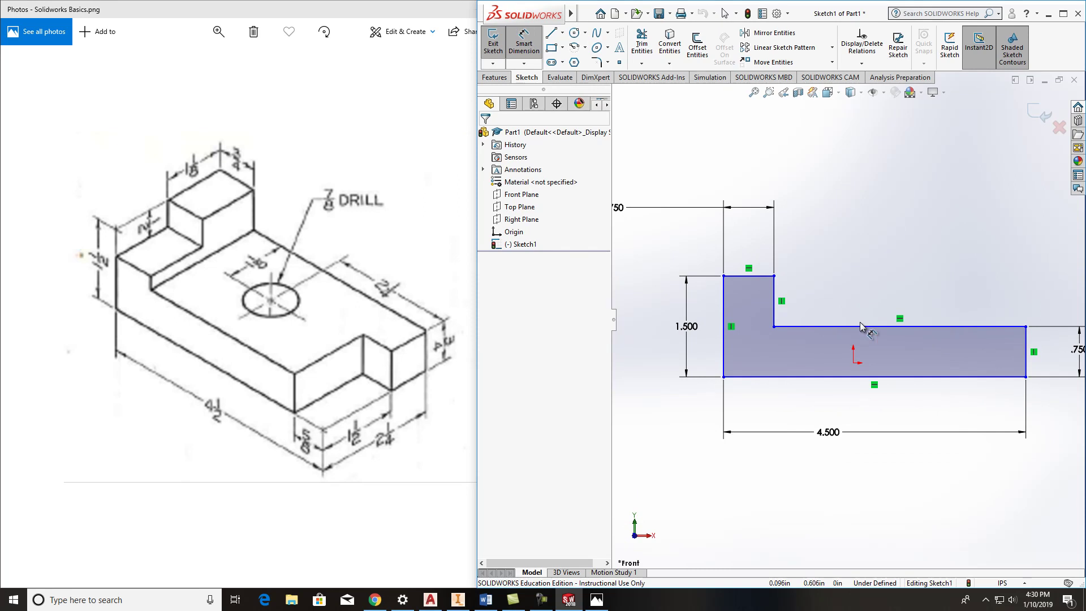
- Inspect the L profile from an isometric angle, return to Front, and exit Sketch1
{"action": "key", "text": "Escape"}
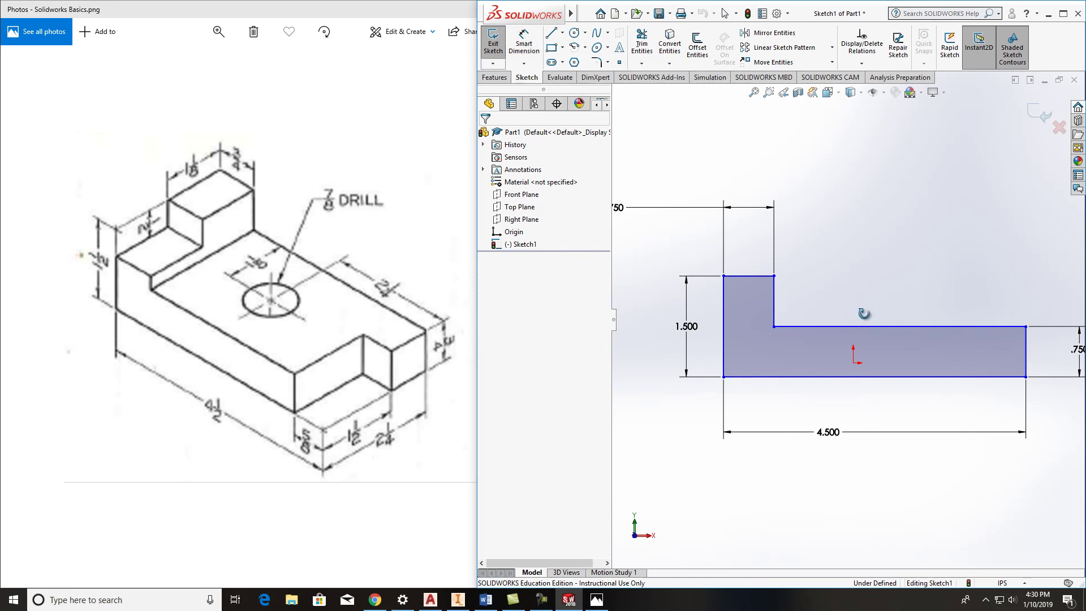
{"action": "mouse_move", "coordinate": [864, 310]}
{"action": "middle_mouse_down"}
{"action": "mouse_move", "coordinate": [758, 257]}
{"action": "mouse_move", "coordinate": [739, 300]}
{"action": "mouse_move", "coordinate": [770, 272]}
{"action": "middle_mouse_up"}
{"action": "key", "text": "d"}
{"action": "key", "text": "Escape"}
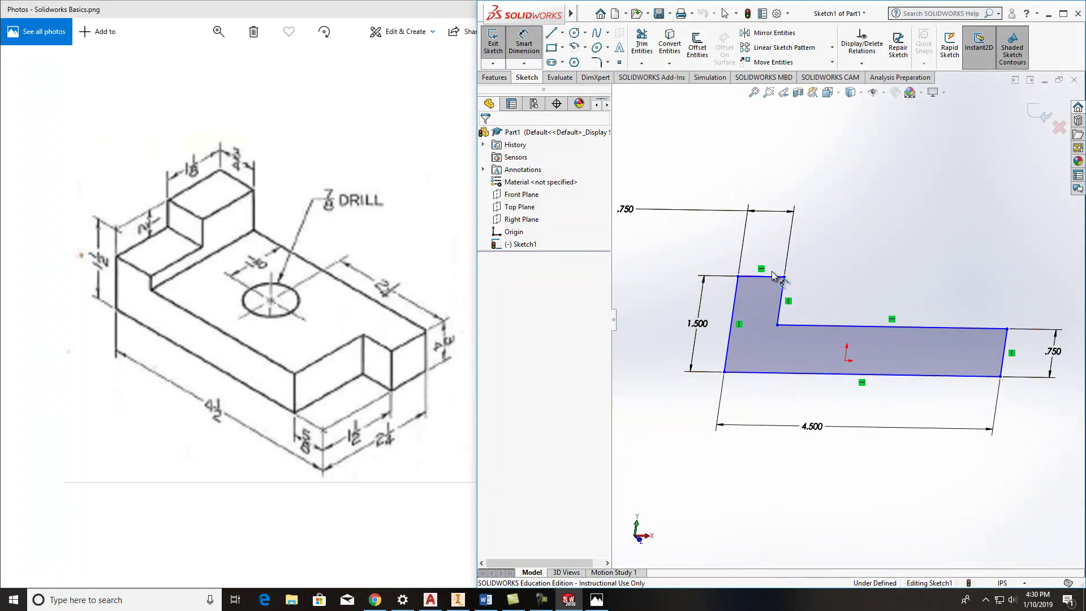
{"action": "mouse_move", "coordinate": [878, 275]}
{"action": "middle_mouse_down"}
{"action": "mouse_move", "coordinate": [766, 311]}
{"action": "mouse_move", "coordinate": [674, 235]}
{"action": "mouse_move", "coordinate": [771, 315]}
{"action": "mouse_move", "coordinate": [766, 274]}
{"action": "mouse_move", "coordinate": [807, 289]}
{"action": "middle_mouse_up"}
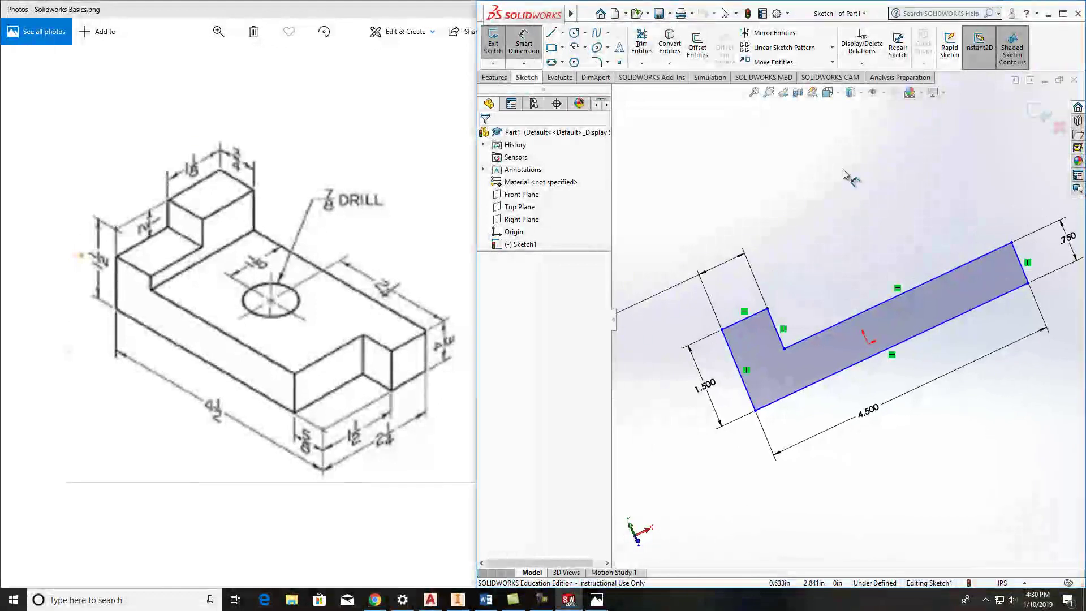
{"action": "left_click", "coordinate": [828, 92]}
{"action": "left_click", "coordinate": [842, 256]}
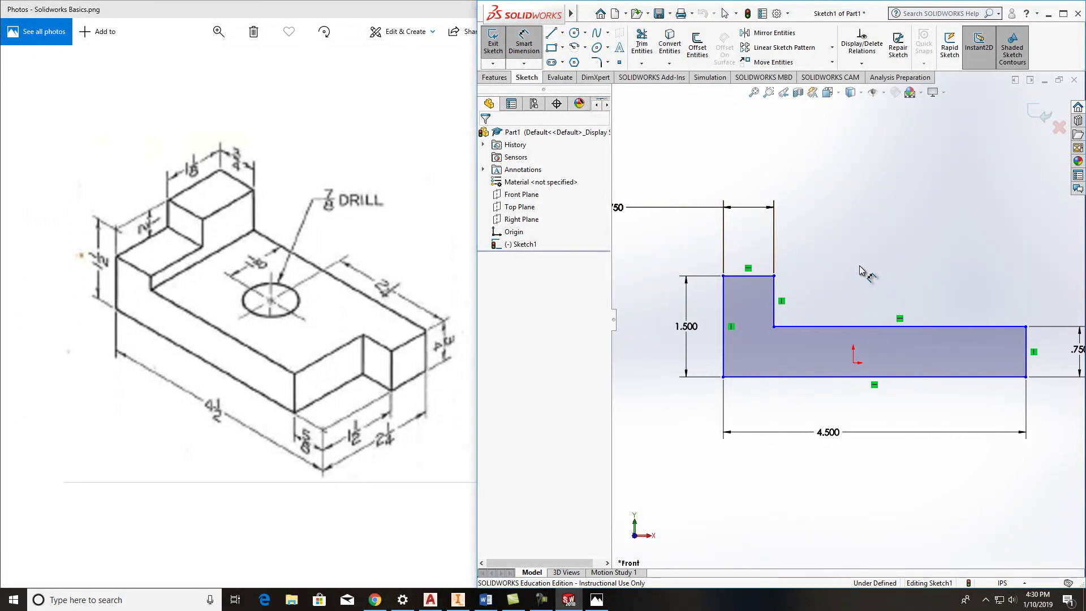
{"action": "left_click", "coordinate": [495, 42]}
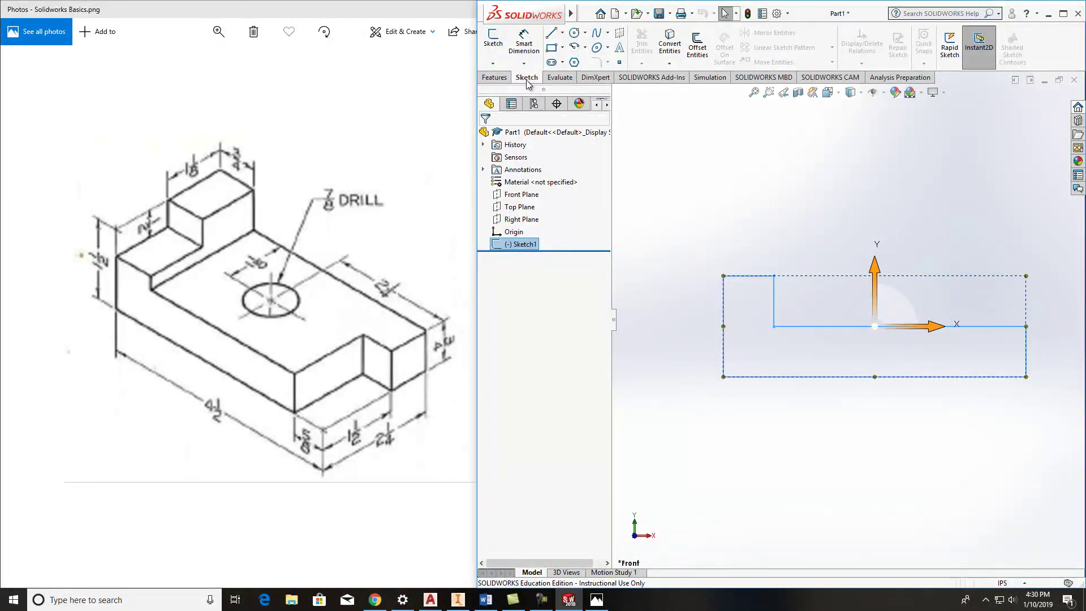
- Show the Features tools and orbit to inspect Sketch1's 4.500-long stepped profile
{"action": "left_click", "coordinate": [496, 78]}
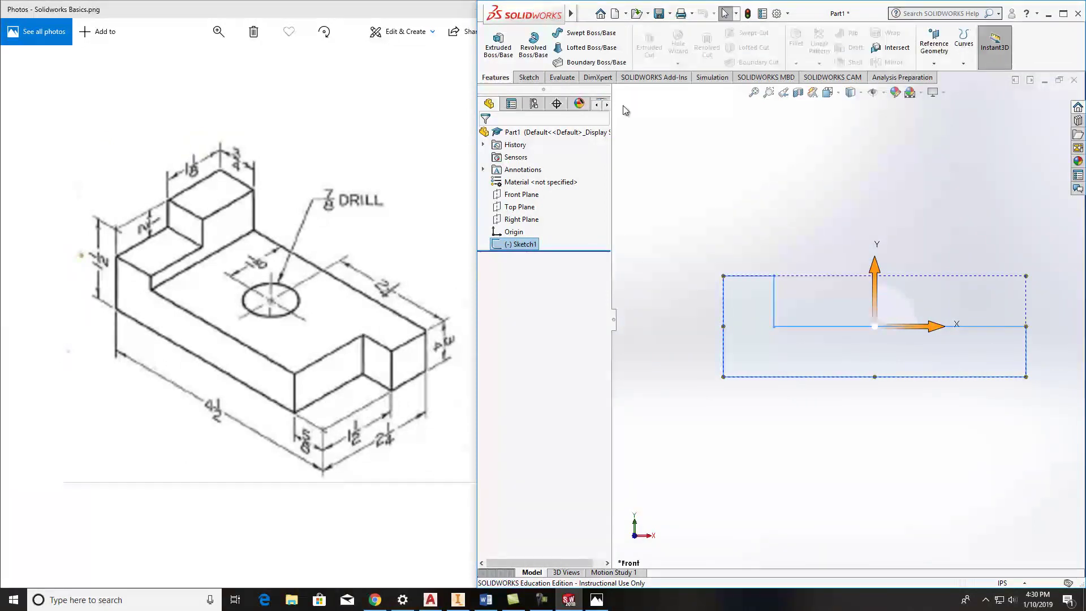
{"action": "mouse_move", "coordinate": [886, 247]}
{"action": "middle_mouse_down"}
{"action": "mouse_move", "coordinate": [800, 250]}
{"action": "mouse_move", "coordinate": [800, 300]}
{"action": "middle_mouse_up"}
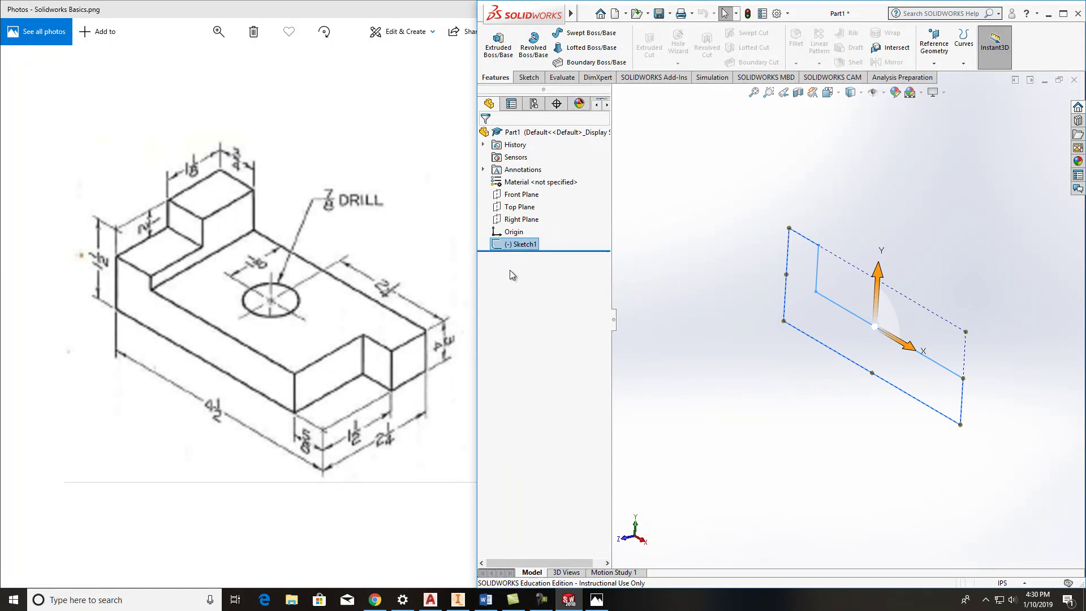
{"action": "middle_click_drag", "start_coordinate": [879, 250], "coordinate": [867, 233]}
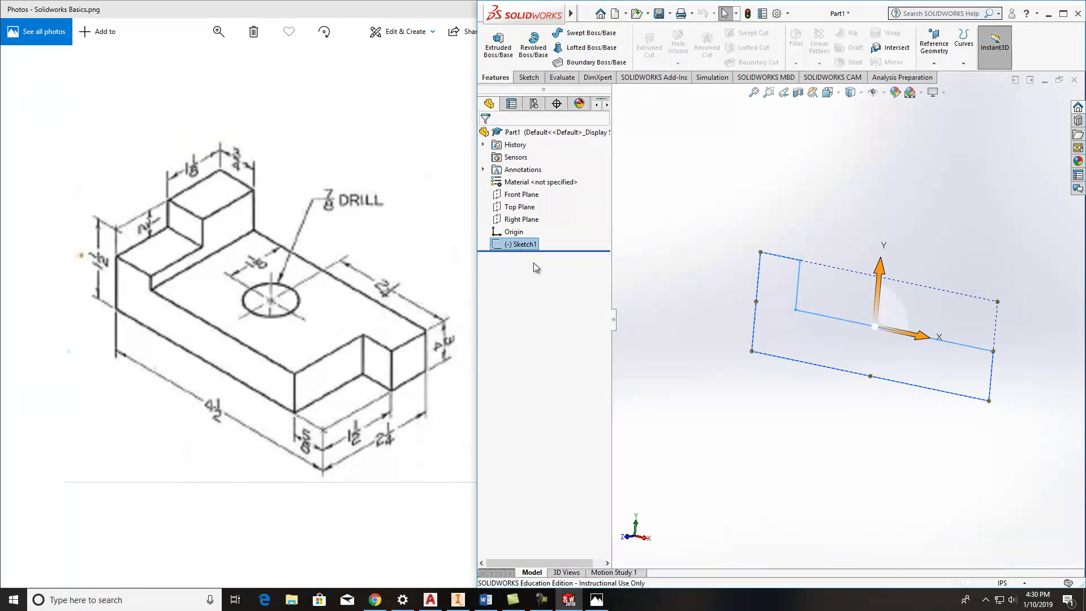
{"action": "mouse_move", "coordinate": [742, 304]}
{"action": "middle_mouse_down"}
{"action": "mouse_move", "coordinate": [780, 218]}
{"action": "mouse_move", "coordinate": [946, 291]}
{"action": "mouse_move", "coordinate": [784, 318]}
{"action": "middle_mouse_up"}
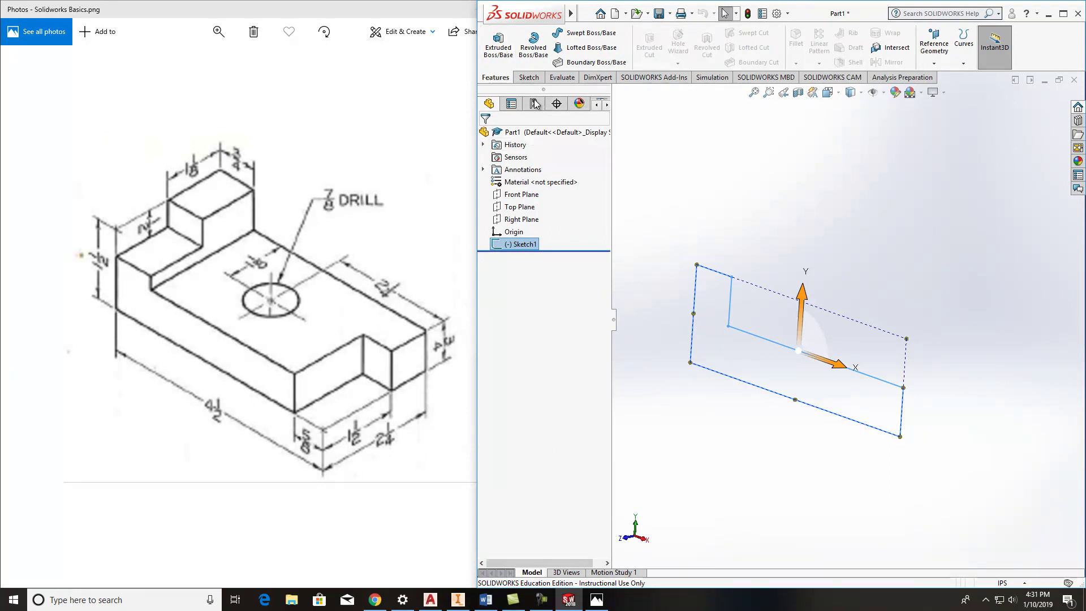
- Boss-extrude Sketch1 Blind 2.25 in deep in the reversed direction
{"action": "left_click", "coordinate": [511, 57]}
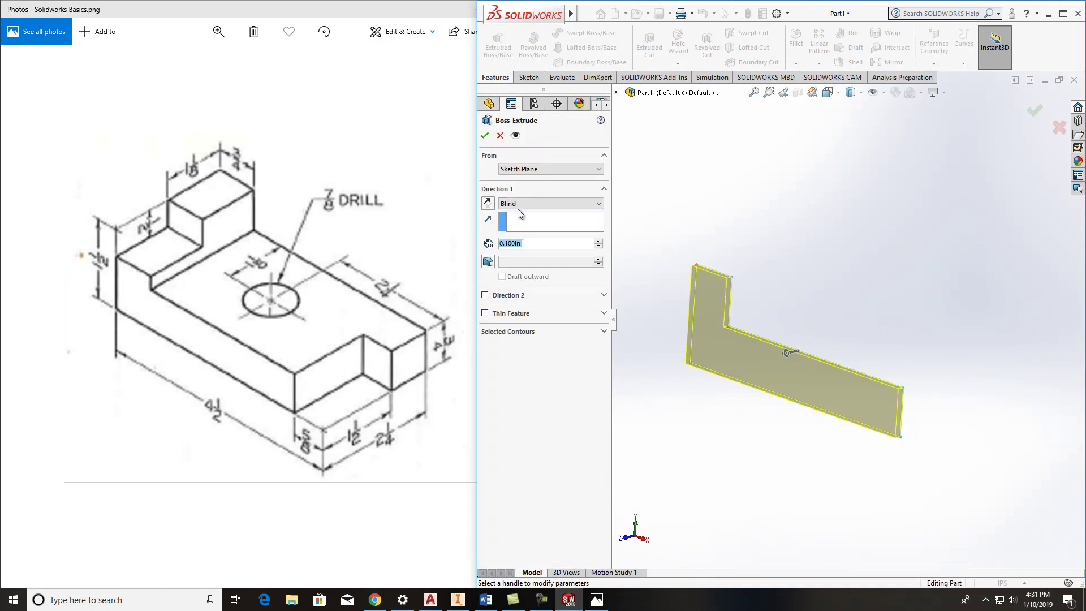
{"action": "left_click", "coordinate": [534, 204]}
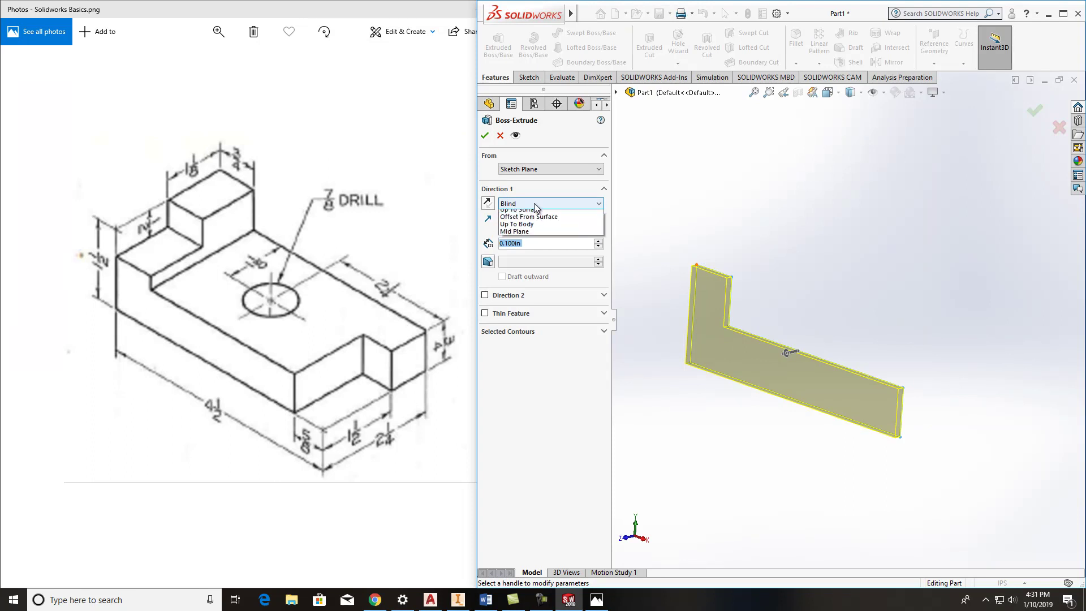
{"action": "left_click", "coordinate": [524, 214]}
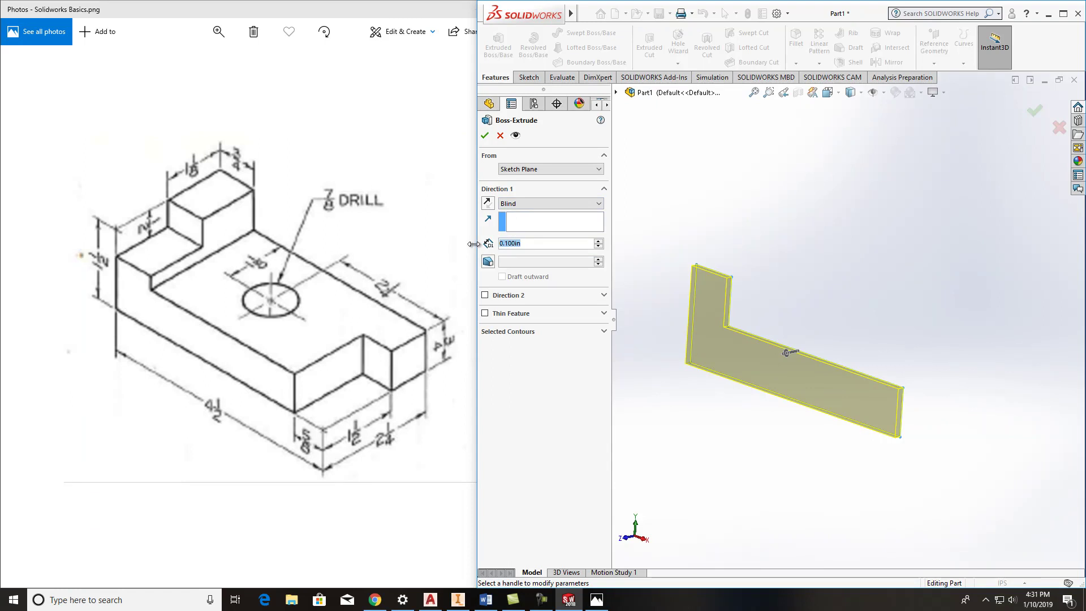
{"action": "type", "text": "2.25"}
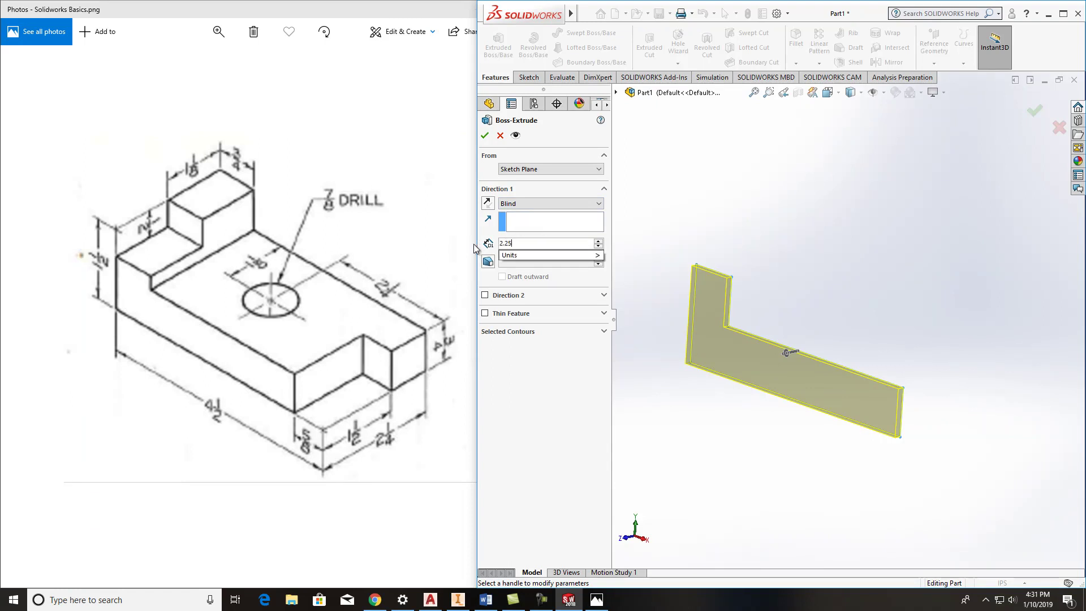
{"action": "key", "text": "Return"}
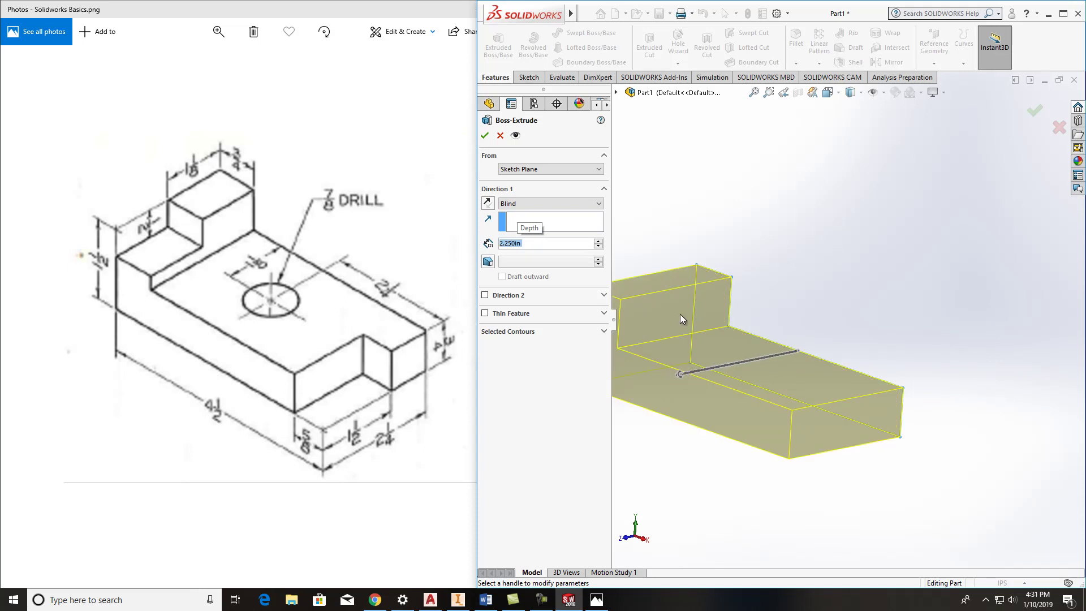
{"action": "left_click", "coordinate": [488, 204]}
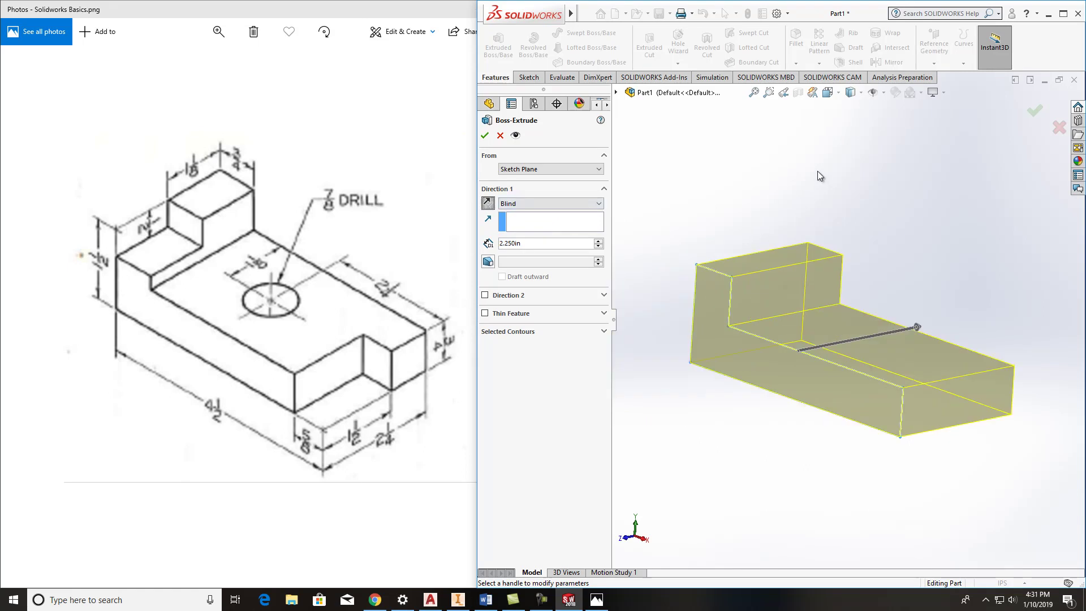
{"action": "left_click", "coordinate": [484, 136]}
- Start a new sketch on the block's large lower top face
{"action": "middle_click_drag", "start_coordinate": [932, 317], "coordinate": [957, 364]}
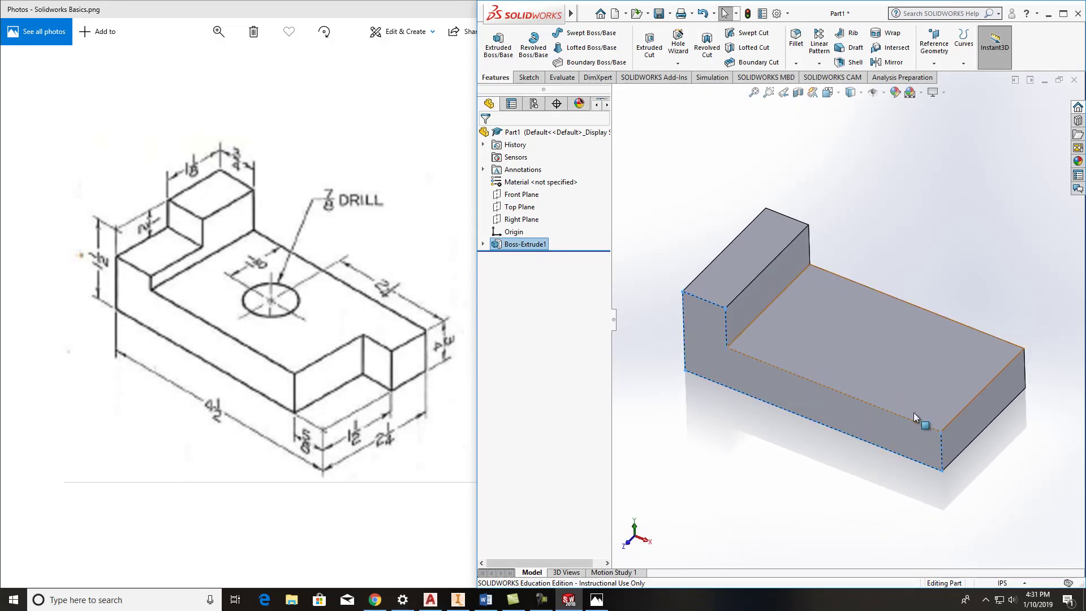
{"action": "left_click", "coordinate": [719, 329]}
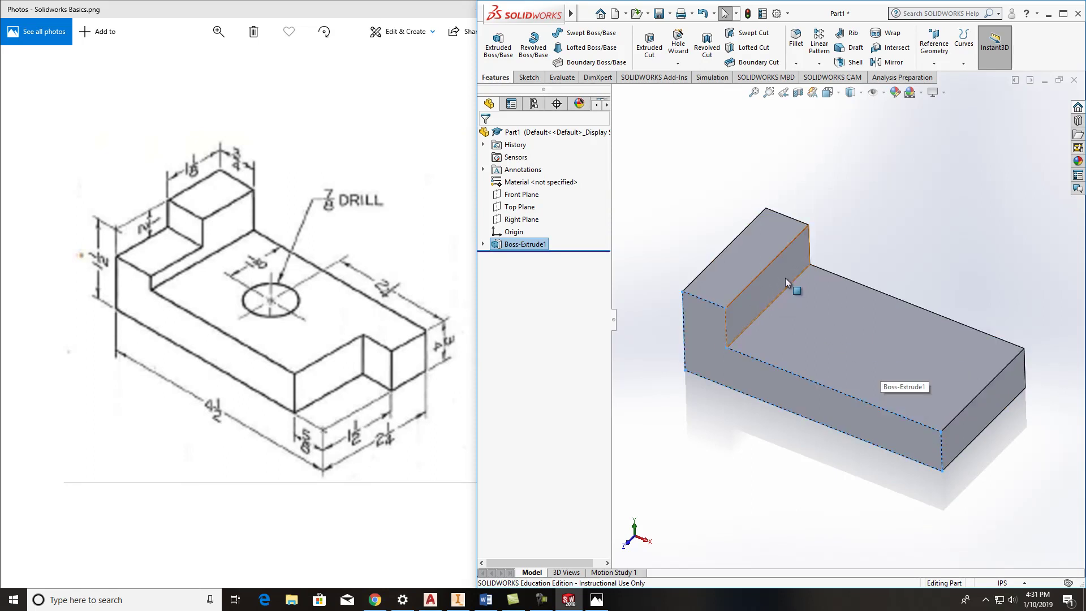
{"action": "left_click", "coordinate": [534, 80]}
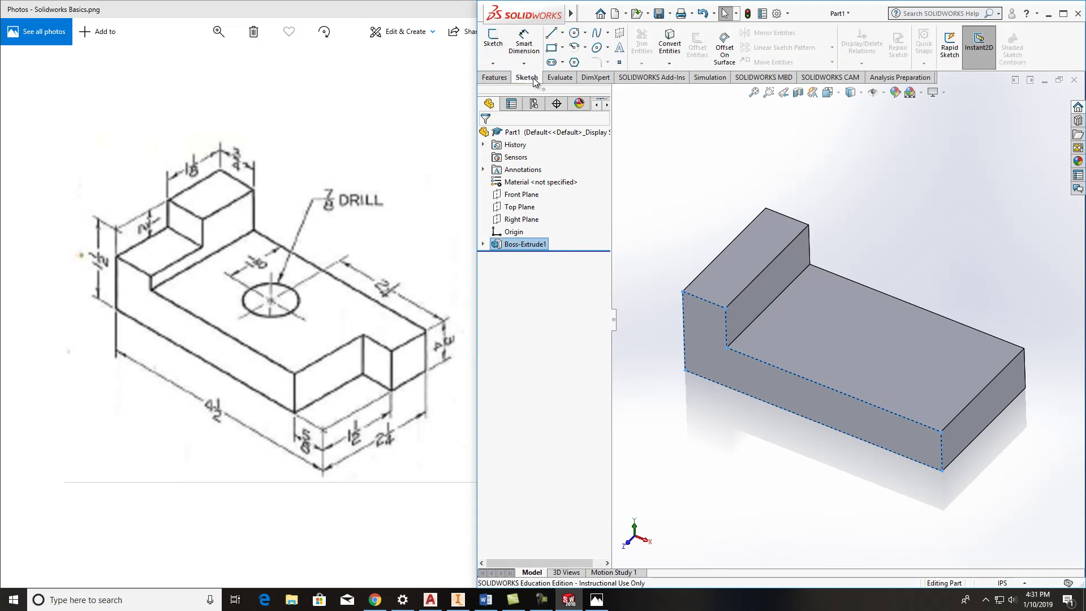
{"action": "left_click", "coordinate": [493, 46]}
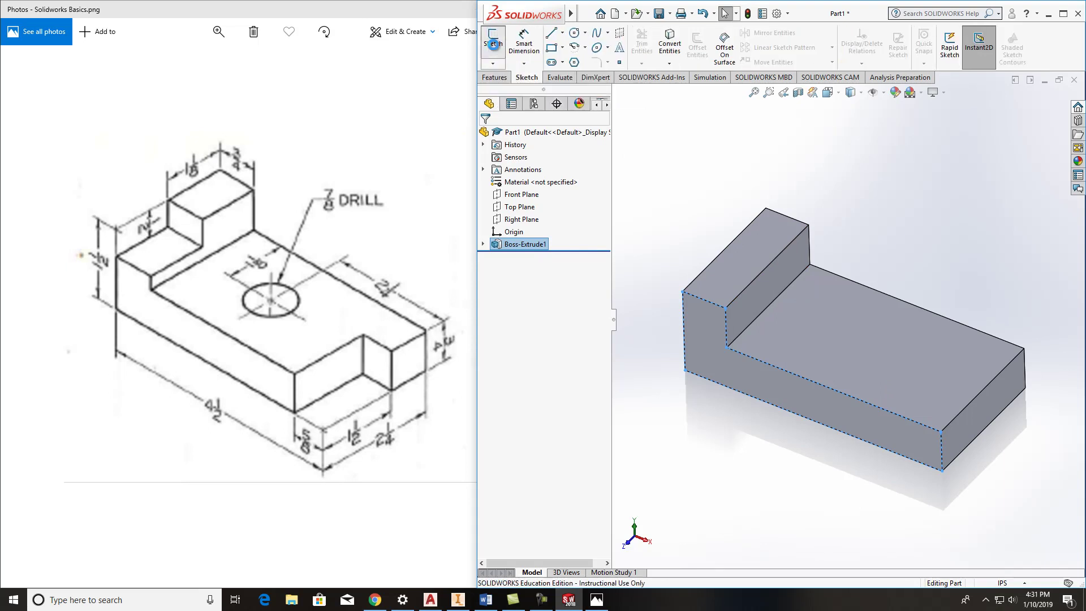
{"action": "left_click", "coordinate": [895, 358]}
- Orient the view to look straight down from the Top
{"action": "mouse_move", "coordinate": [922, 421]}
{"action": "middle_mouse_down"}
{"action": "mouse_move", "coordinate": [901, 445]}
{"action": "mouse_move", "coordinate": [940, 391]}
{"action": "middle_mouse_up"}
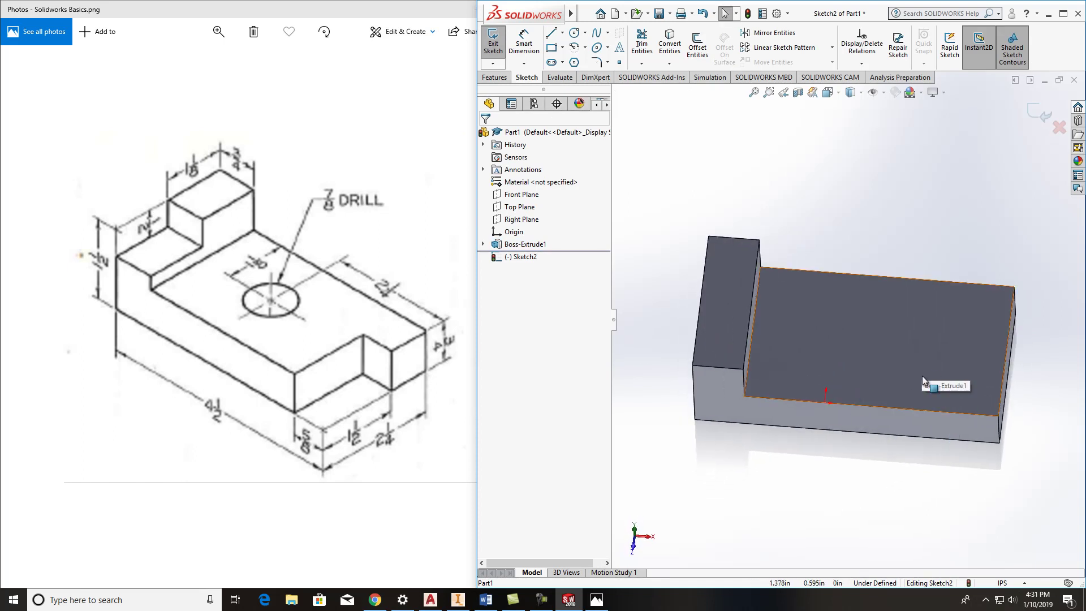
{"action": "left_click", "coordinate": [829, 92]}
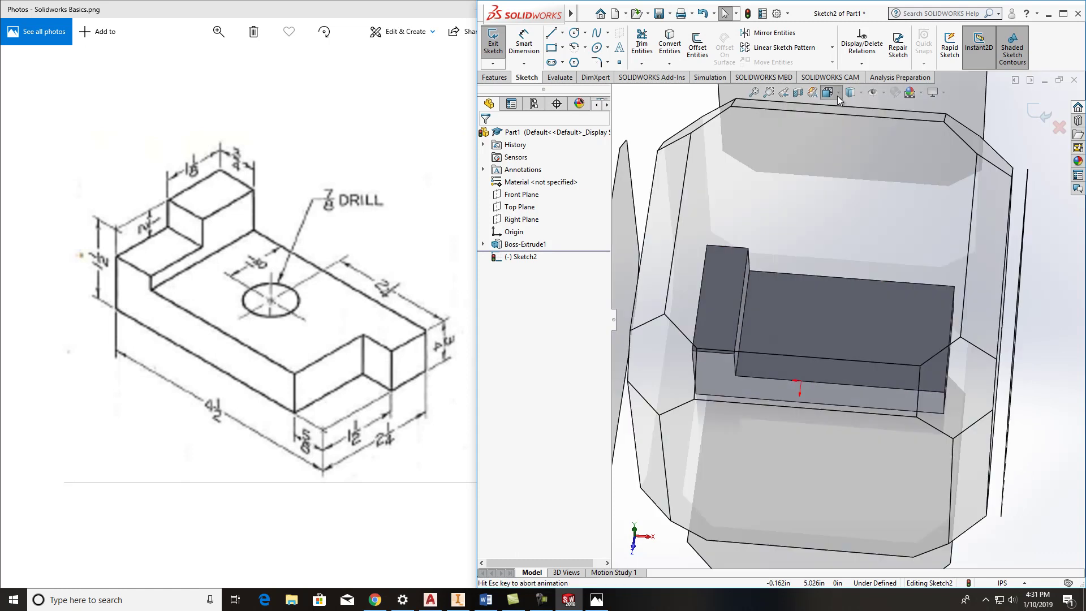
{"action": "left_click", "coordinate": [764, 322]}
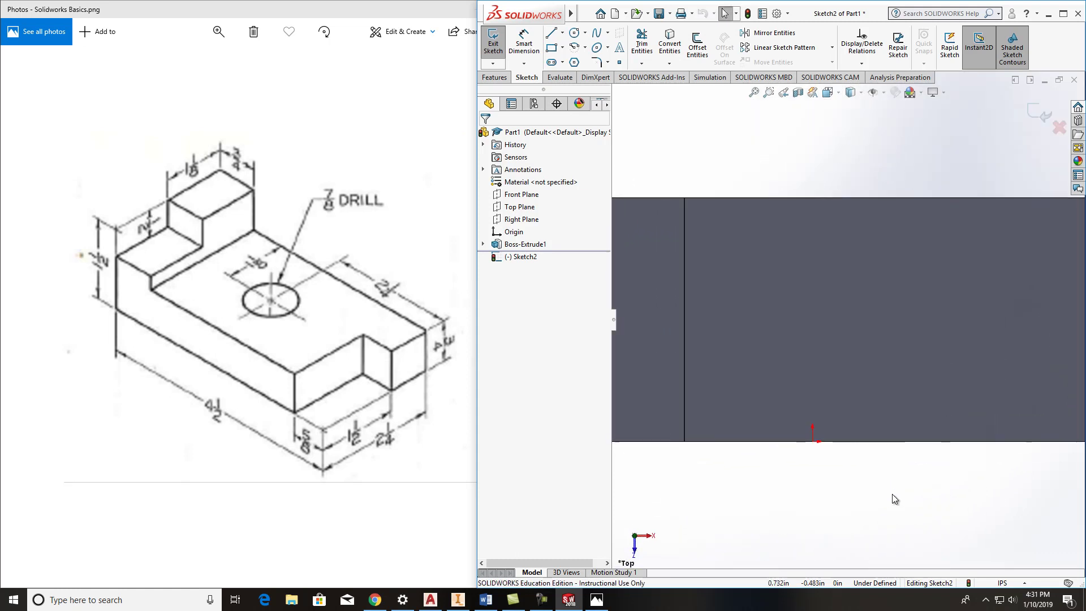
{"action": "middle_click_drag", "start_coordinate": [893, 498], "coordinate": [876, 463]}
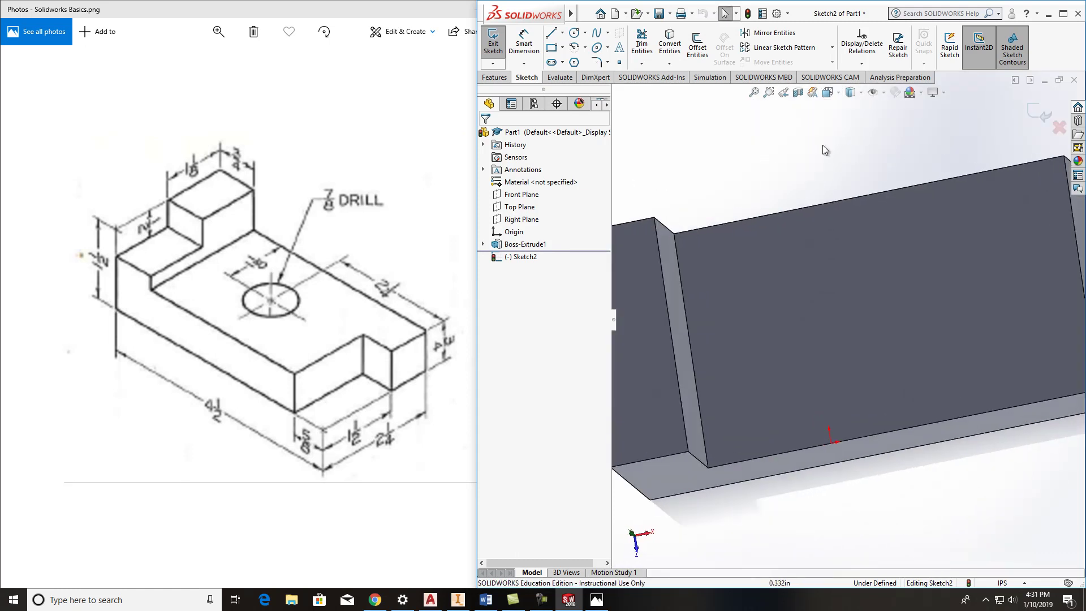
{"action": "left_click", "coordinate": [827, 93]}
{"action": "left_click", "coordinate": [803, 343]}
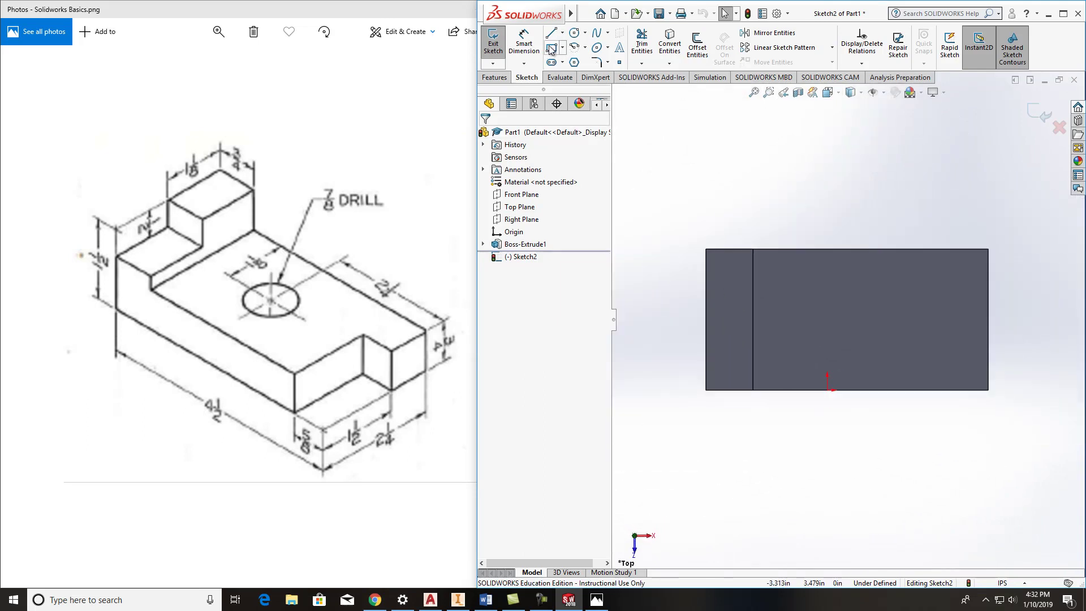
- Draw a corner rectangle over the block's right end and dimension its offset to .625
{"action": "left_click", "coordinate": [943, 309]}
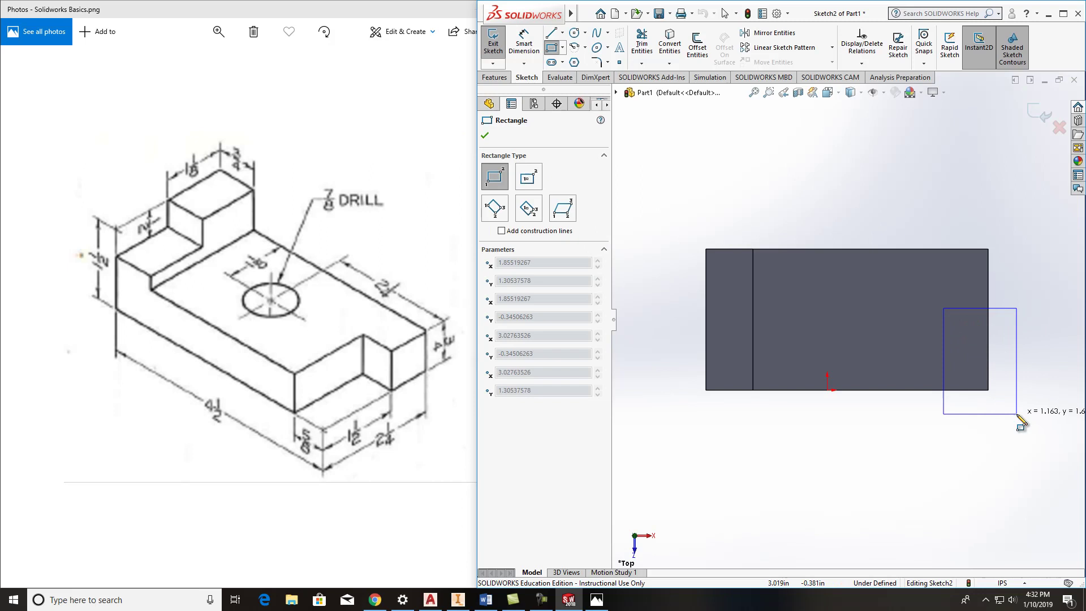
{"action": "left_click", "coordinate": [1022, 450]}
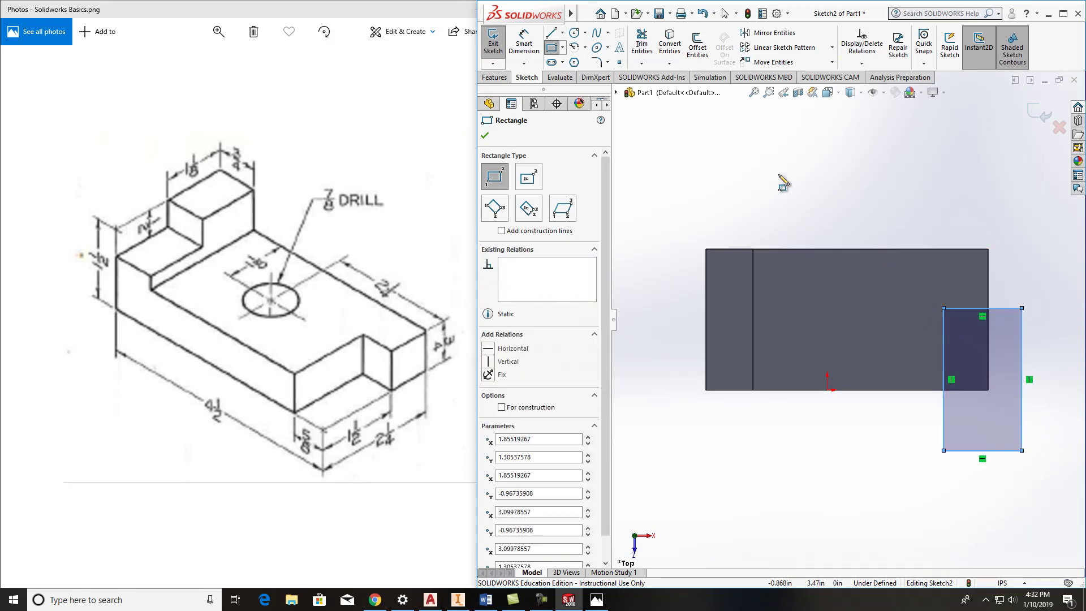
{"action": "left_click", "coordinate": [524, 42]}
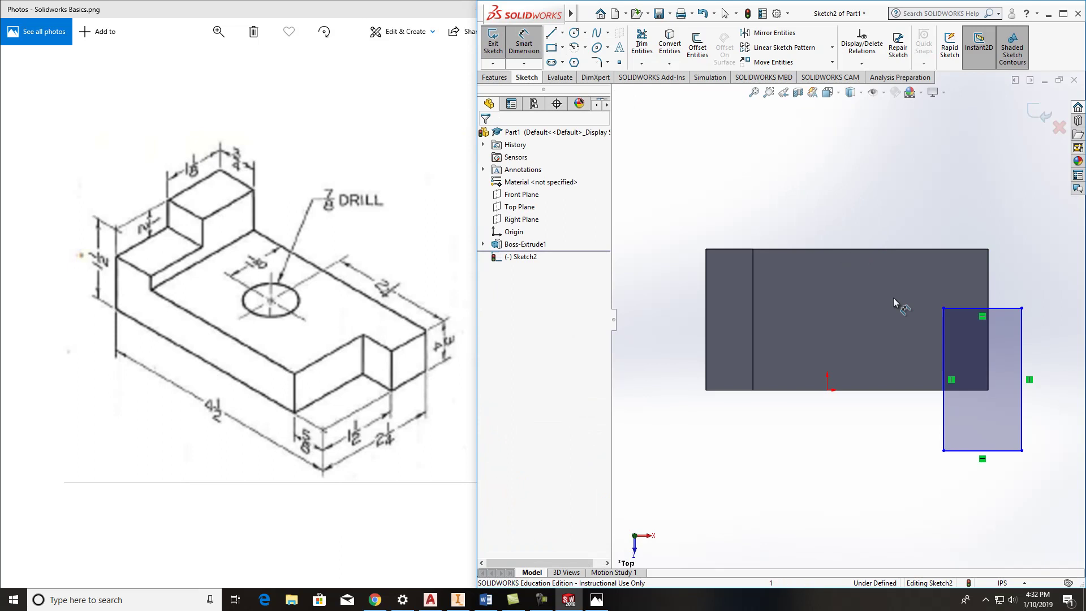
{"action": "left_click", "coordinate": [942, 322]}
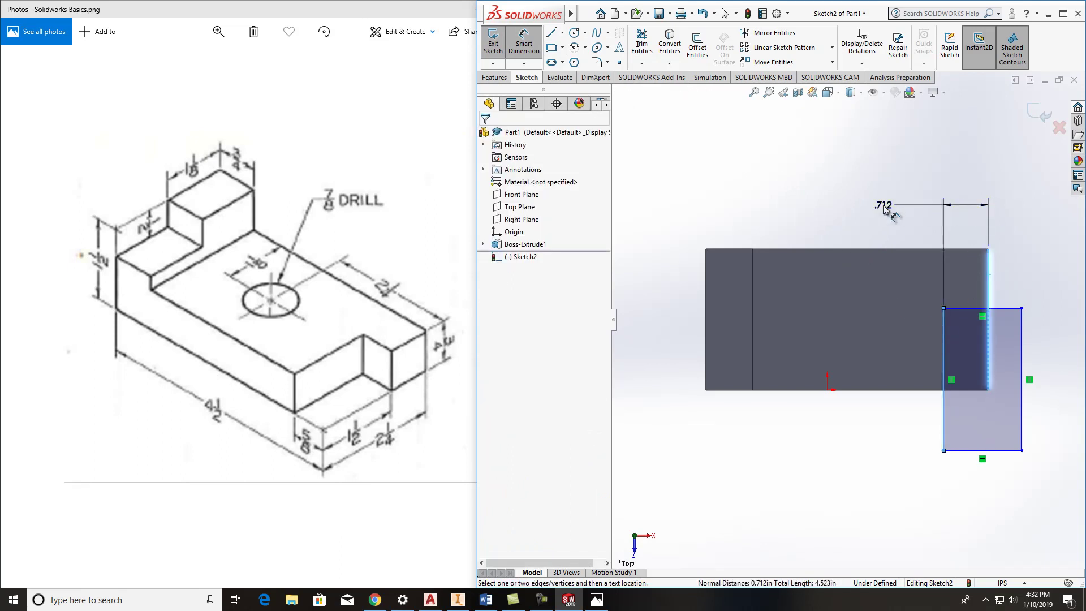
{"action": "left_click", "coordinate": [884, 205]}
{"action": "type", "text": ".625"}
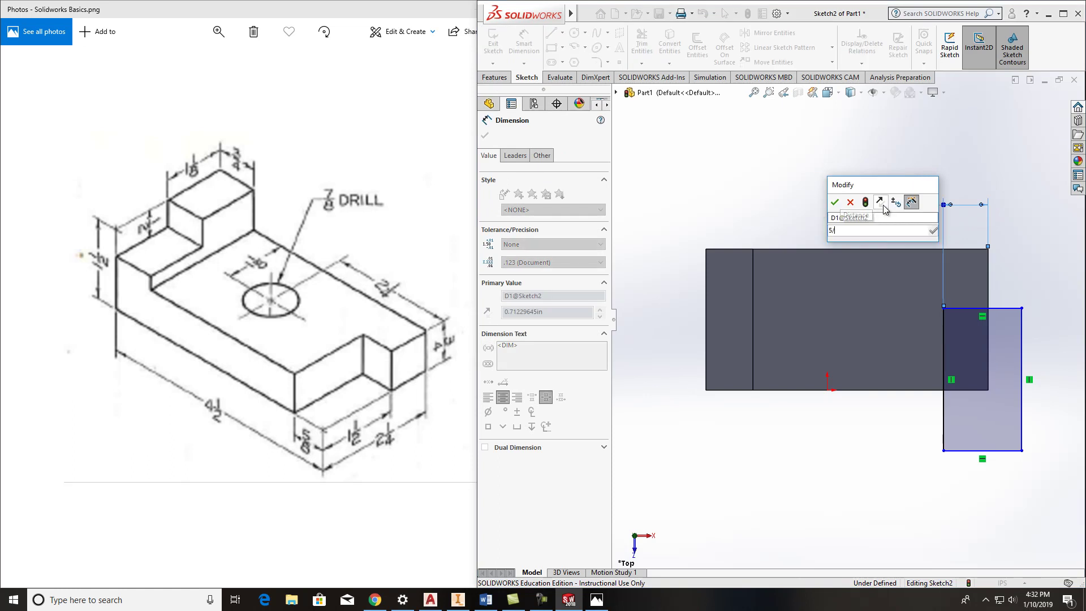
{"action": "key", "text": "Return"}
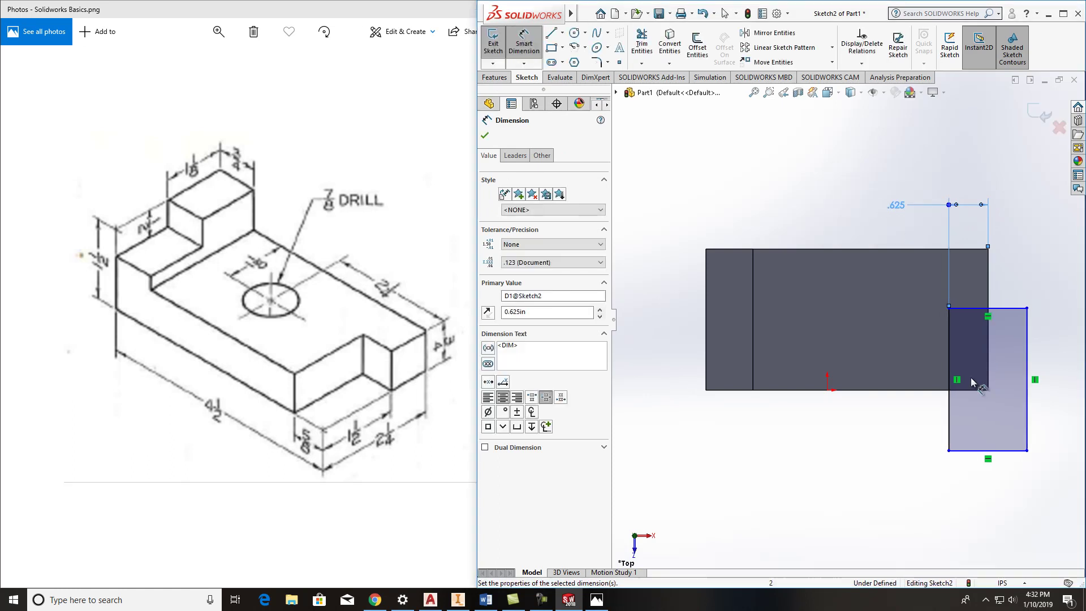
- Dimension the rectangle's top edge 1.5 from the block's bottom edge
{"action": "left_click", "coordinate": [963, 388]}
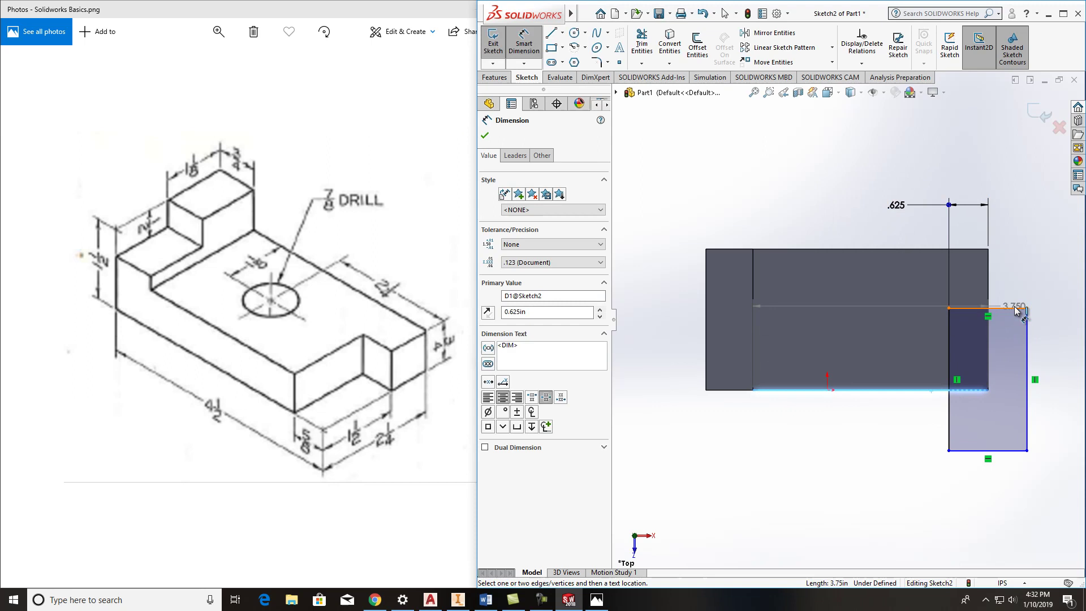
{"action": "left_click", "coordinate": [968, 309]}
{"action": "left_click", "coordinate": [1053, 346]}
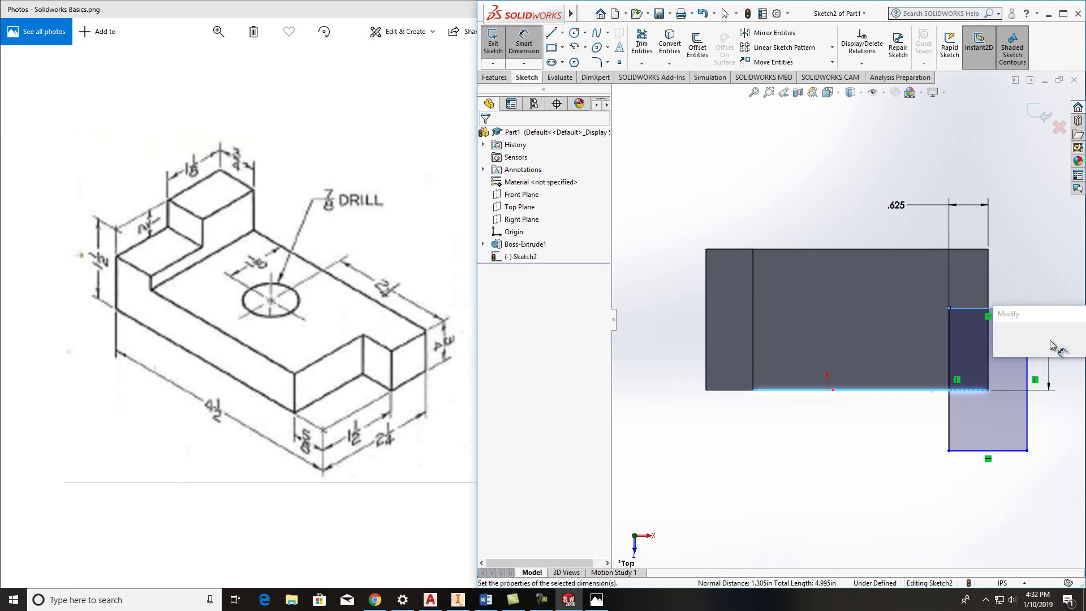
{"action": "type", "text": "1.5"}
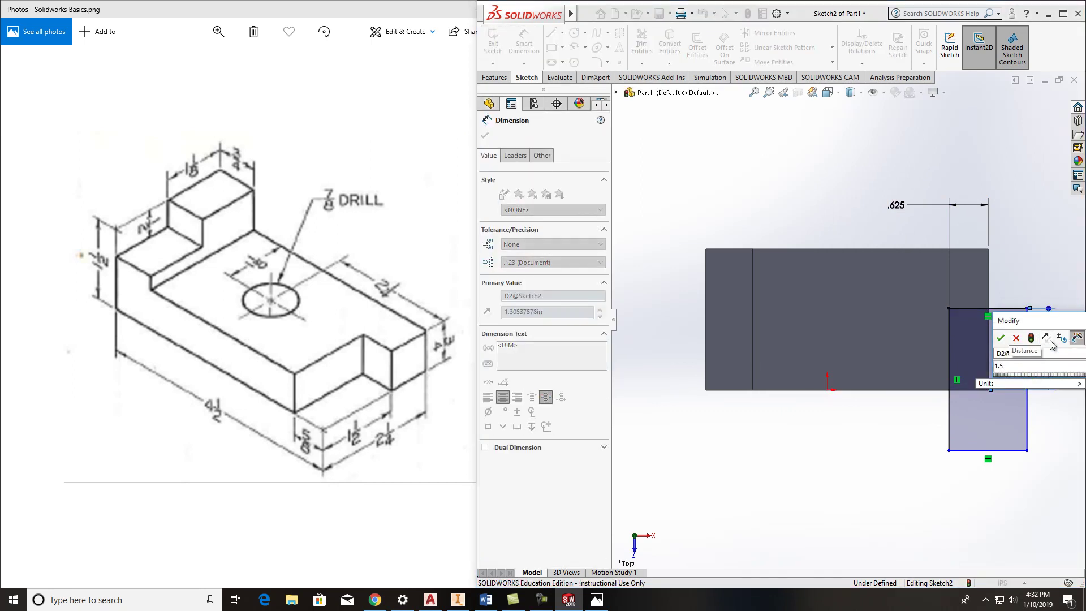
{"action": "key", "text": "Return"}
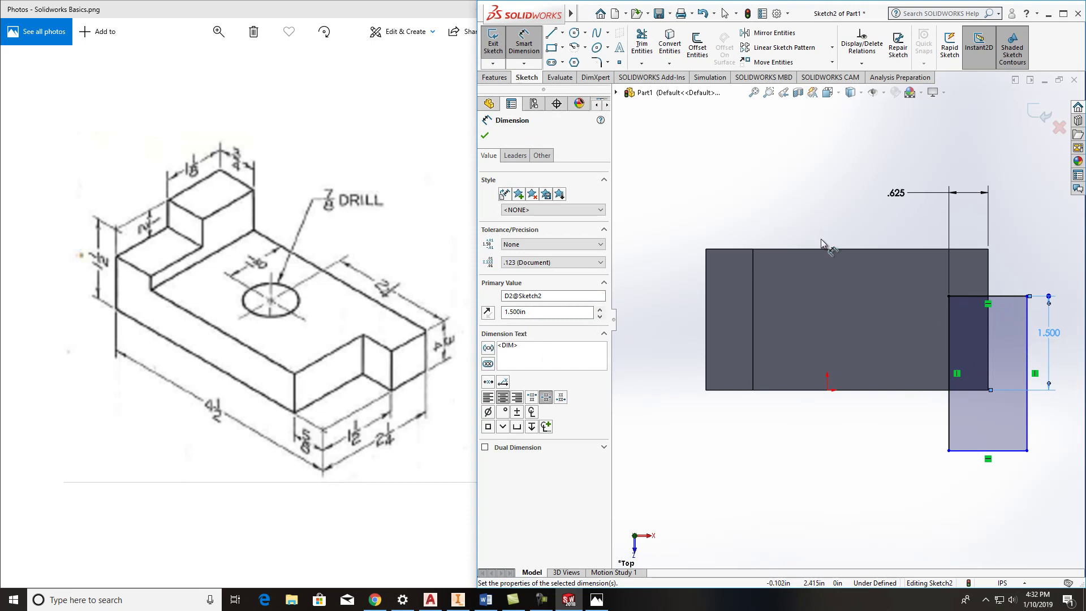
{"action": "middle_click_drag", "start_coordinate": [810, 231], "coordinate": [773, 219]}
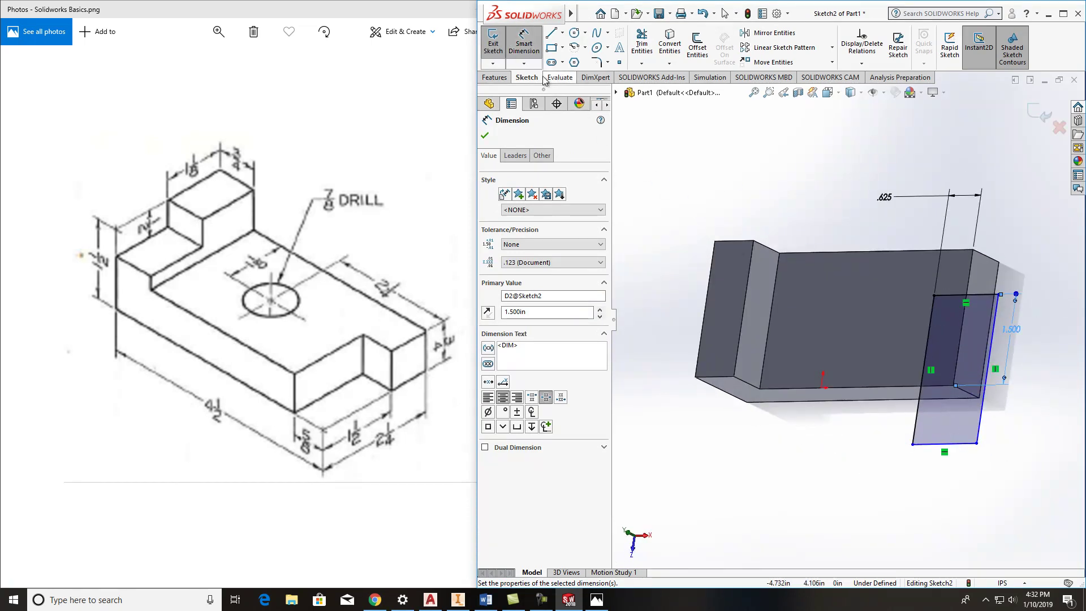
- Exit Sketch2 and cut-extrude its rectangle Through All to notch the corner
{"action": "left_click", "coordinate": [494, 48]}
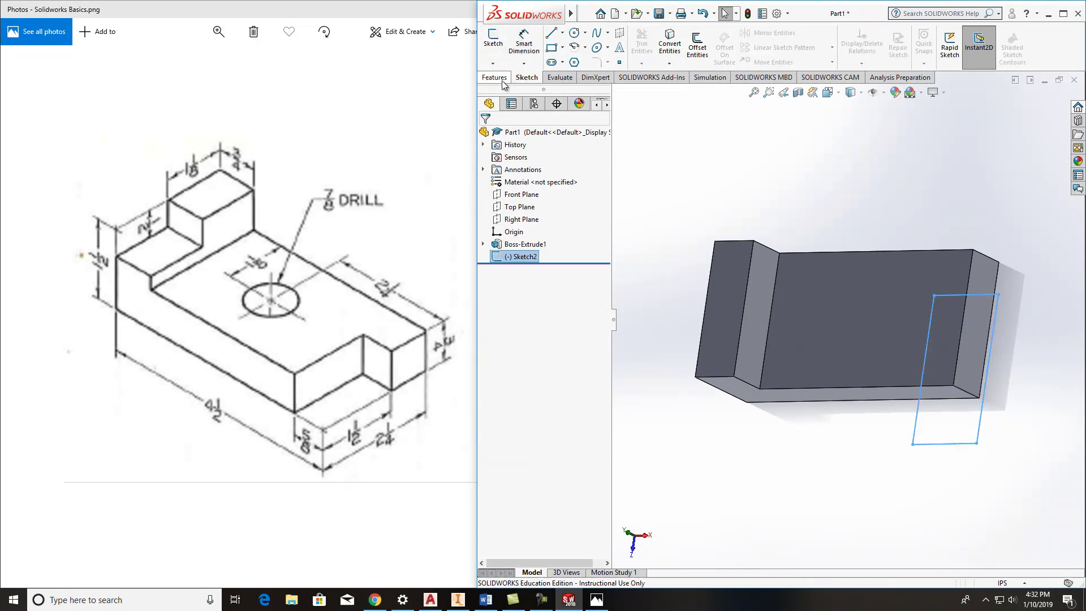
{"action": "left_click", "coordinate": [496, 78]}
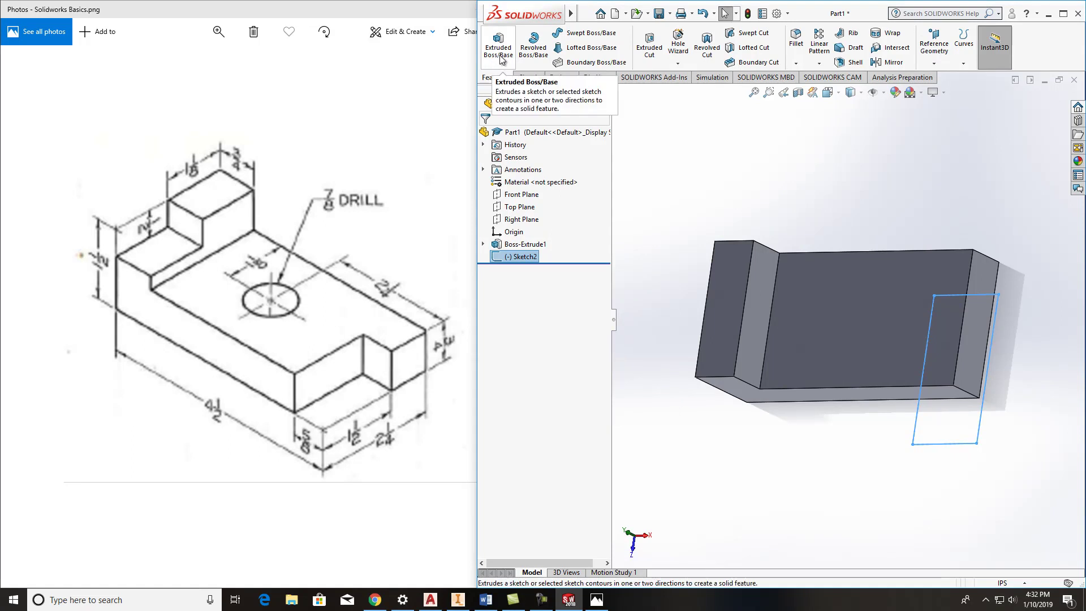
{"action": "left_click", "coordinate": [651, 51]}
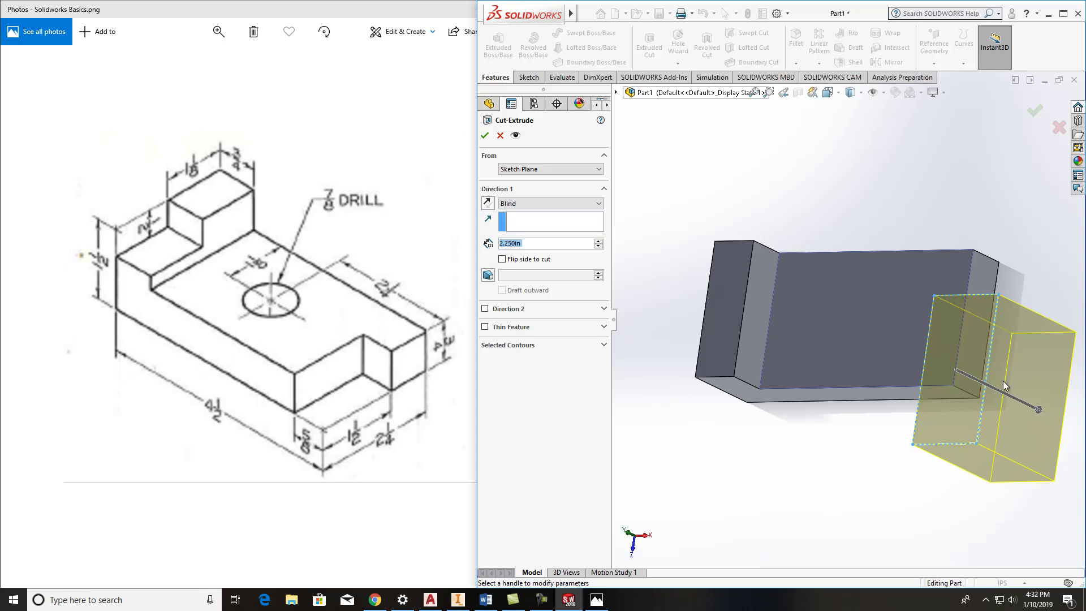
{"action": "left_click", "coordinate": [536, 202]}
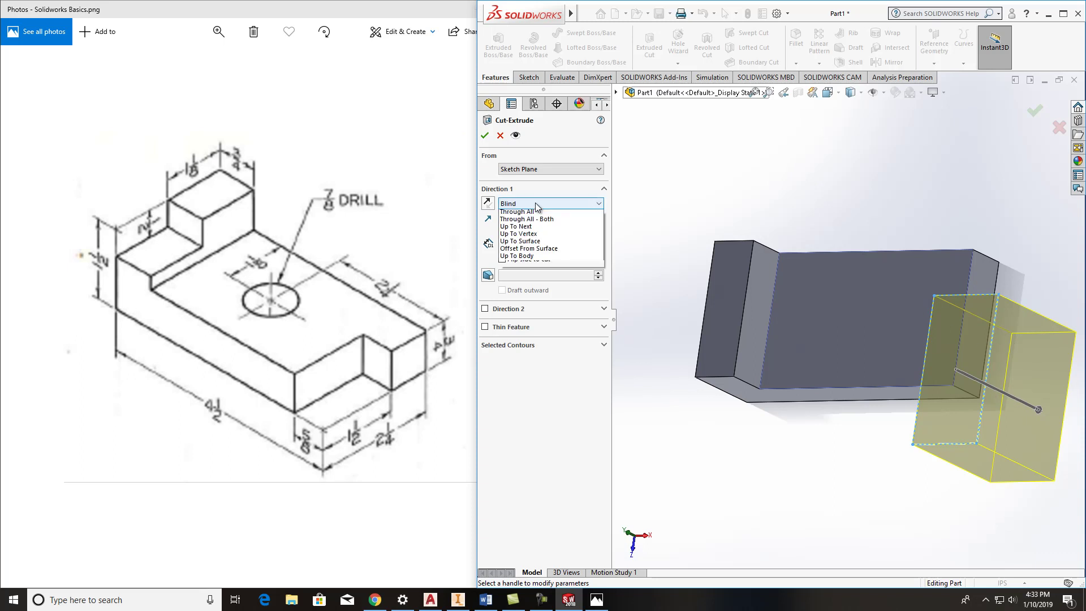
{"action": "left_click", "coordinate": [538, 221]}
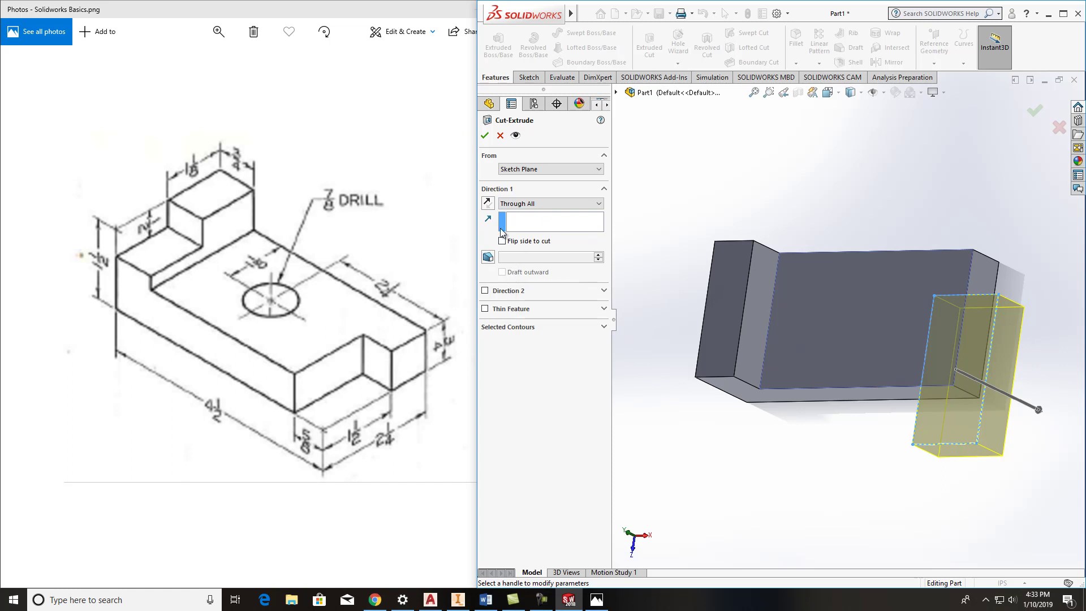
{"action": "left_click", "coordinate": [484, 135]}
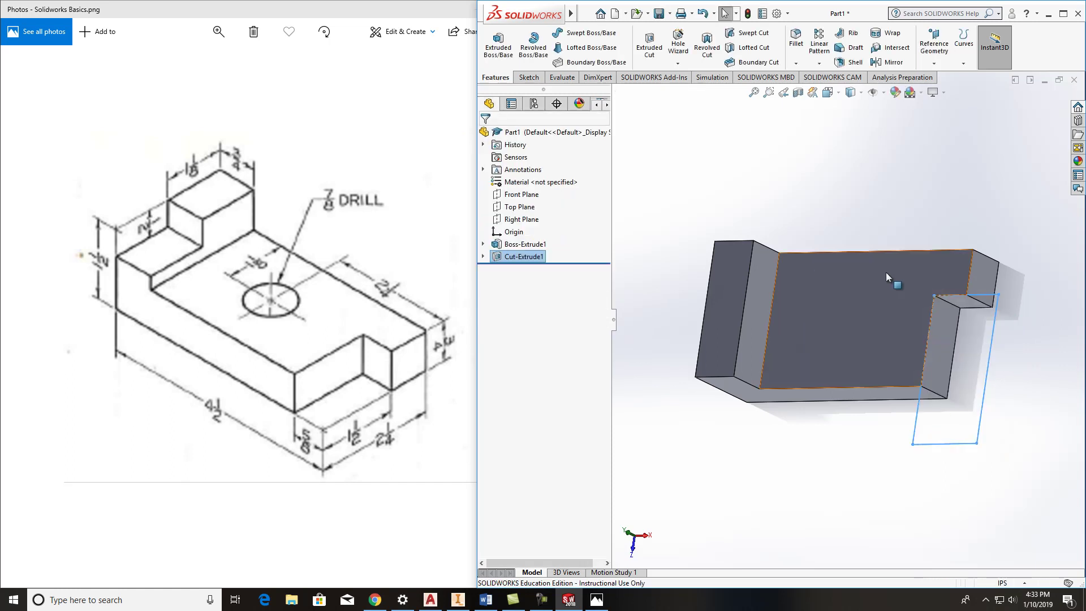
- Start a new sketch on the raised block's top face, viewed from Top
{"action": "middle_click_drag", "start_coordinate": [765, 356], "coordinate": [804, 340]}
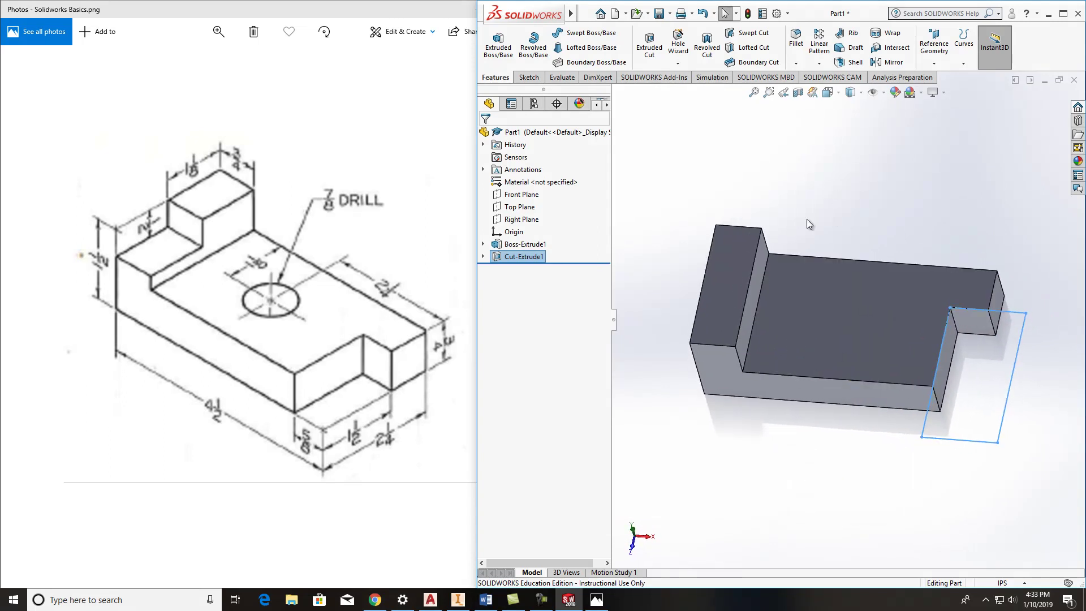
{"action": "left_click", "coordinate": [528, 77]}
{"action": "left_click", "coordinate": [494, 49]}
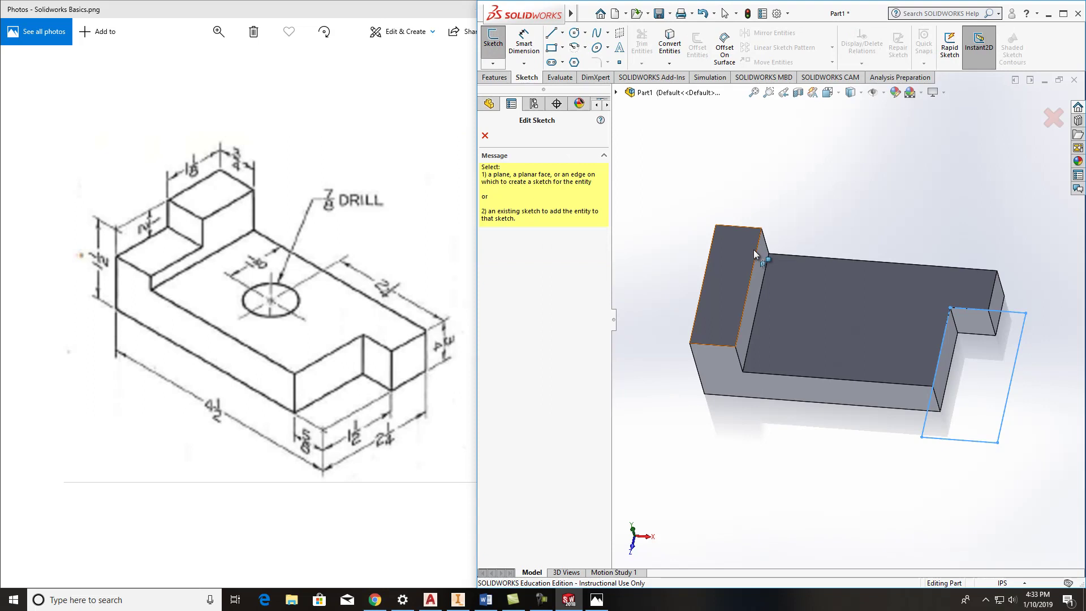
{"action": "left_click", "coordinate": [733, 286]}
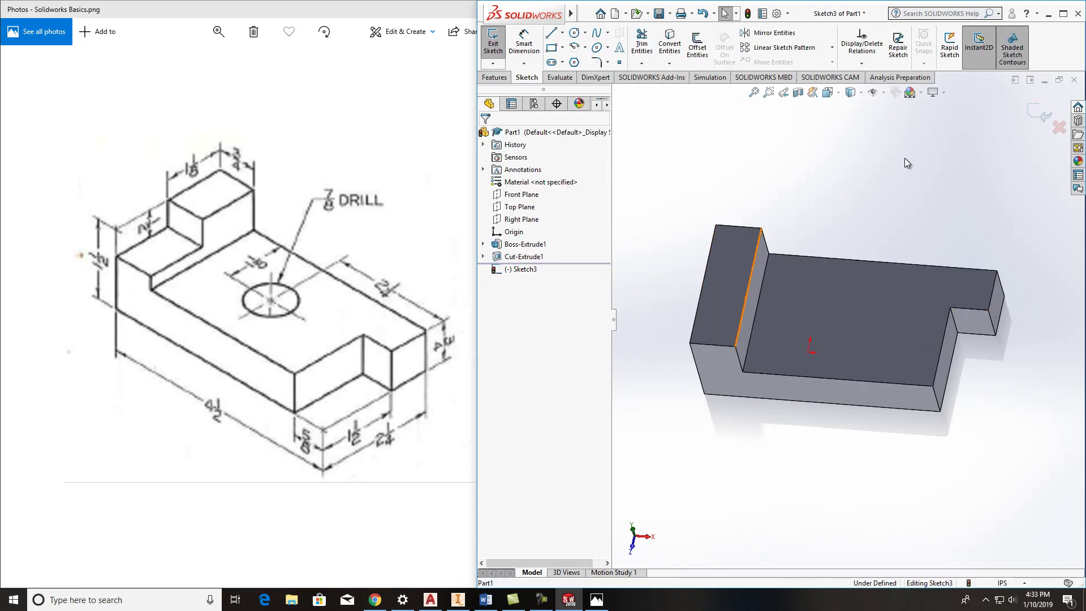
{"action": "left_click", "coordinate": [839, 93]}
{"action": "left_click", "coordinate": [787, 314]}
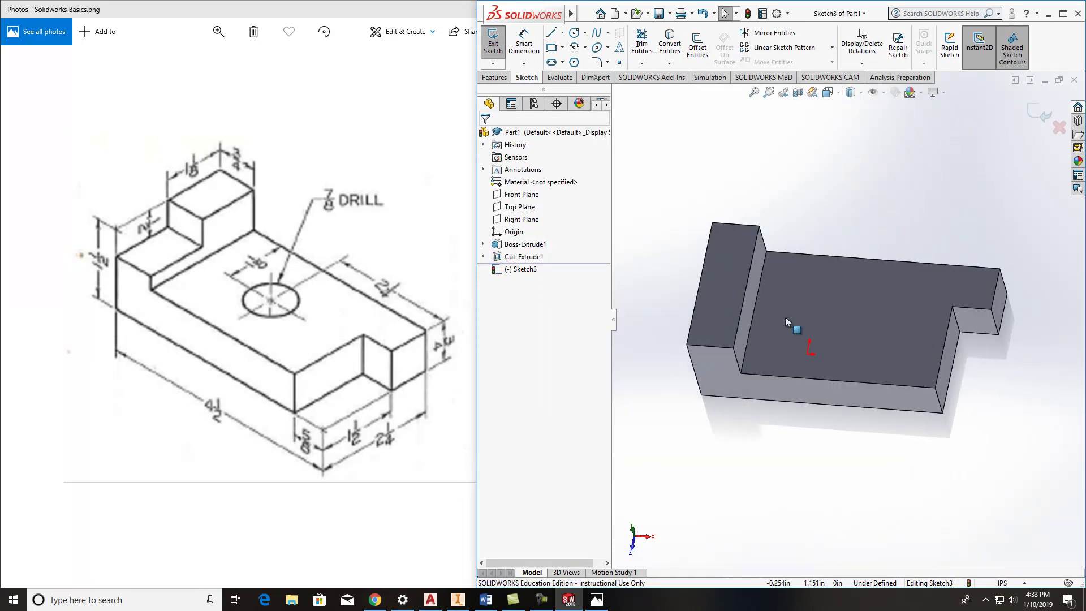
- Draw a rectangle over the raised block's end, dimensioned 1.125 in from the part edge
{"action": "left_click", "coordinate": [552, 48]}
{"action": "left_click_drag", "start_coordinate": [647, 294], "coordinate": [768, 464]}
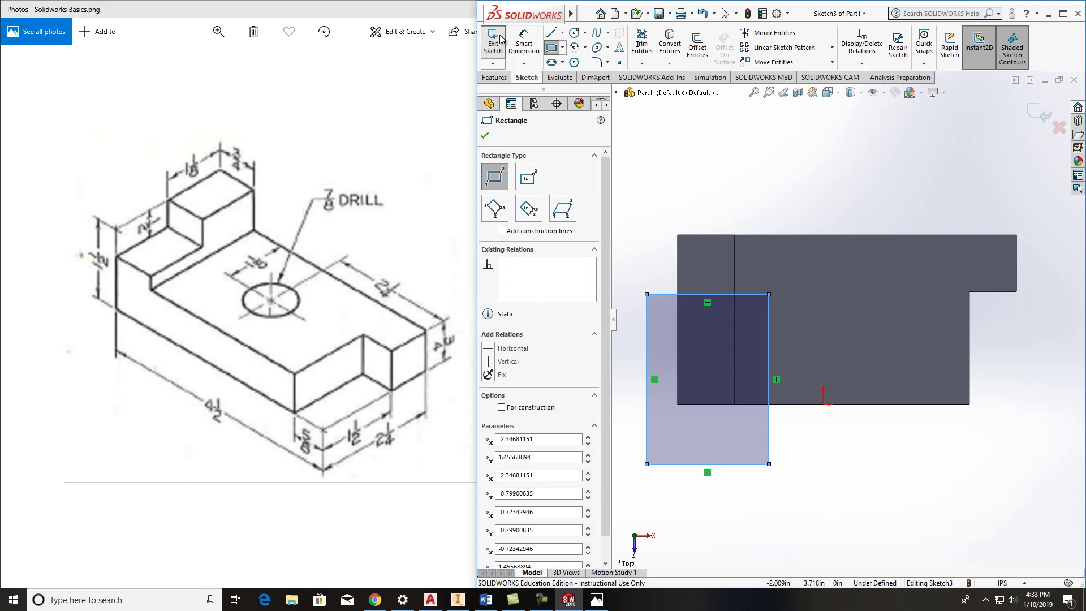
{"action": "left_click", "coordinate": [524, 43]}
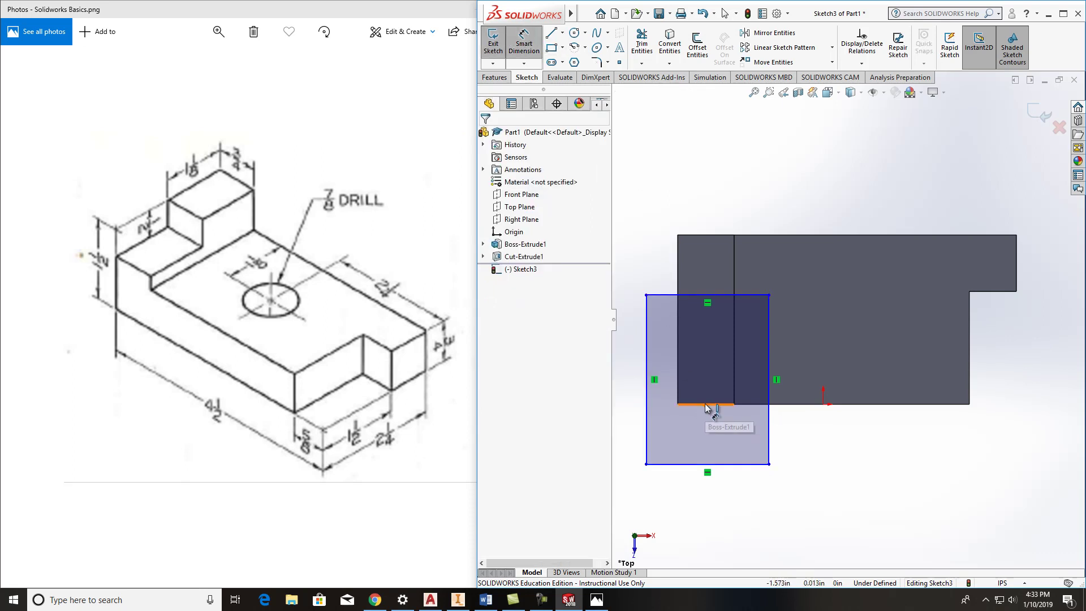
{"action": "left_click", "coordinate": [716, 300]}
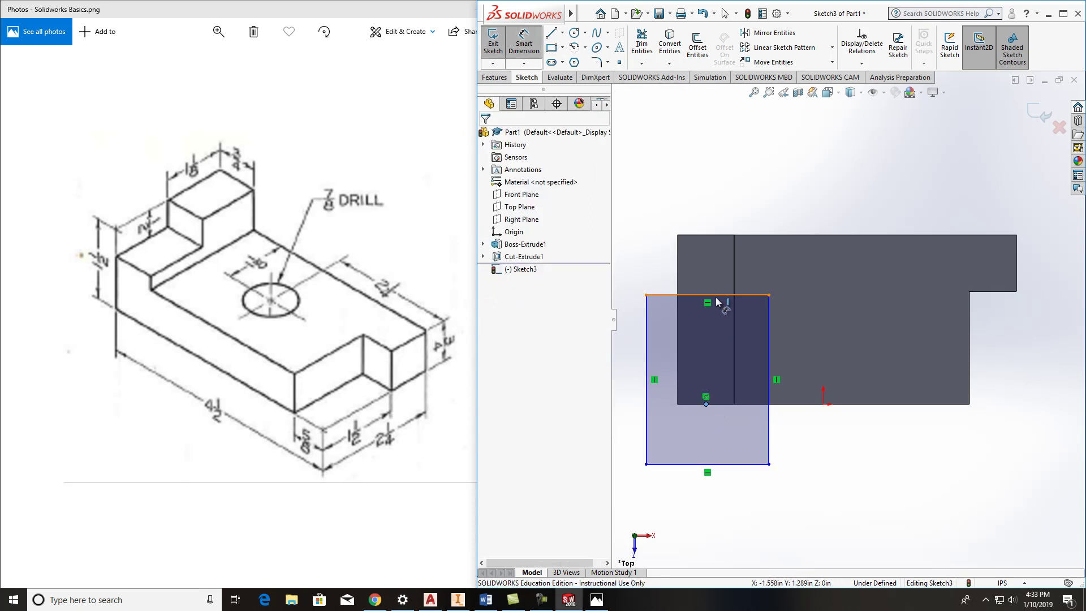
{"action": "left_click", "coordinate": [696, 404]}
{"action": "left_click", "coordinate": [630, 344]}
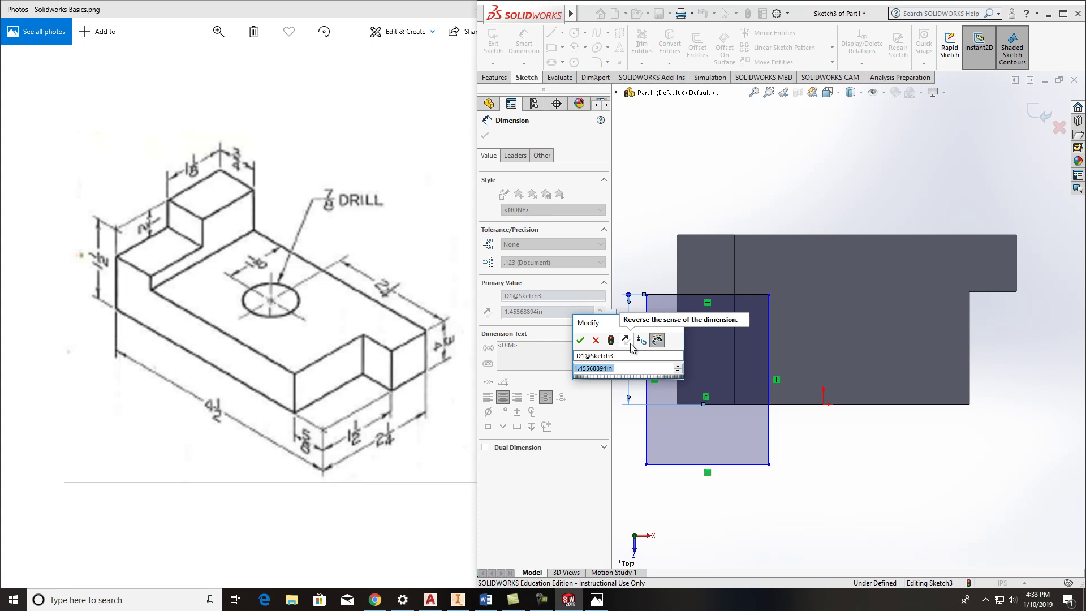
{"action": "type", "text": "1."}
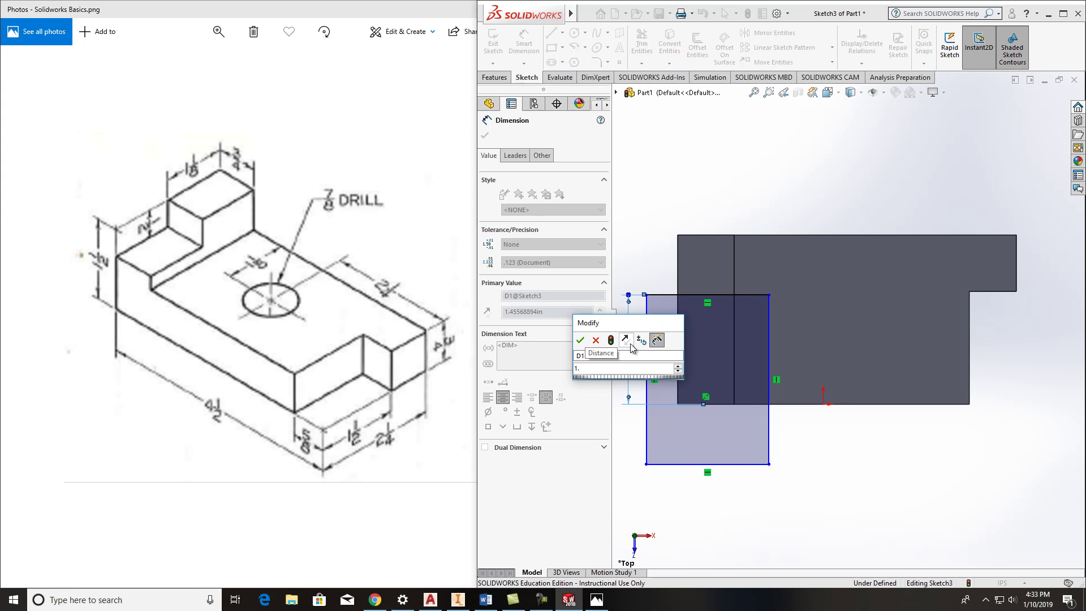
{"action": "type", "text": "125"}
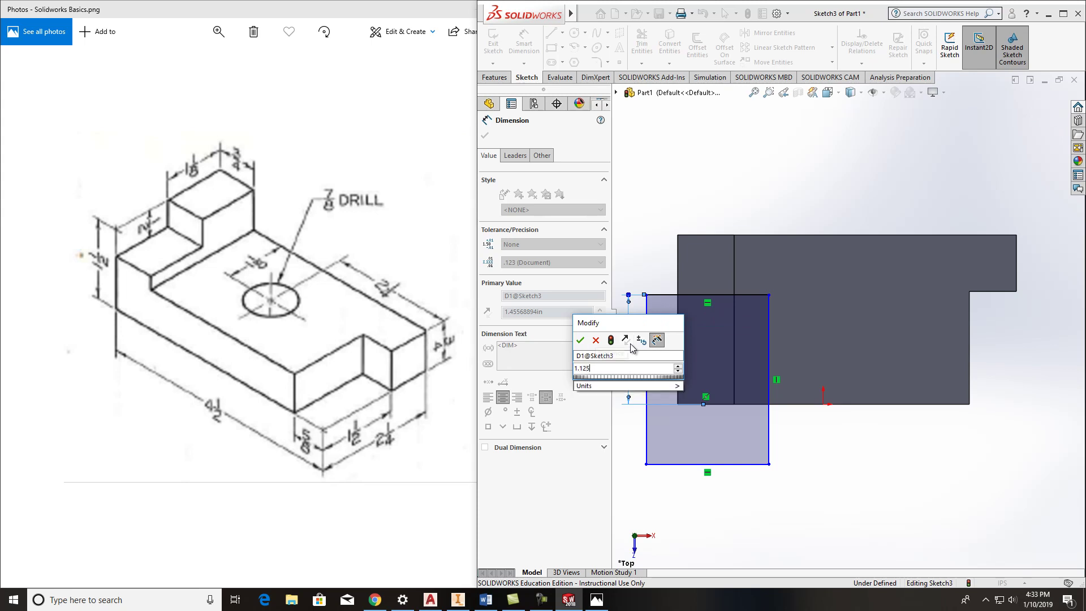
{"action": "key", "text": "Return"}
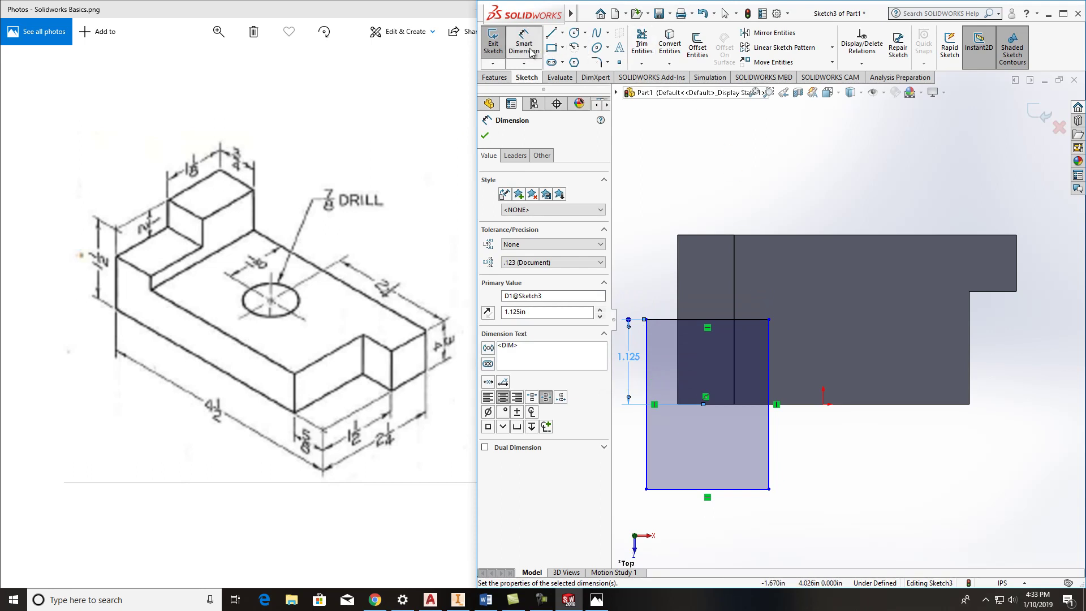
- Exit Sketch3 and cut-extrude its rectangle Blind 1/2 in deep
{"action": "left_click", "coordinate": [493, 44]}
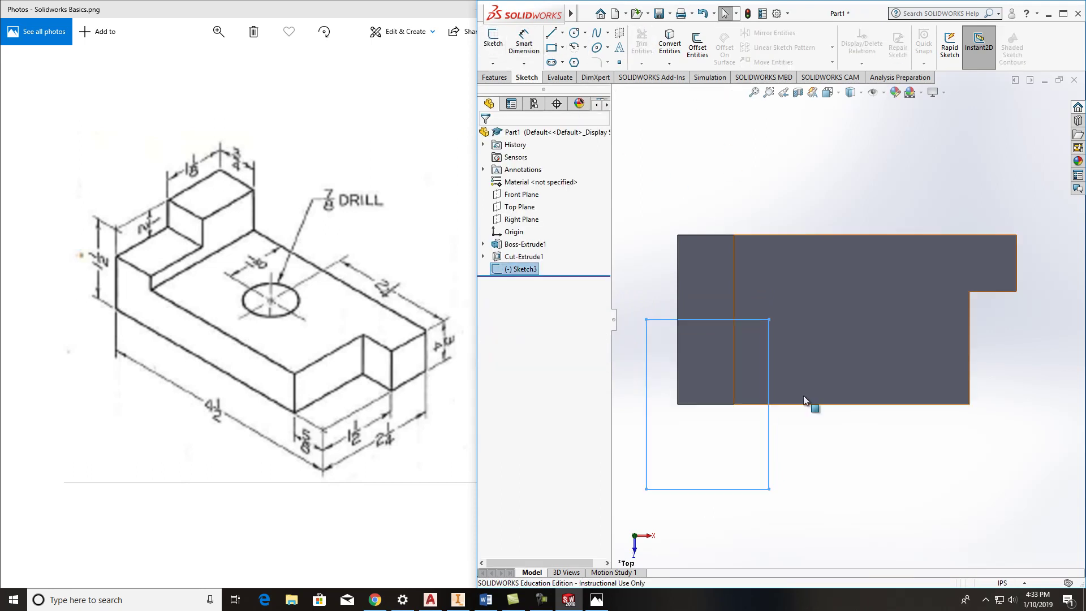
{"action": "middle_click_drag", "start_coordinate": [685, 205], "coordinate": [781, 329]}
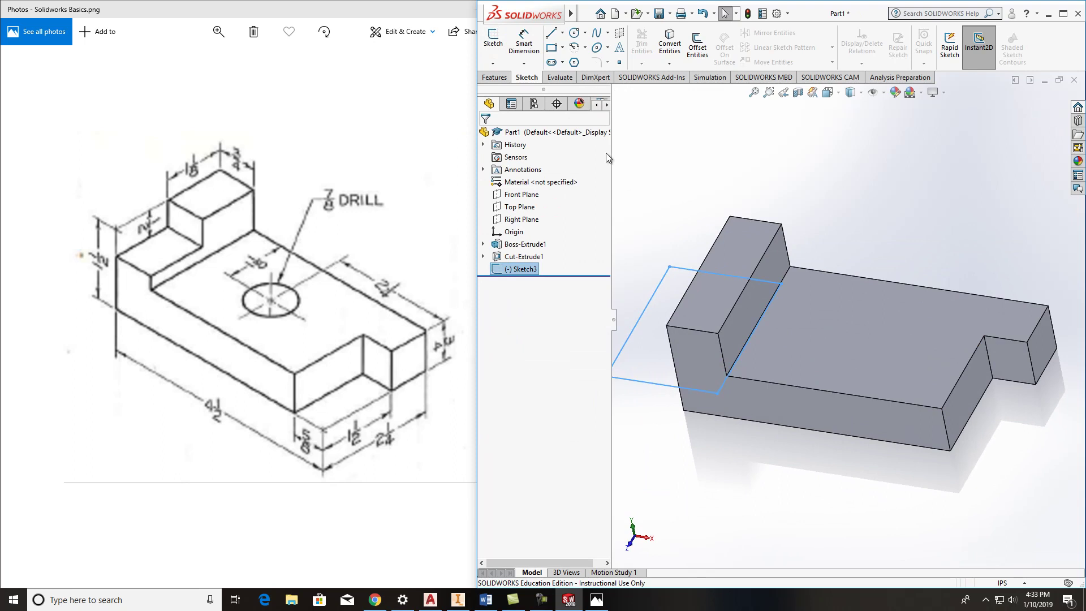
{"action": "left_click", "coordinate": [496, 77]}
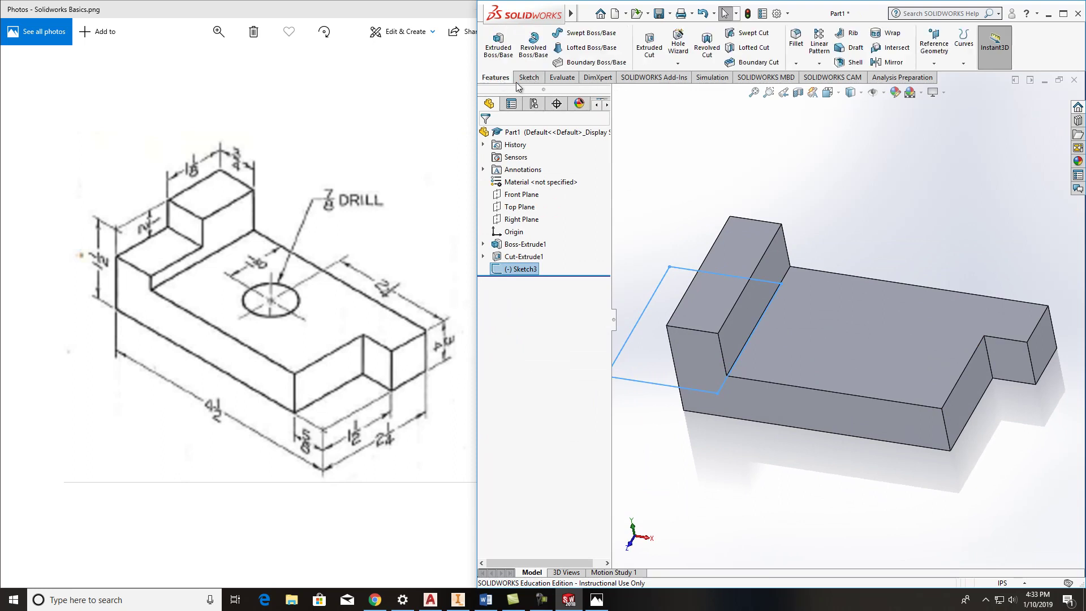
{"action": "left_click", "coordinate": [650, 45]}
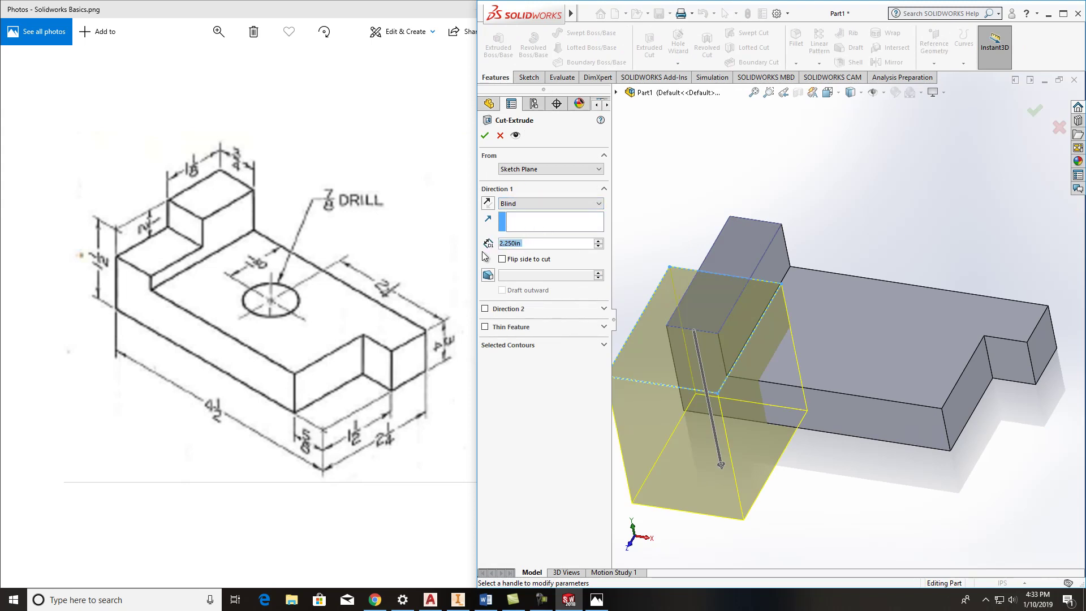
{"action": "type", "text": "1/2"}
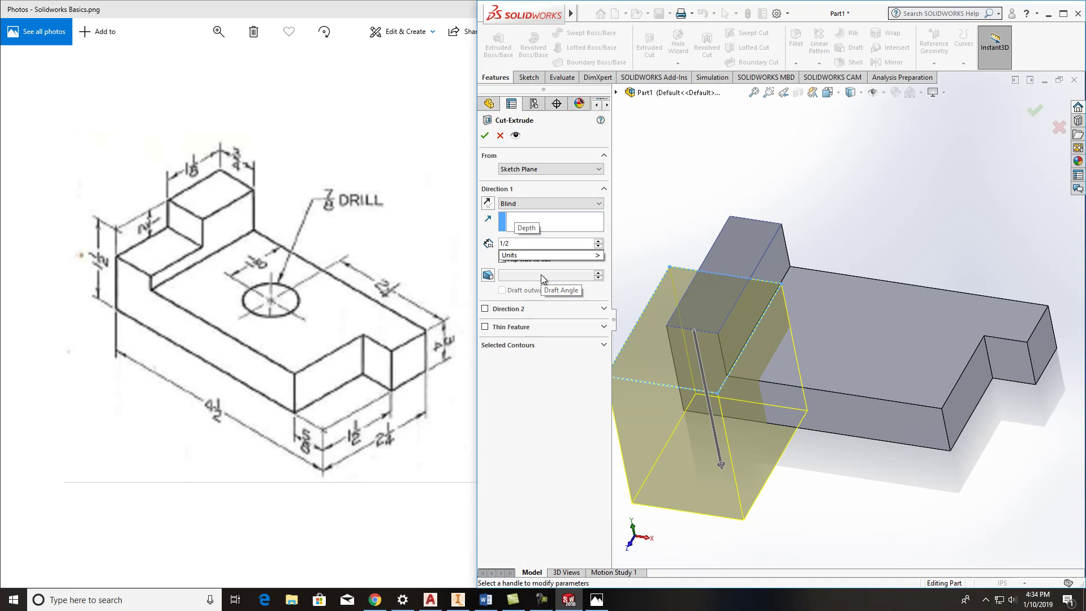
{"action": "key", "text": "Return"}
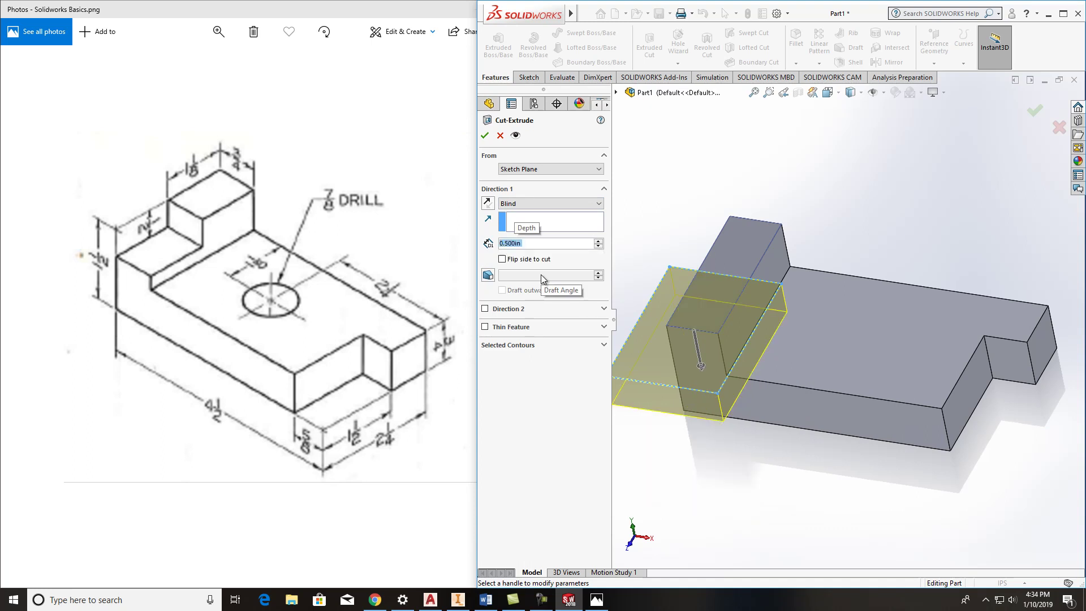
{"action": "left_click", "coordinate": [485, 136]}
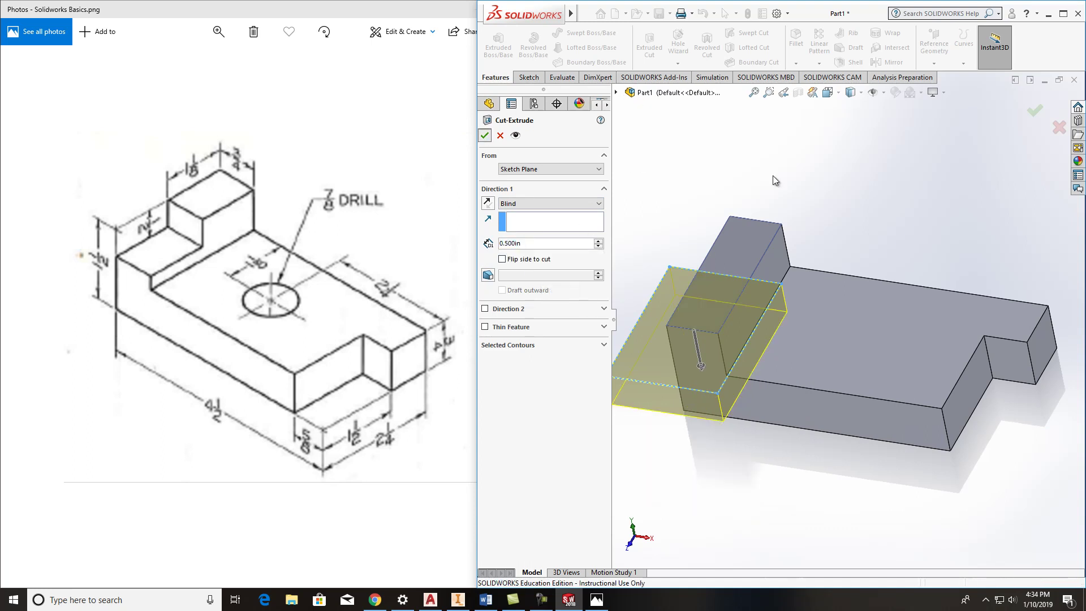
{"action": "scroll", "coordinate": [902, 375], "scroll_direction": "up", "scroll_amount": 1}
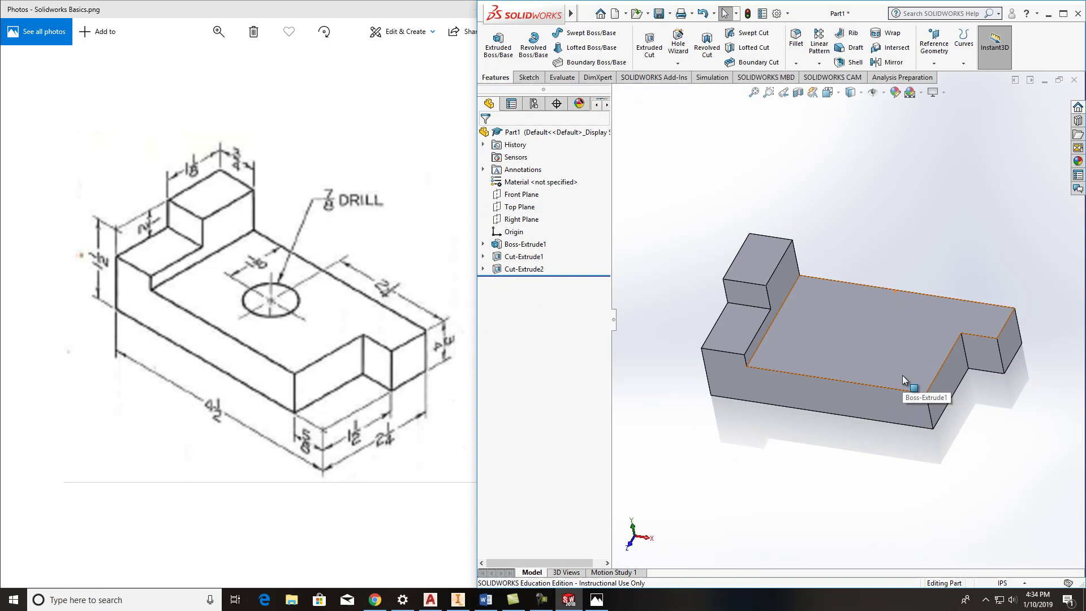
{"action": "middle_click_drag", "start_coordinate": [902, 375], "coordinate": [963, 390]}
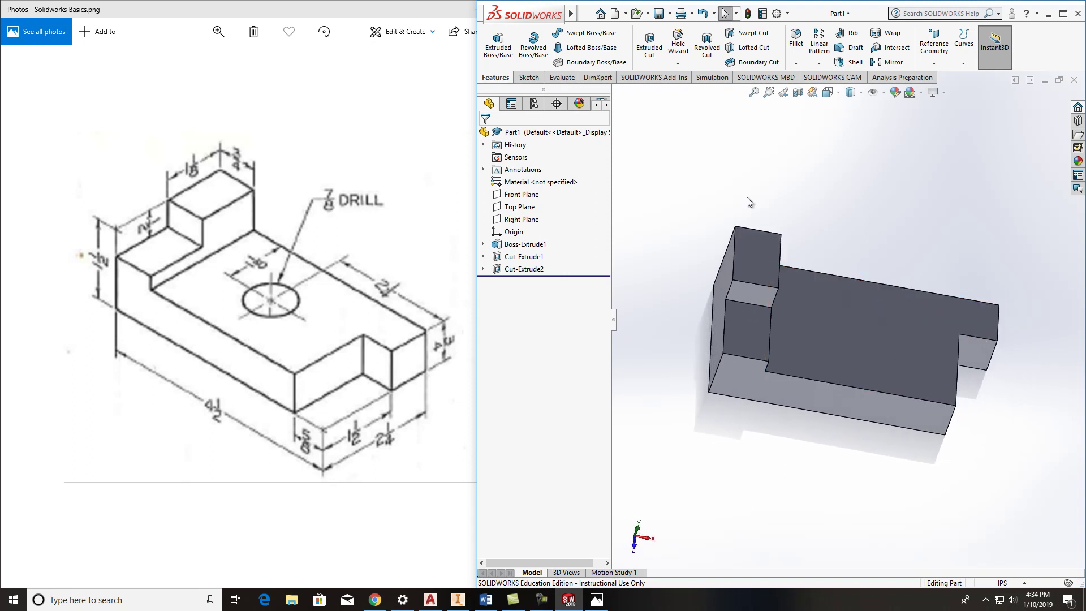
{"action": "left_click", "coordinate": [561, 77]}
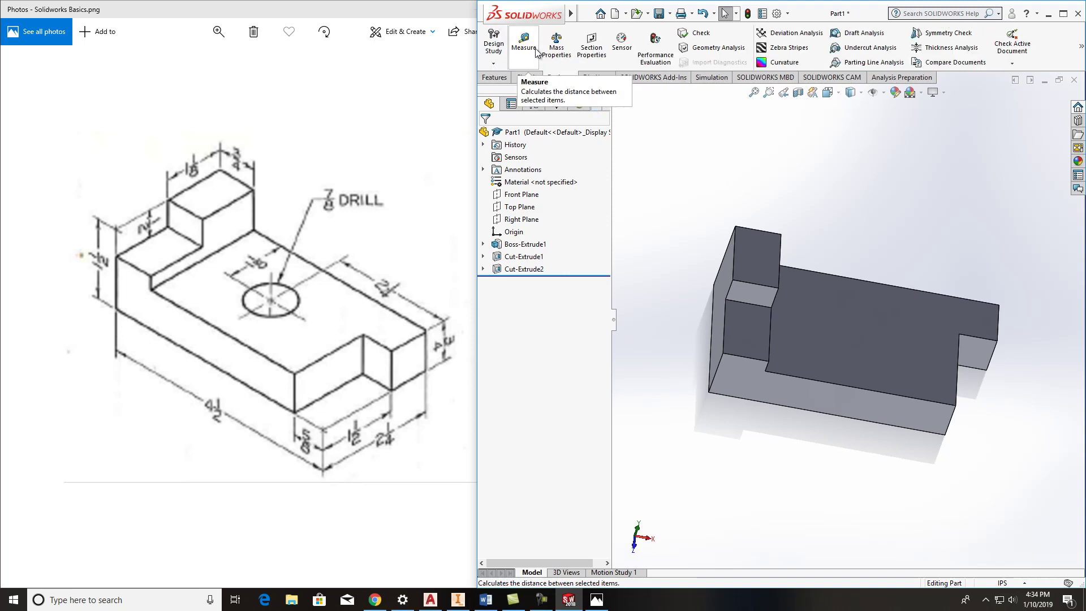
{"action": "left_click", "coordinate": [524, 42]}
{"action": "left_click", "coordinate": [726, 323]}
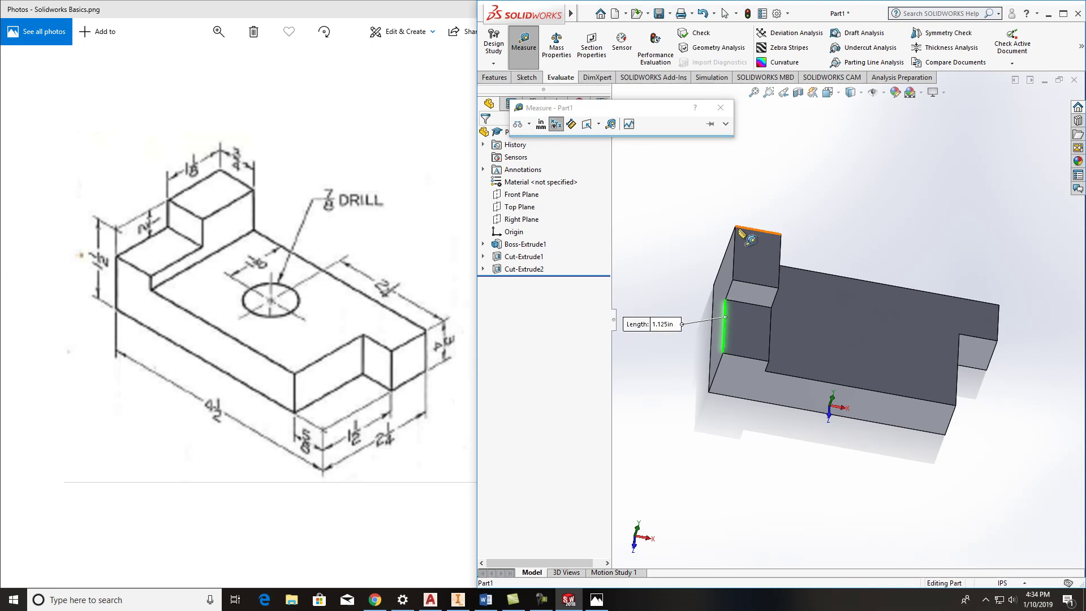
{"action": "left_click", "coordinate": [761, 285]}
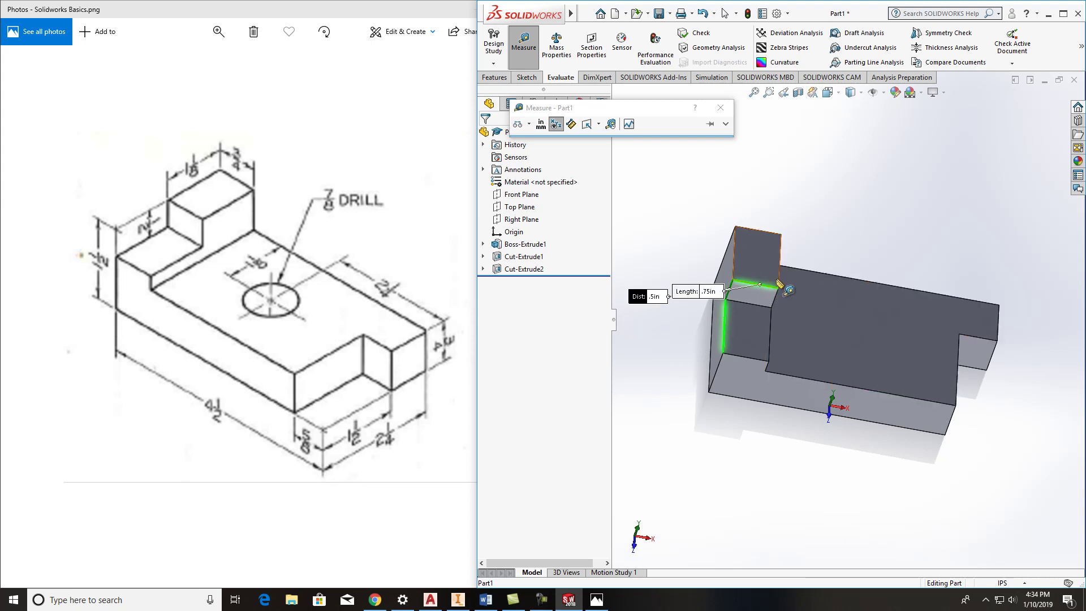
{"action": "key", "text": "Escape"}
{"action": "middle_click_drag", "start_coordinate": [830, 253], "coordinate": [813, 242]}
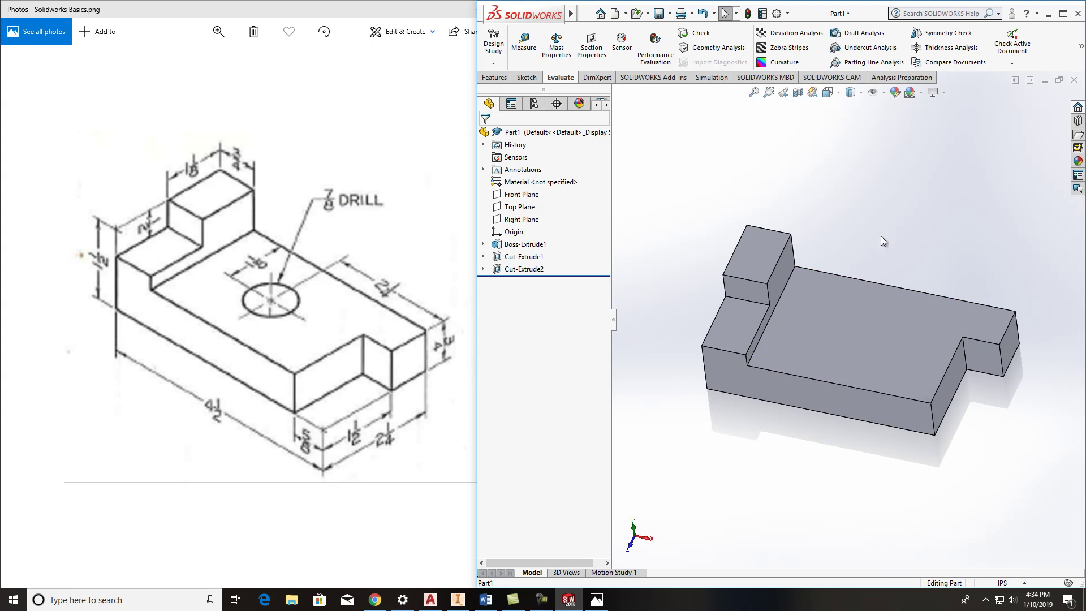
- Start a new sketch on the block's main top face and view it from the top
{"action": "left_click", "coordinate": [526, 78]}
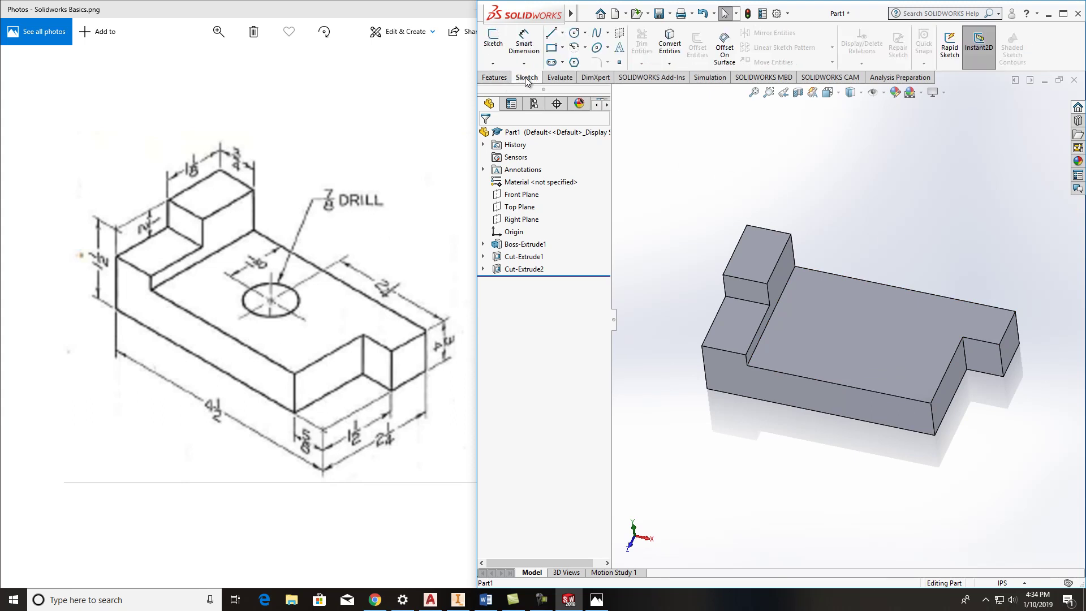
{"action": "left_click", "coordinate": [493, 45]}
{"action": "left_click", "coordinate": [892, 323]}
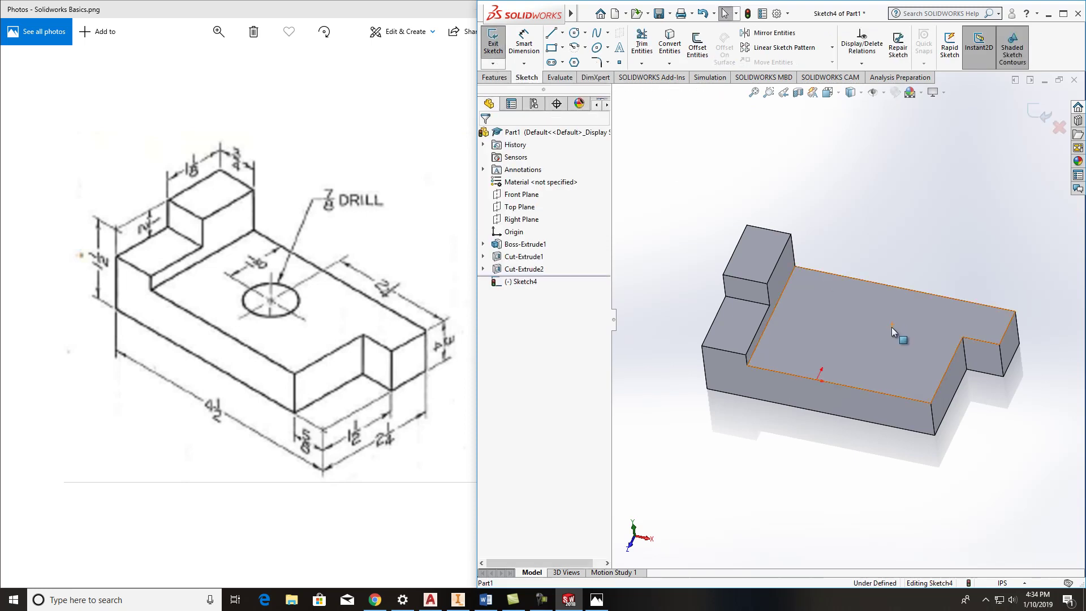
{"action": "left_click", "coordinate": [841, 91]}
{"action": "left_click", "coordinate": [799, 291]}
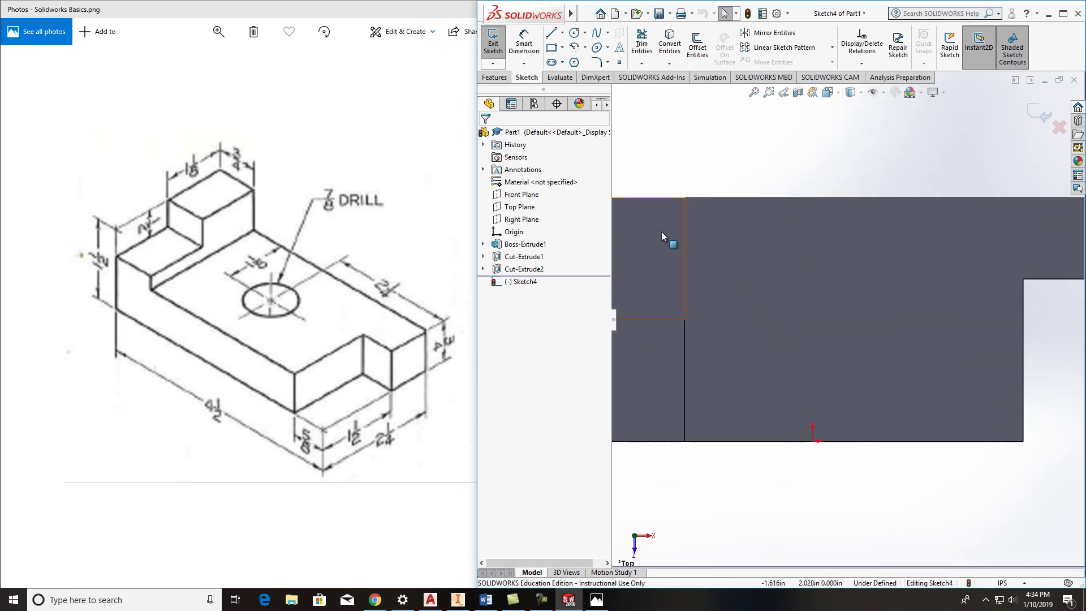
- Draw the hole circle on the top face and set its radius to 7/8/2 (0.4375 in)
{"action": "left_click", "coordinate": [574, 32]}
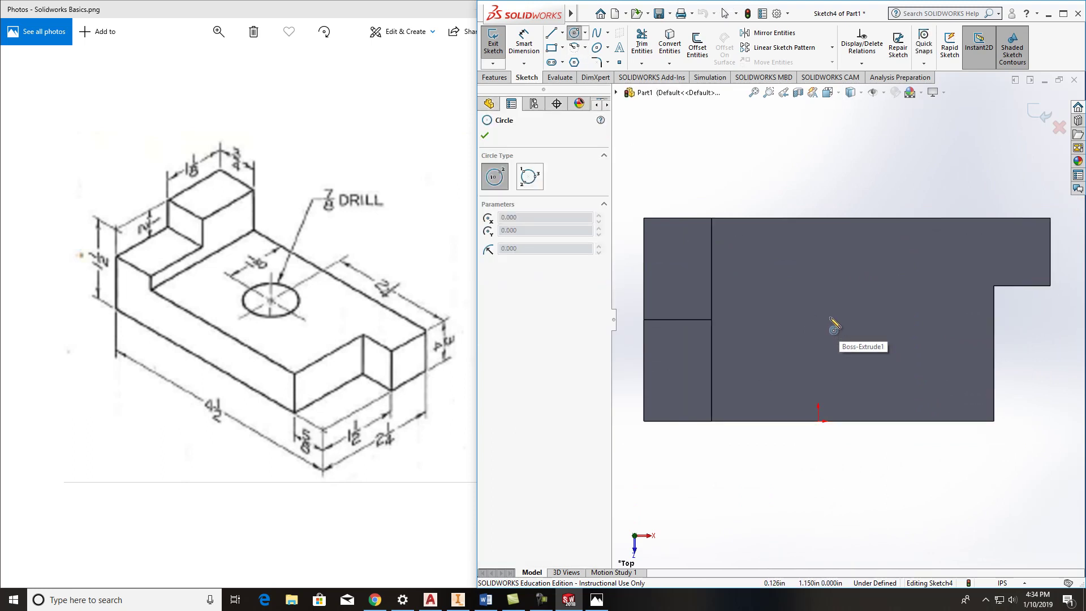
{"action": "left_click", "coordinate": [837, 324]}
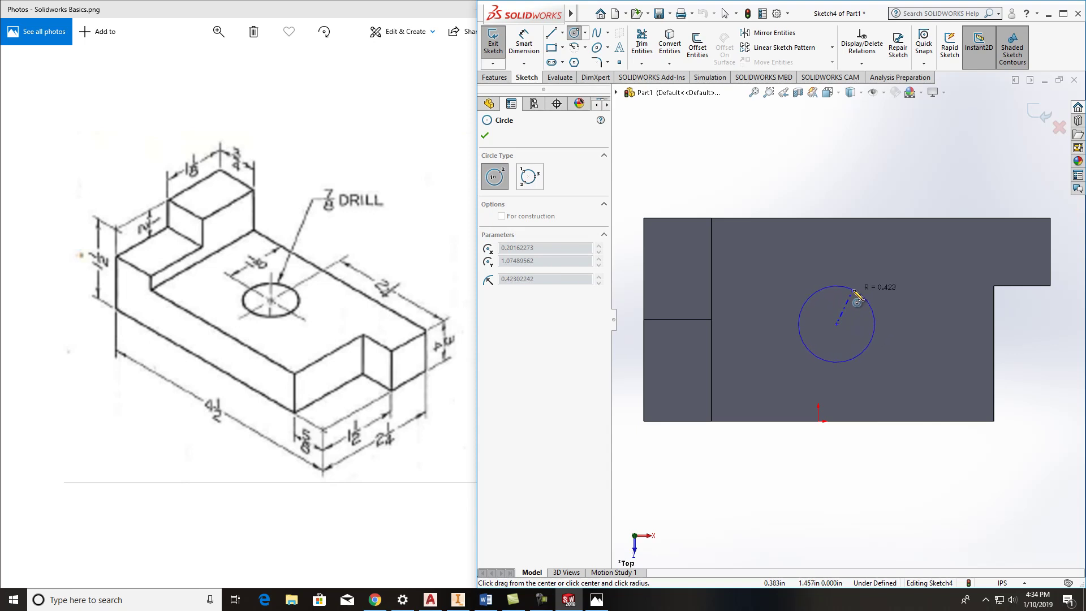
{"action": "left_click", "coordinate": [853, 296]}
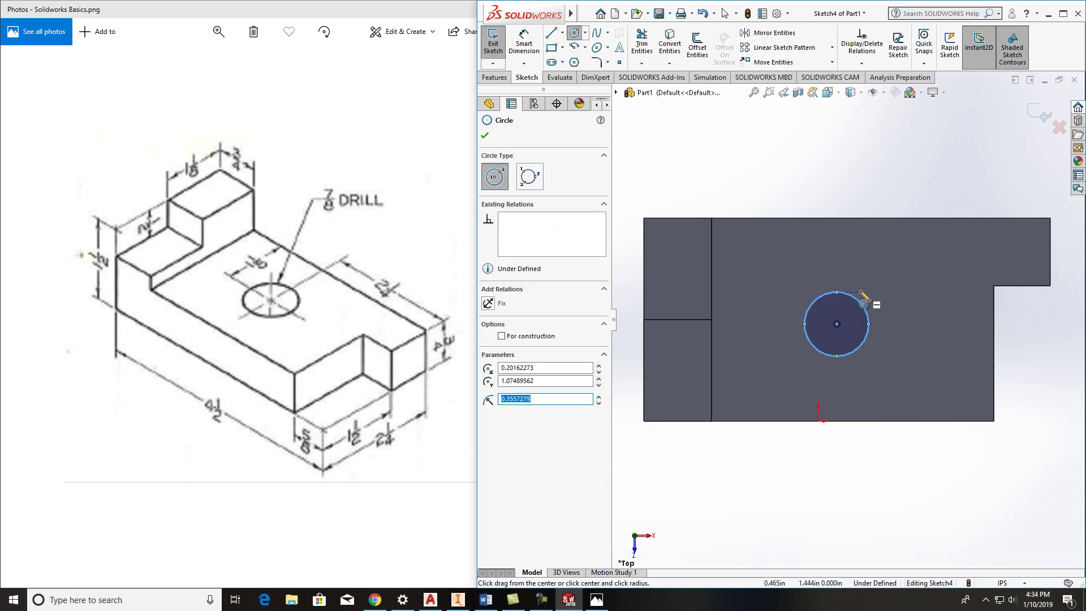
{"action": "key", "text": "Escape"}
{"action": "left_click", "coordinate": [837, 303]}
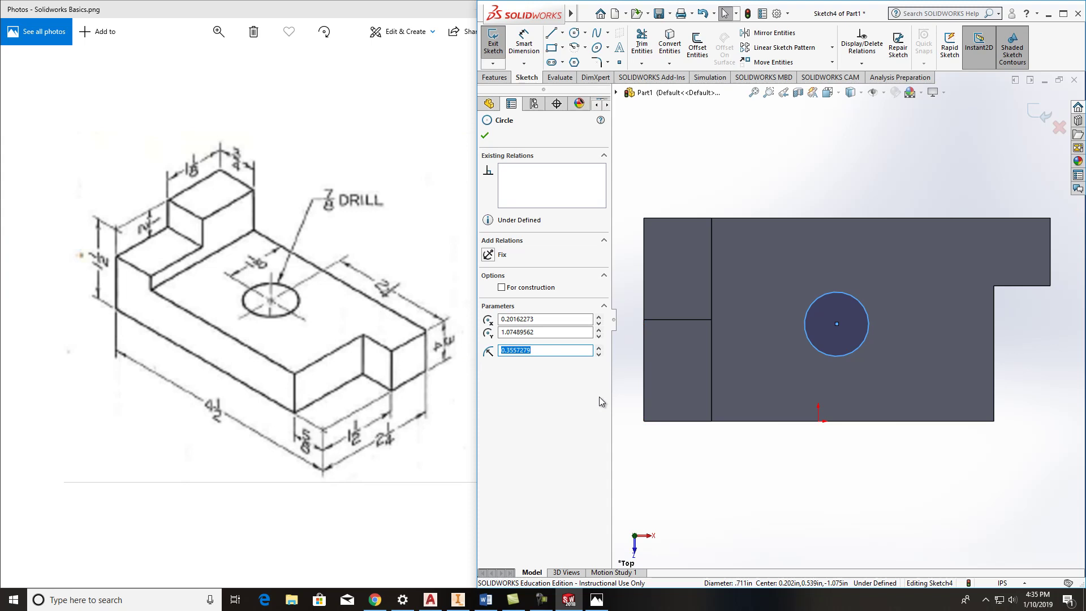
{"action": "type", "text": "7/8/2"}
{"action": "key", "text": "Return"}
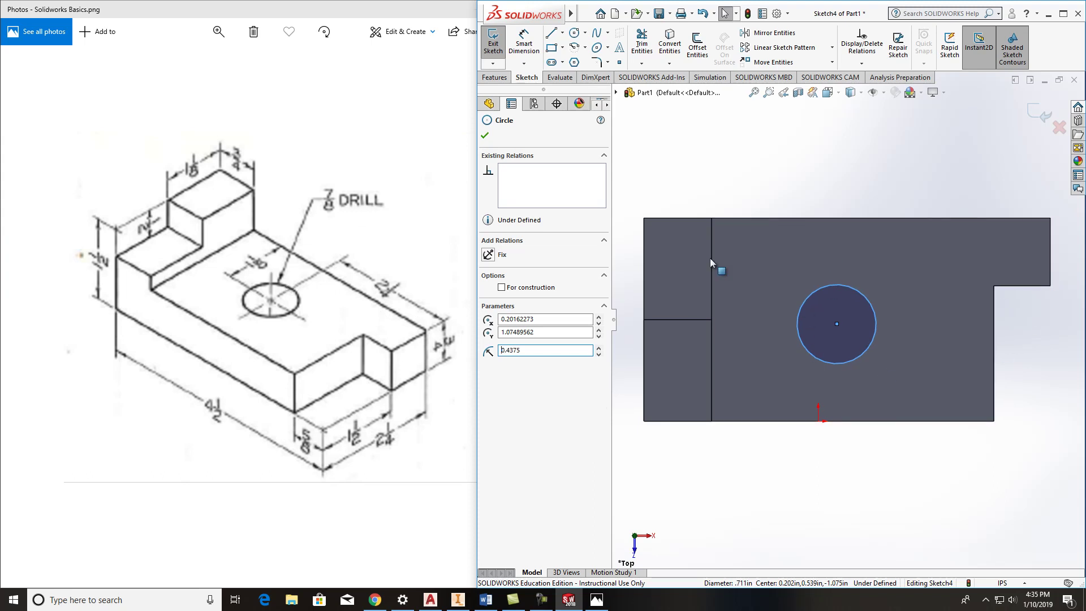
{"action": "mouse_move", "coordinate": [751, 398]}
{"action": "middle_mouse_down"}
{"action": "mouse_move", "coordinate": [841, 324]}
{"action": "mouse_move", "coordinate": [928, 192]}
{"action": "middle_mouse_up"}
{"action": "key", "text": "Escape"}
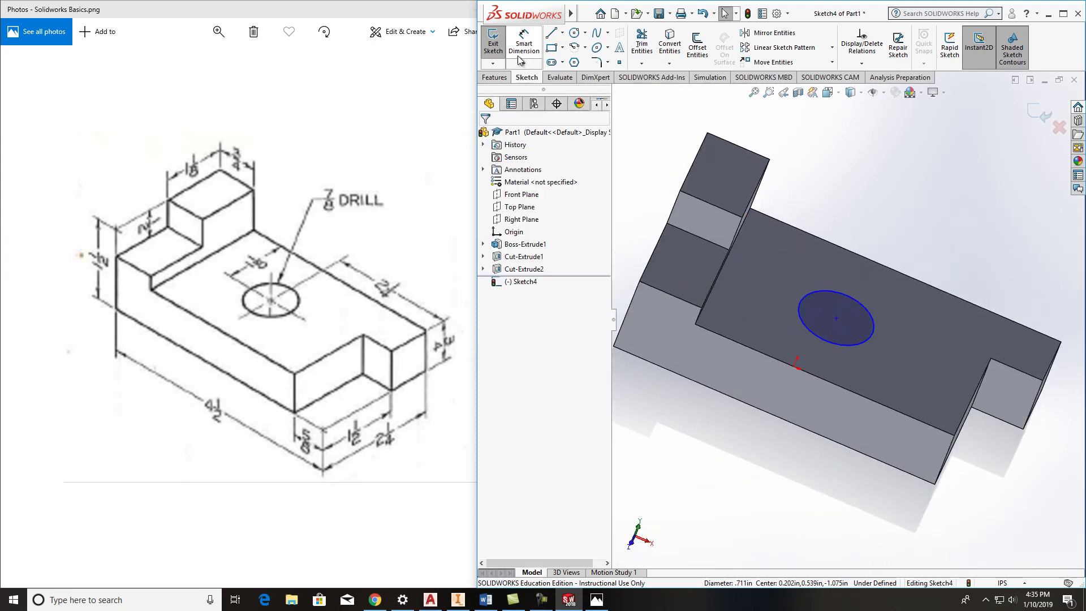
- Smart-dimension the hole circle with a Ø.875 diameter placed above the part
{"action": "left_click", "coordinate": [521, 50]}
{"action": "left_click", "coordinate": [844, 291]}
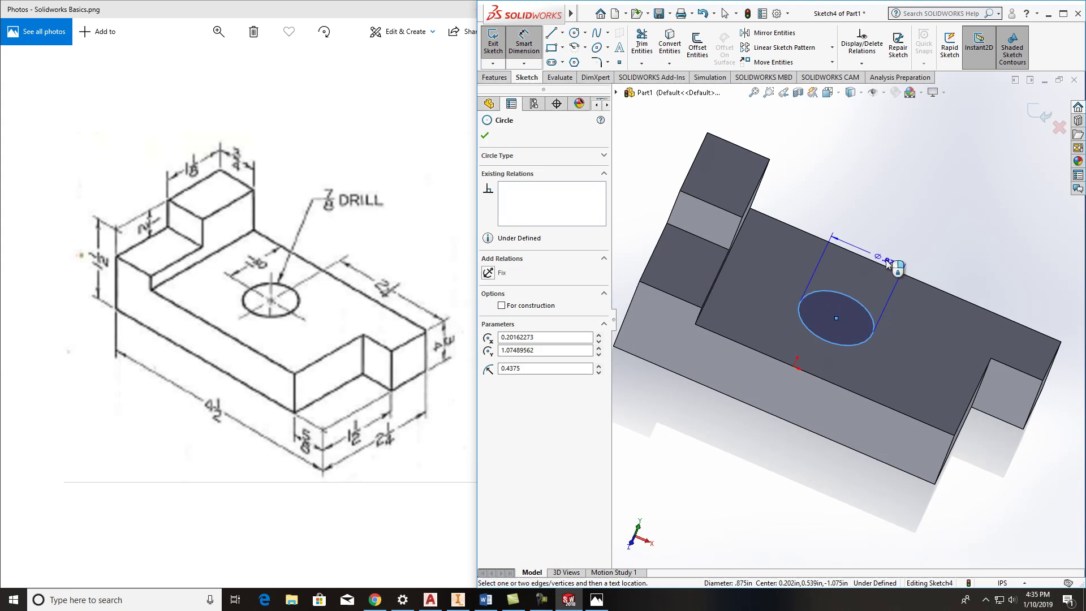
{"action": "left_click", "coordinate": [908, 236]}
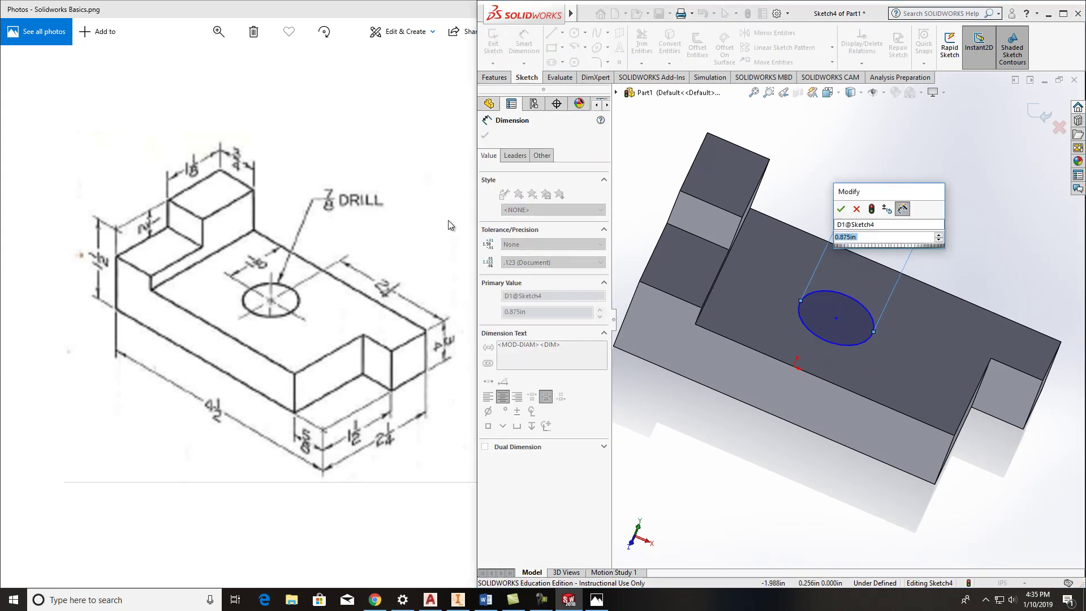
{"action": "left_click", "coordinate": [857, 210]}
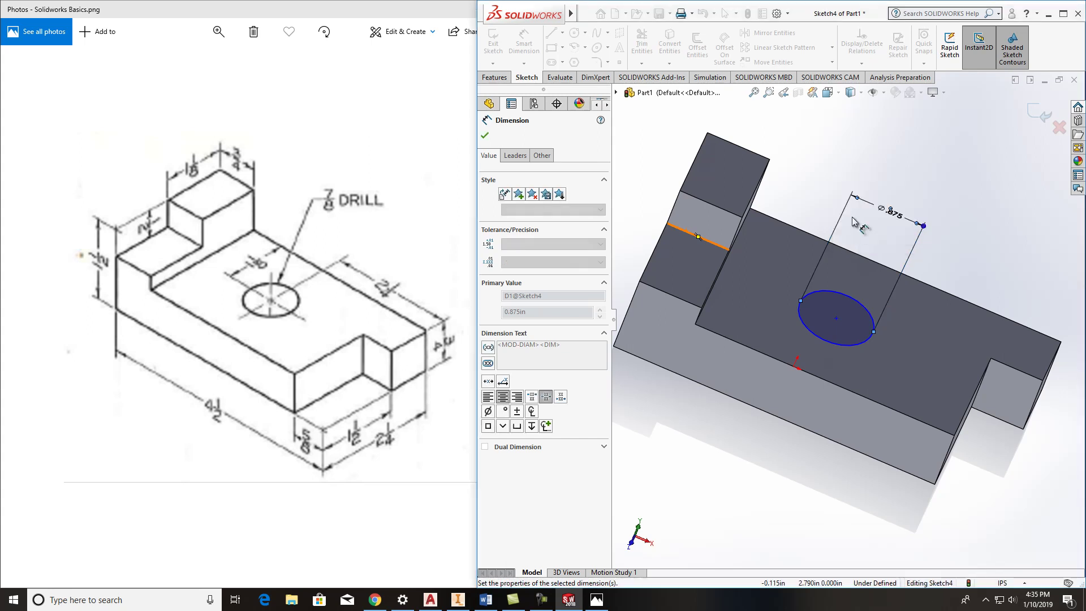
{"action": "key", "text": "Escape"}
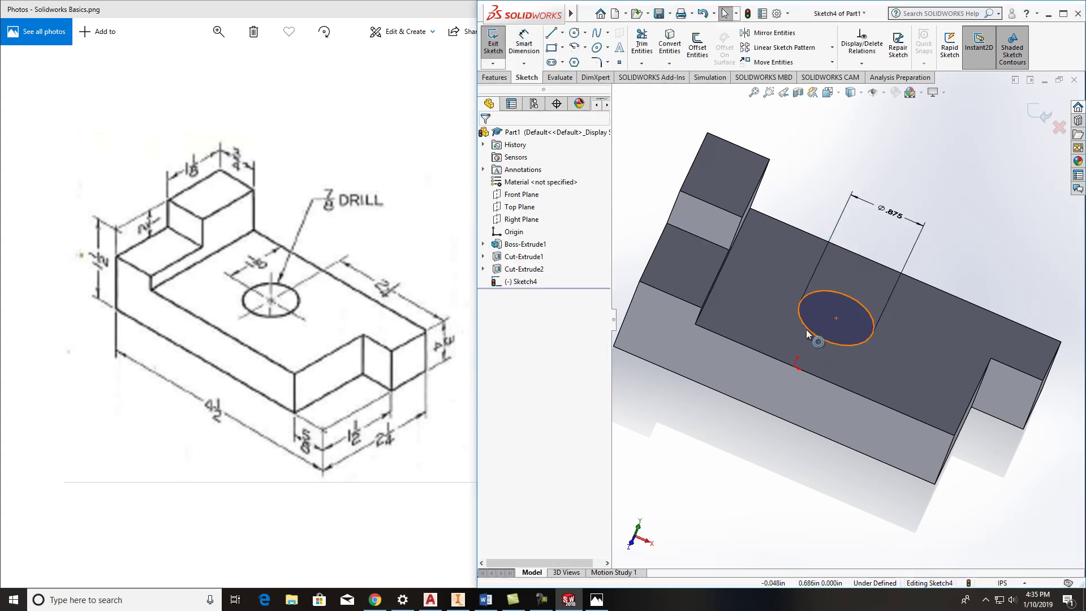
{"action": "left_click", "coordinate": [814, 338]}
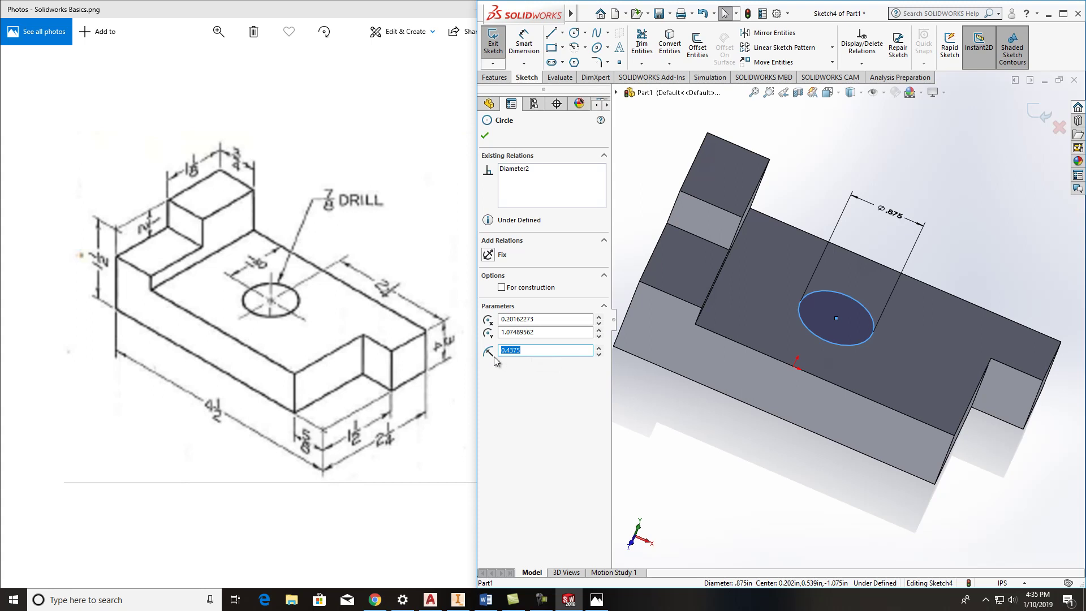
{"action": "key", "text": "Escape"}
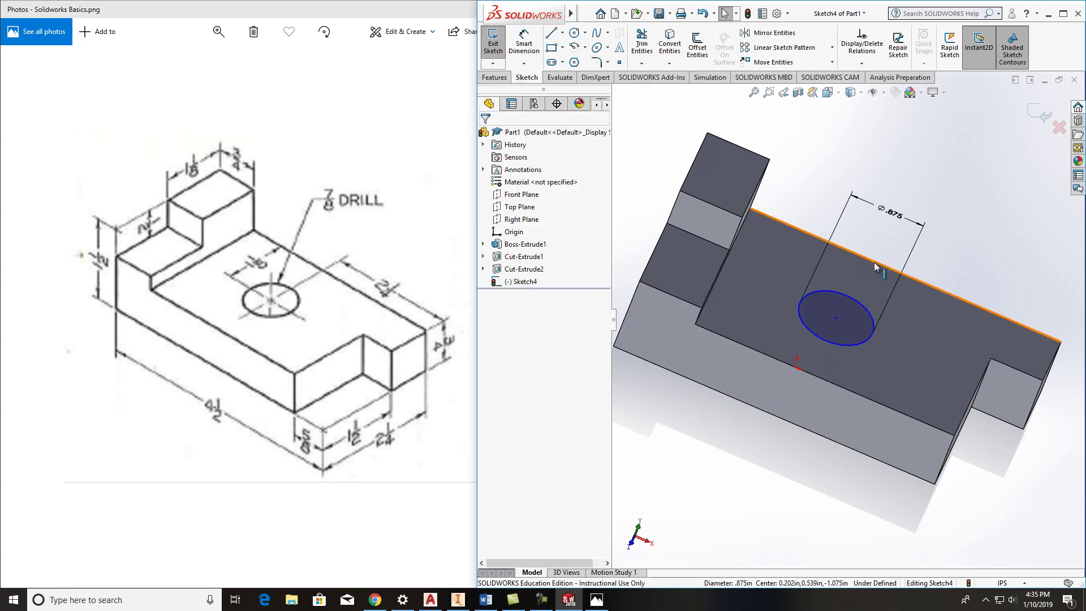
{"action": "middle_click_drag", "start_coordinate": [846, 297], "coordinate": [859, 230]}
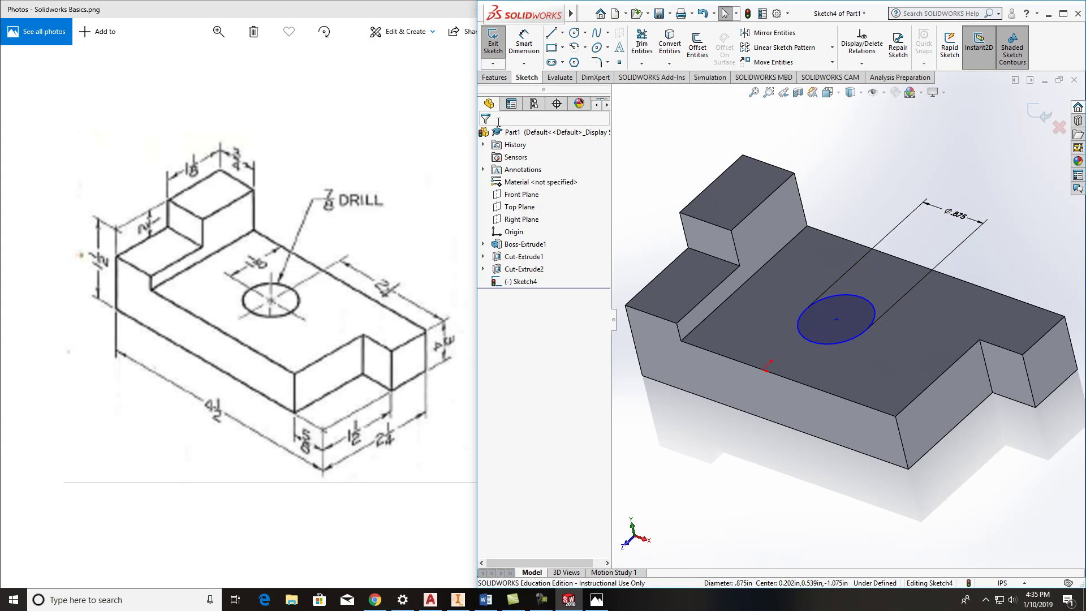
- Reopen Sketch4 for editing and view the part from the top
{"action": "left_click", "coordinate": [493, 50]}
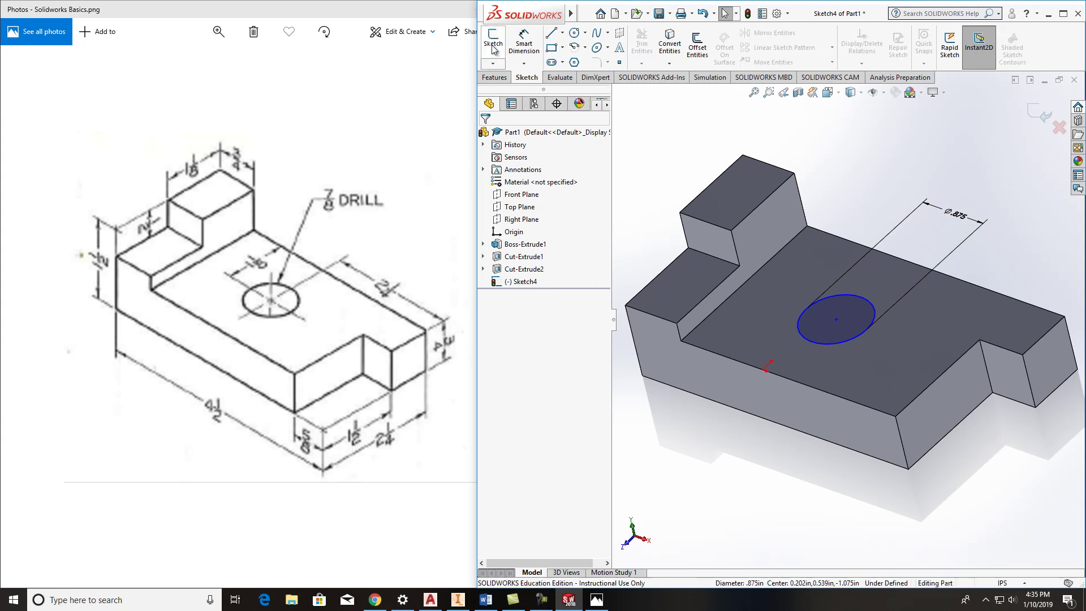
{"action": "left_click", "coordinate": [908, 251]}
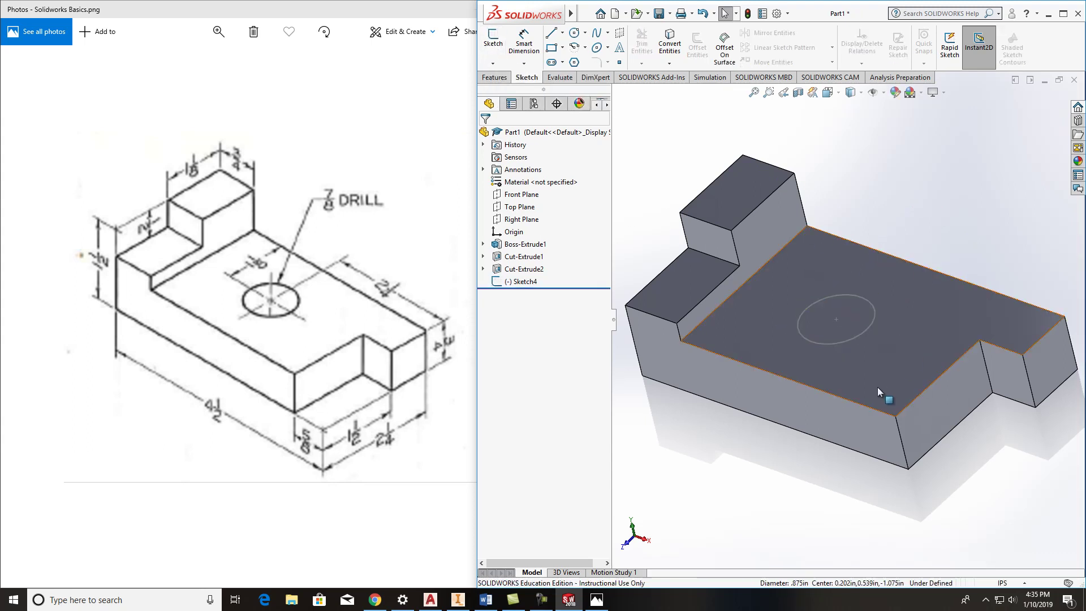
{"action": "middle_click_drag", "start_coordinate": [885, 396], "coordinate": [892, 372]}
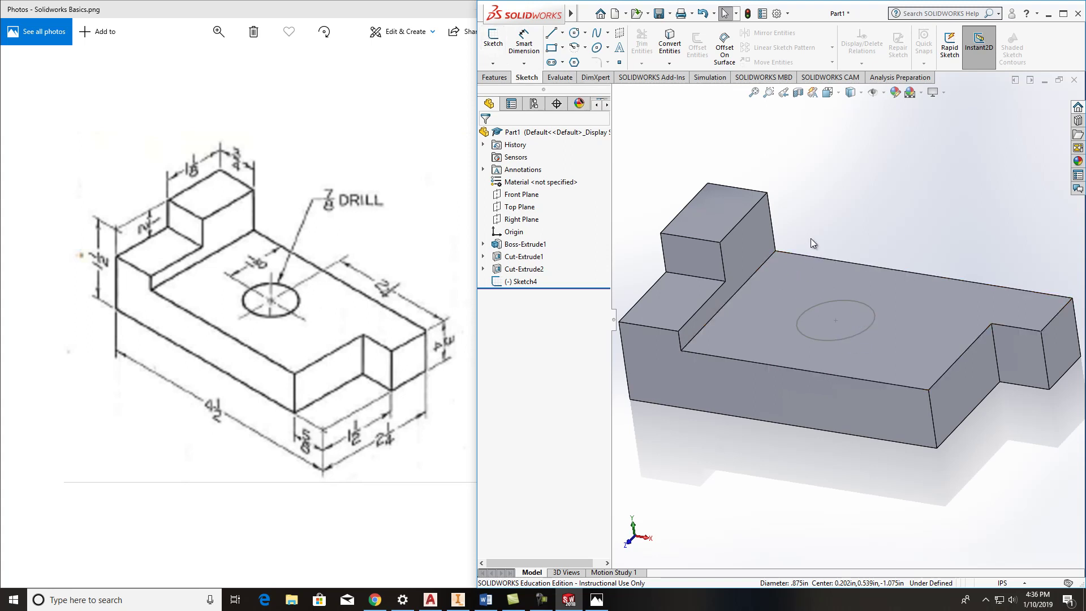
{"action": "right_click", "coordinate": [523, 283]}
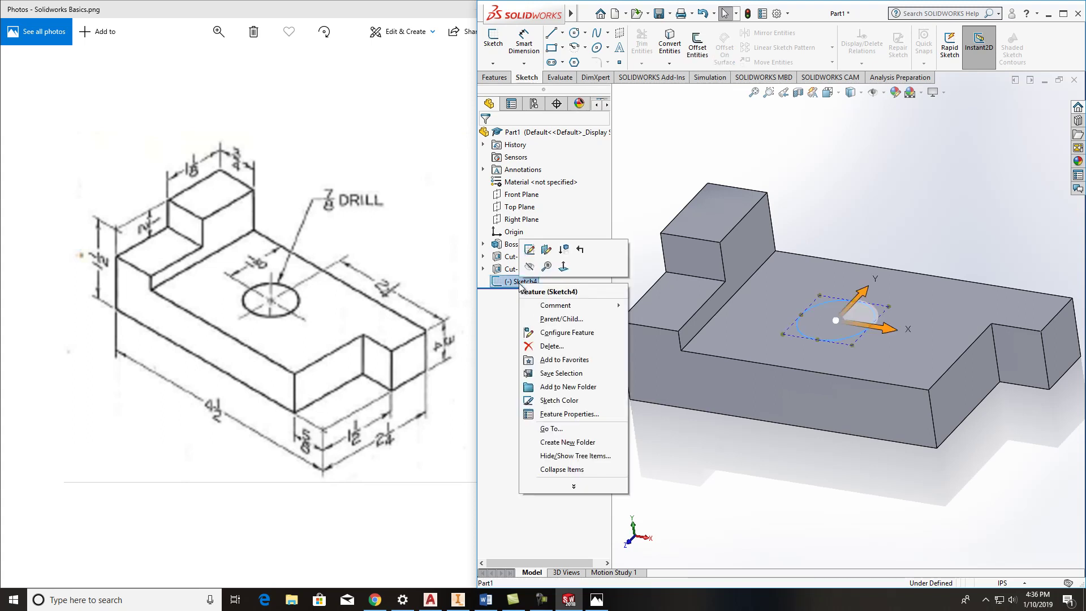
{"action": "left_click", "coordinate": [530, 250]}
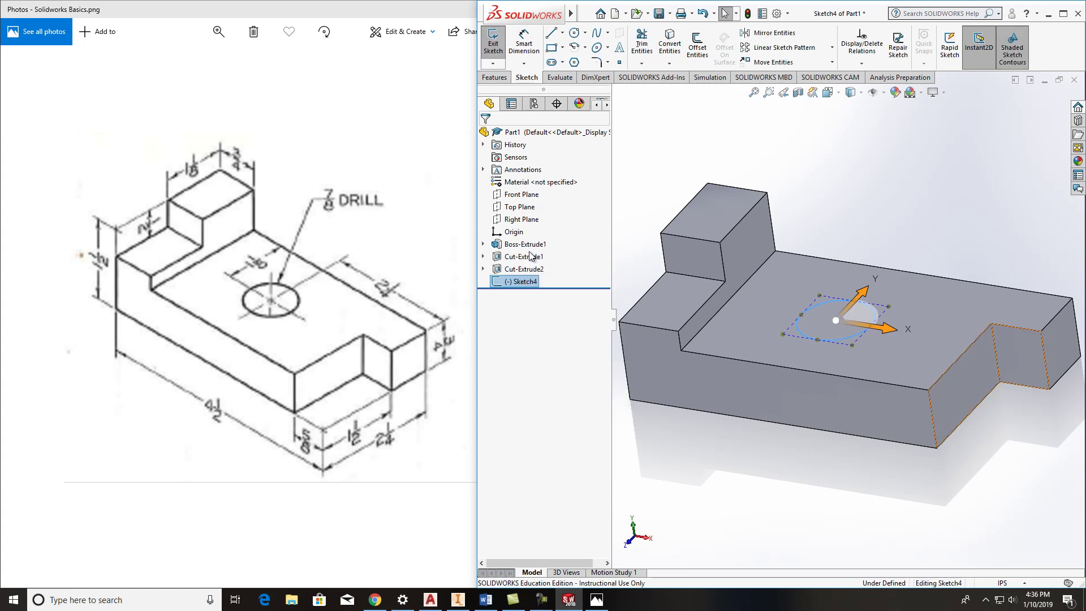
{"action": "left_click", "coordinate": [835, 96]}
{"action": "left_click", "coordinate": [749, 299]}
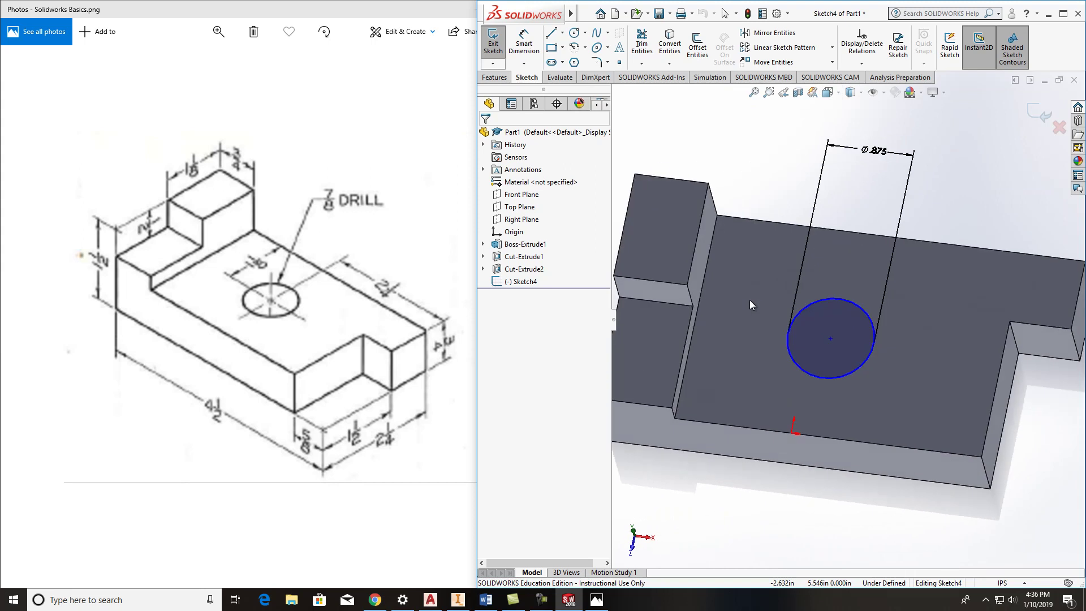
- Dimension the hole circle 1.125 in from the part's bottom edge
{"action": "left_click", "coordinate": [523, 45]}
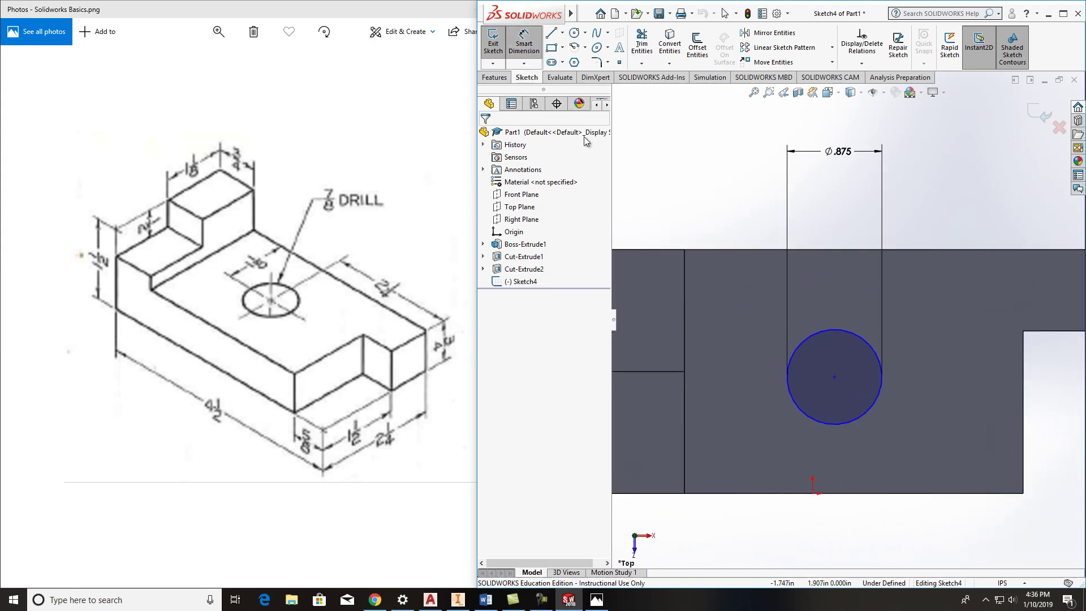
{"action": "left_click", "coordinate": [864, 493]}
{"action": "left_click", "coordinate": [863, 414]}
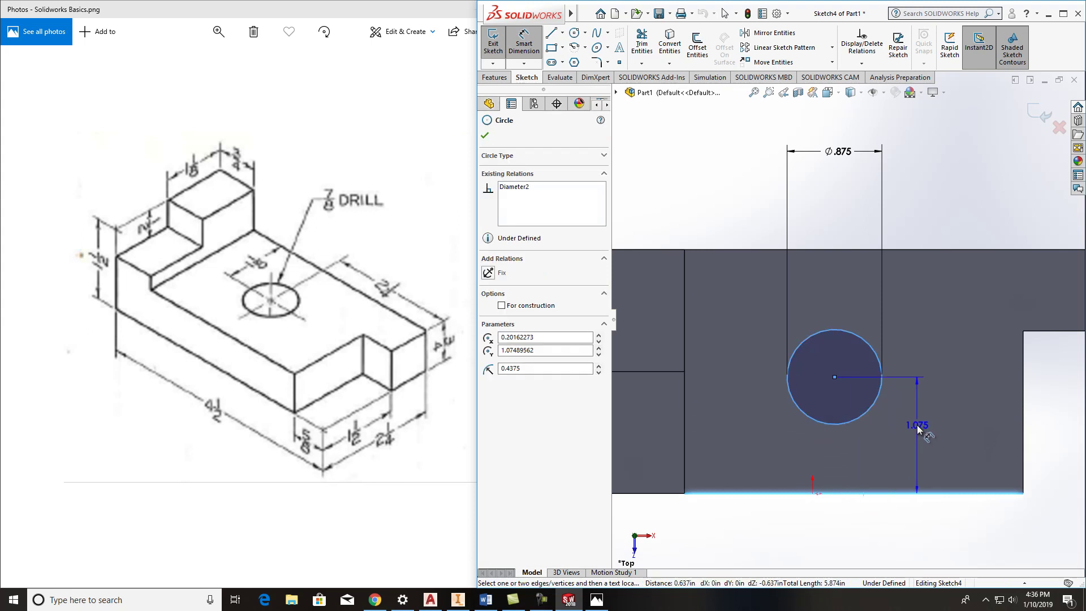
{"action": "left_click", "coordinate": [917, 426]}
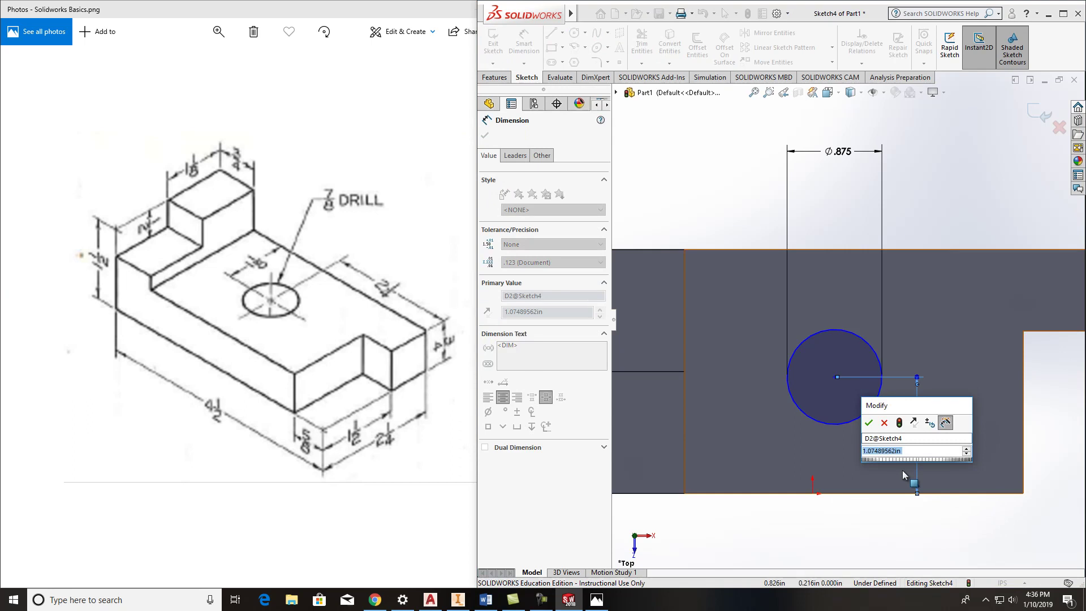
{"action": "type", "text": "1.125"}
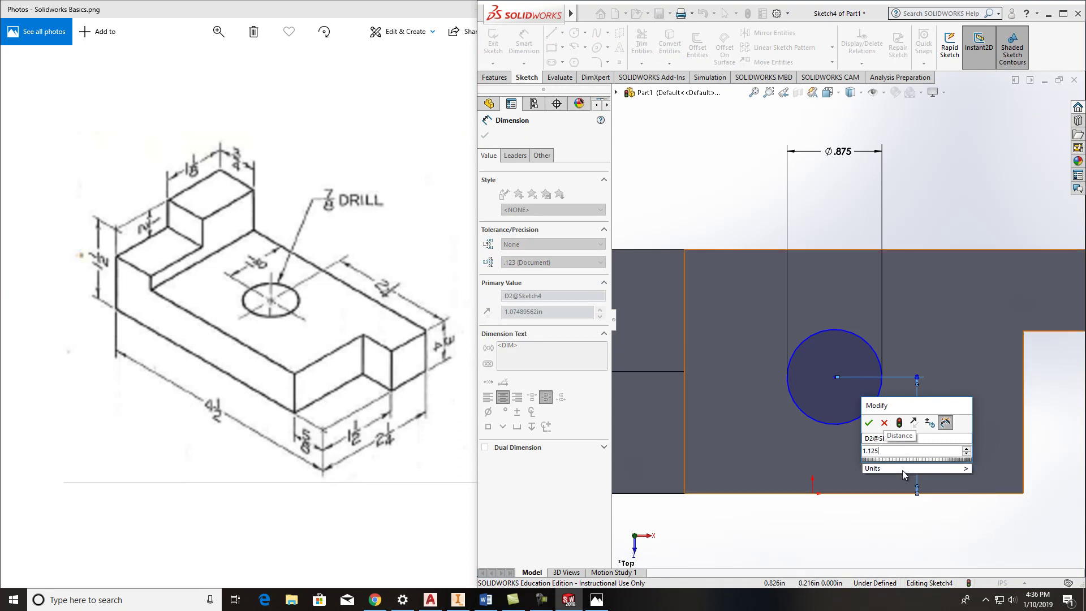
{"action": "key", "text": "Return"}
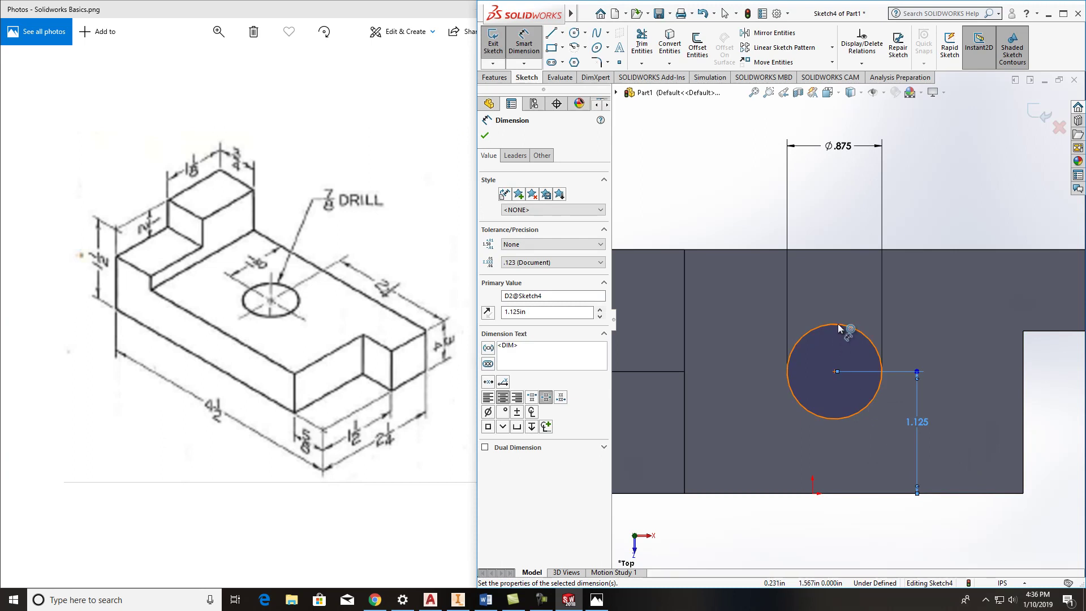
- Dimension the hole circle 2.25 in from the right edge and exit the sketch
{"action": "key", "text": "f"}
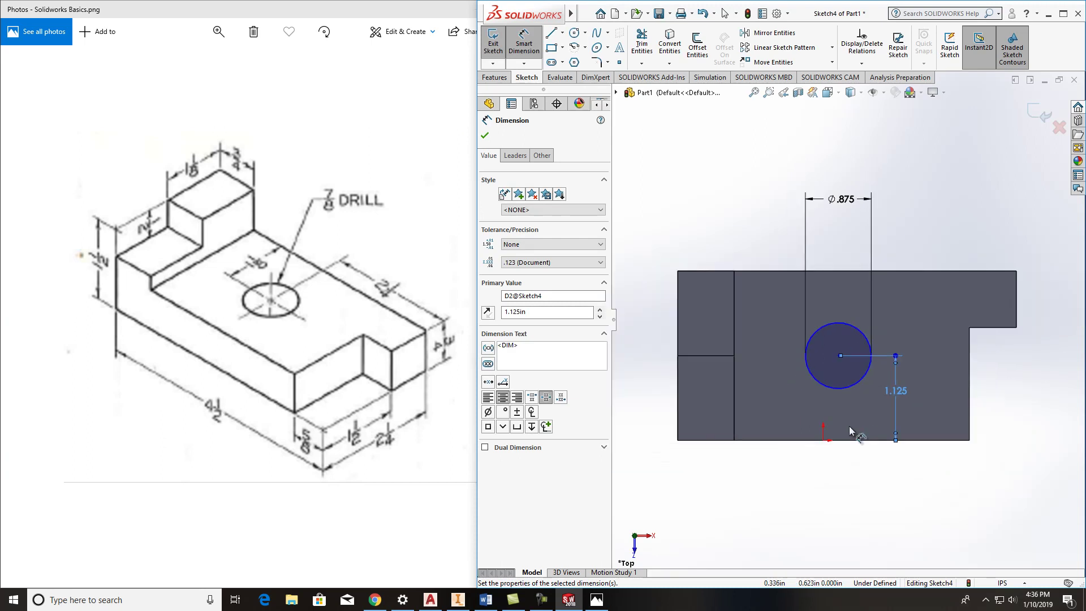
{"action": "left_click", "coordinate": [1017, 295]}
{"action": "left_click", "coordinate": [838, 324]}
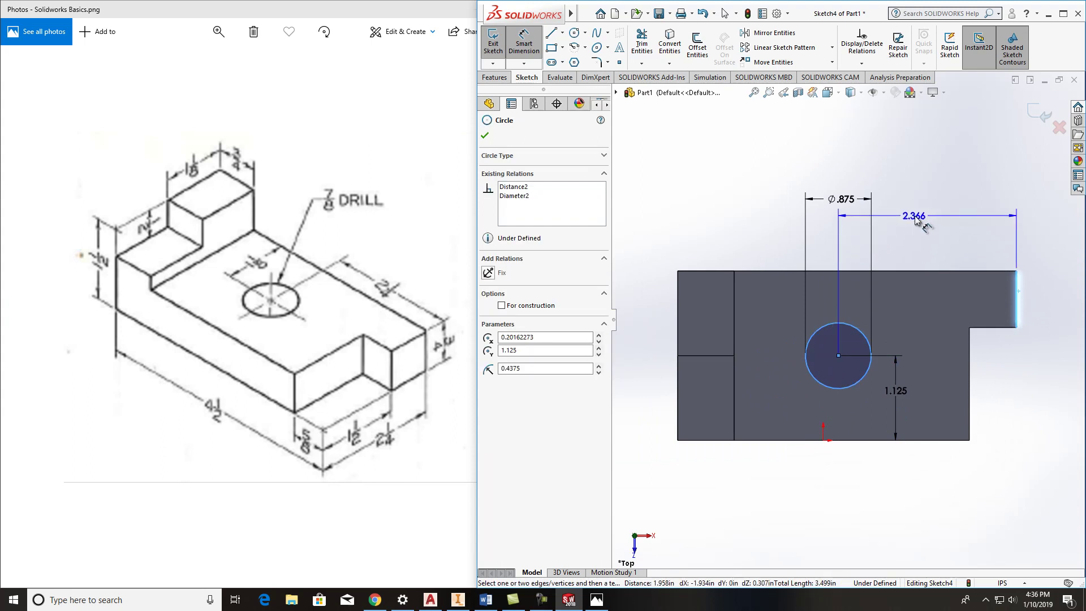
{"action": "left_click", "coordinate": [920, 222]}
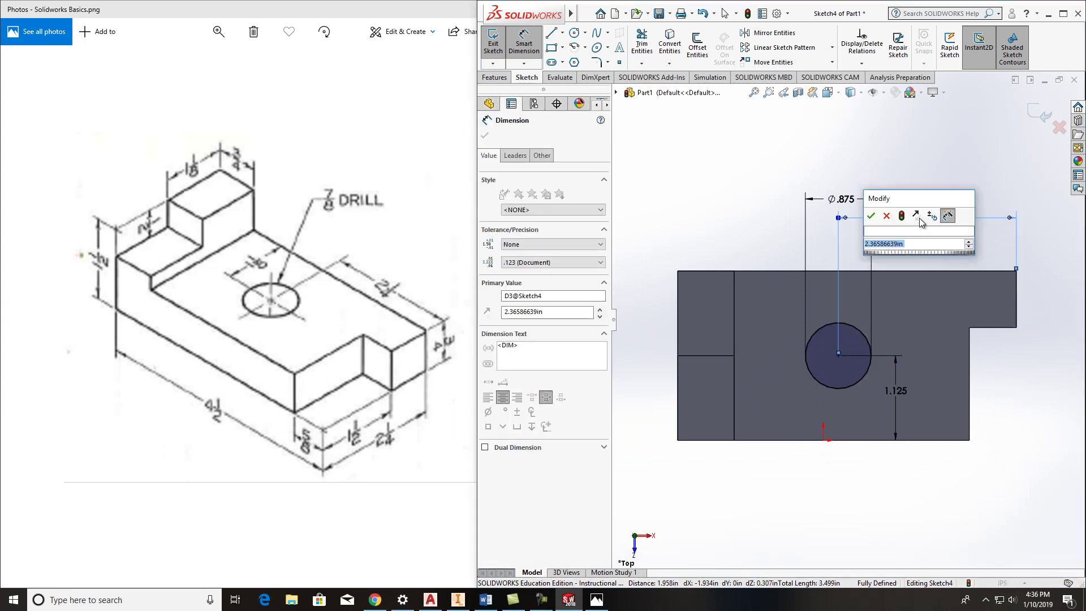
{"action": "type", "text": "2."}
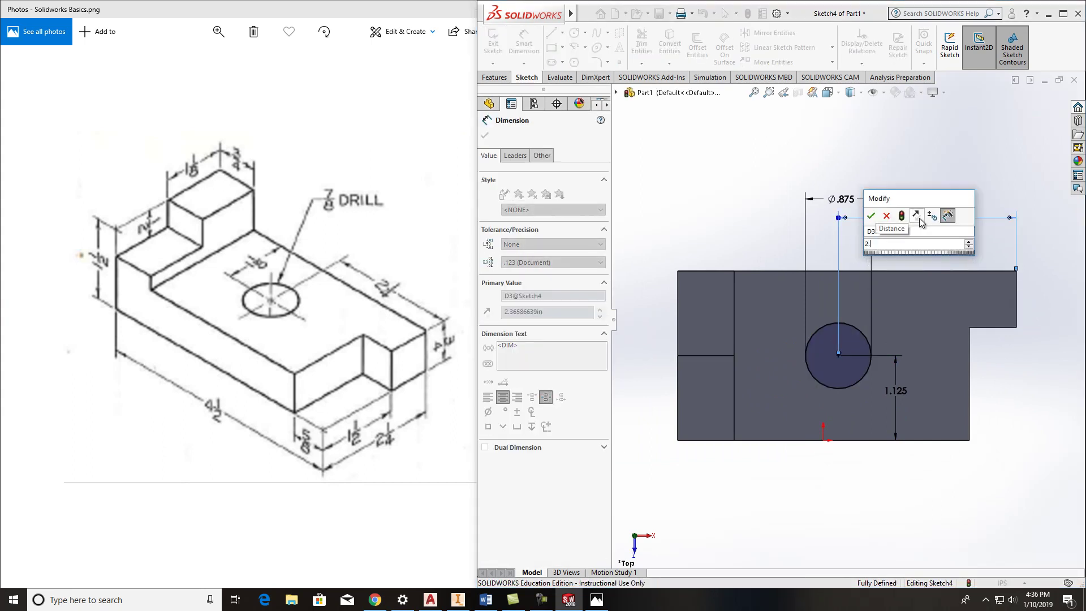
{"action": "type", "text": "25"}
{"action": "key", "text": "Return"}
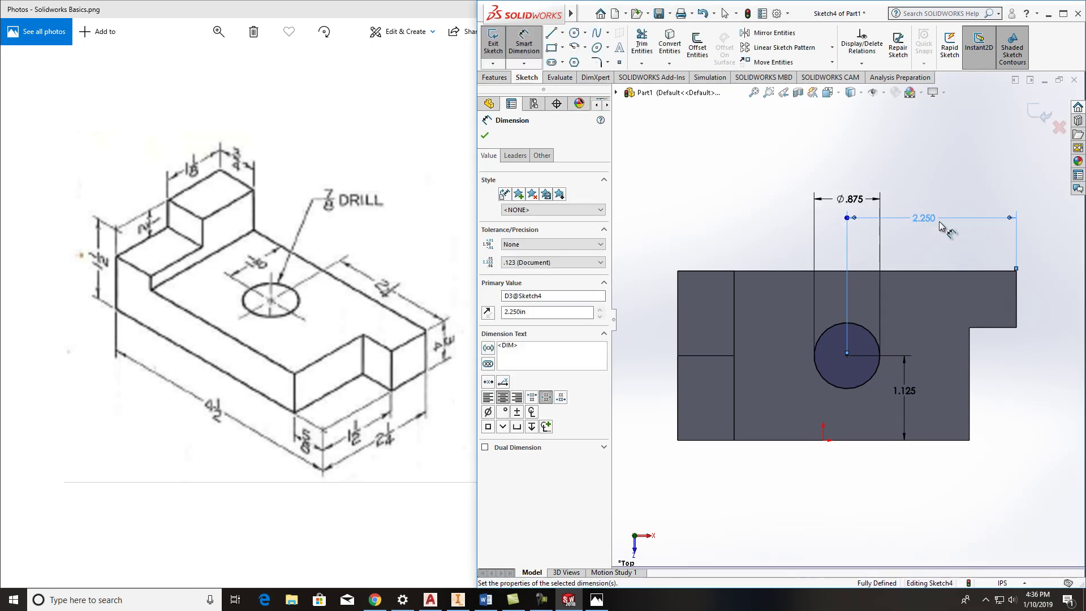
{"action": "left_click", "coordinate": [498, 50]}
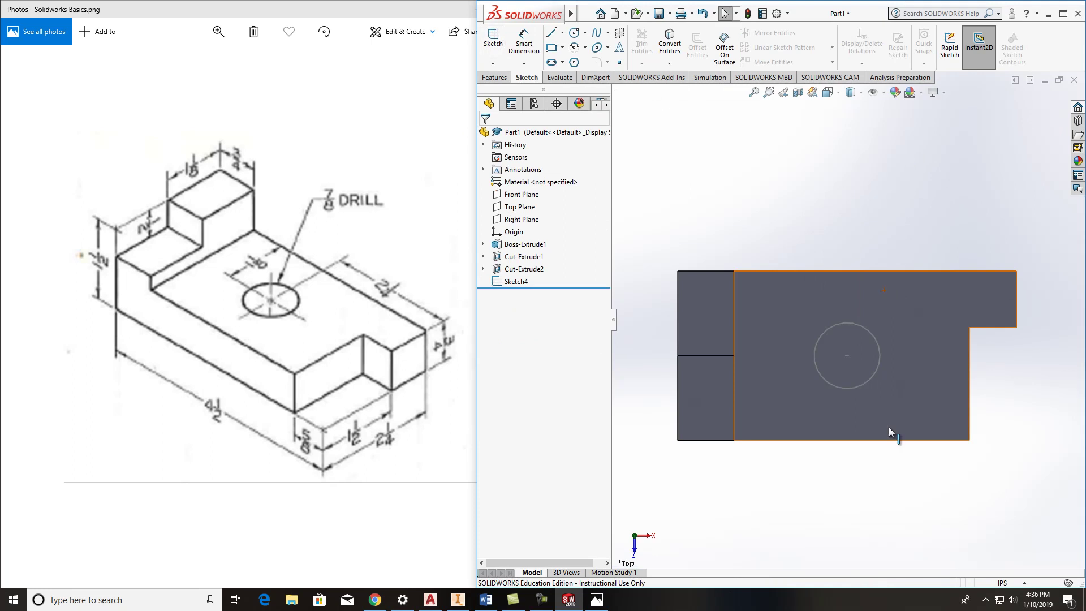
- Cut-extrude the Ø.875 hole circle Through All to create Cut-Extrude3
{"action": "mouse_move", "coordinate": [889, 429]}
{"action": "middle_mouse_down"}
{"action": "mouse_move", "coordinate": [812, 362]}
{"action": "mouse_move", "coordinate": [830, 395]}
{"action": "middle_mouse_up"}
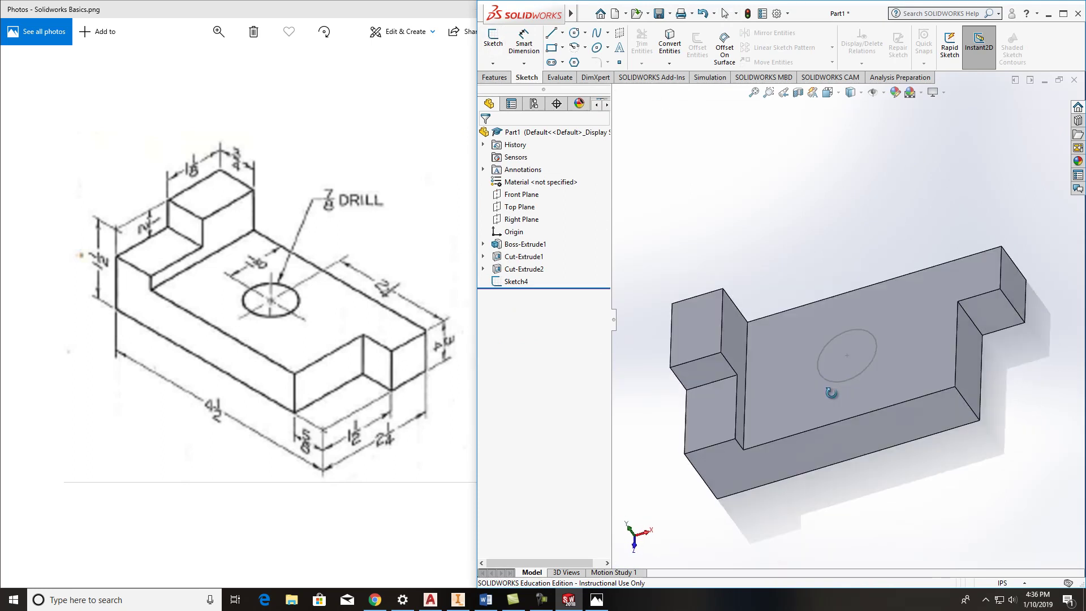
{"action": "left_click", "coordinate": [498, 80]}
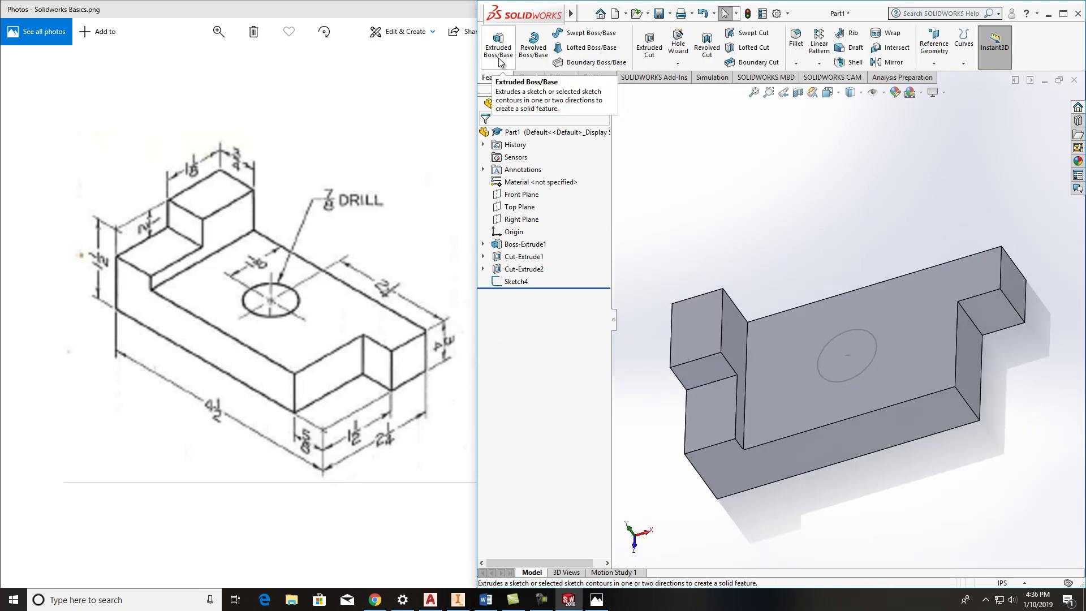
{"action": "left_click", "coordinate": [651, 55]}
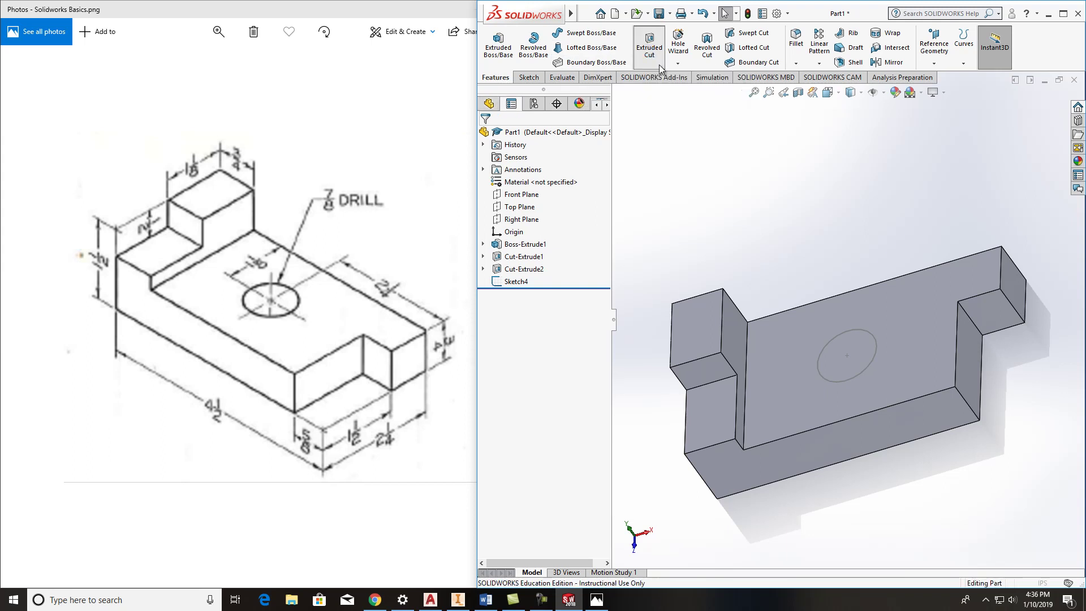
{"action": "left_click", "coordinate": [851, 331]}
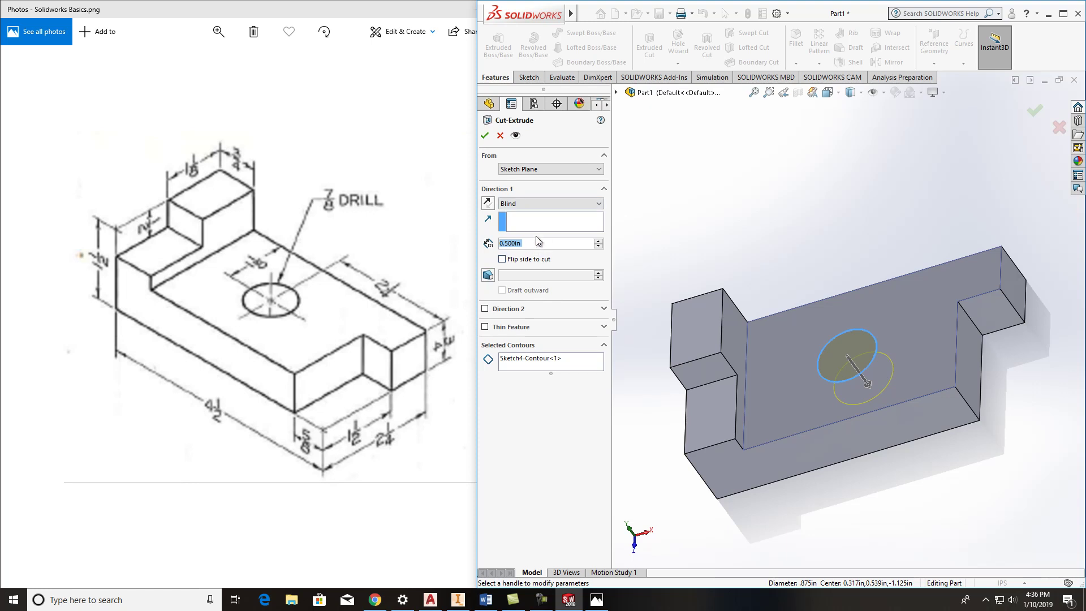
{"action": "left_click", "coordinate": [545, 205]}
{"action": "left_click", "coordinate": [545, 222]}
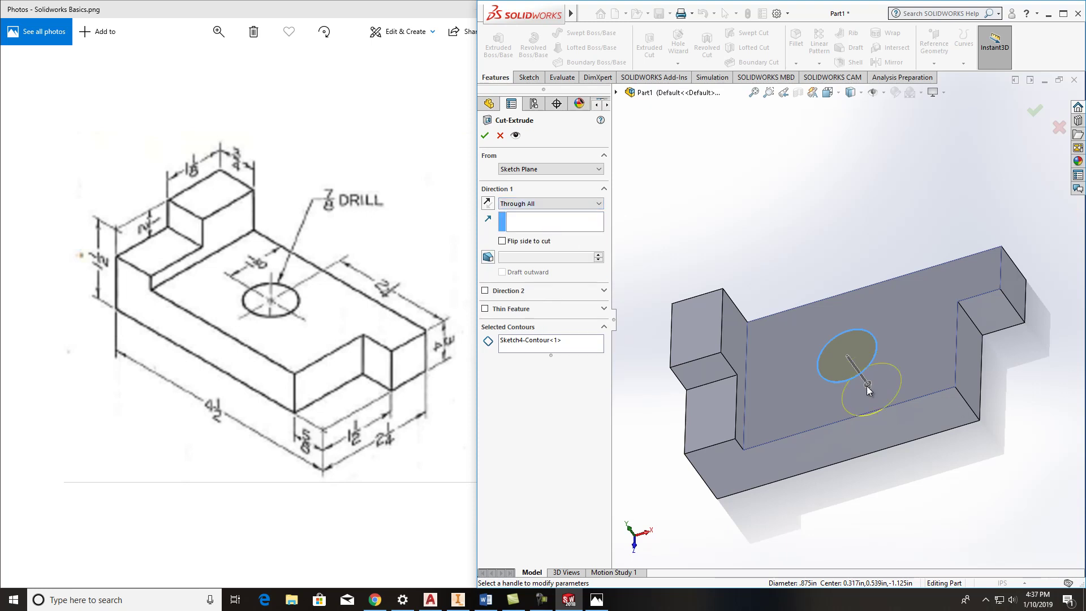
{"action": "left_click", "coordinate": [485, 136]}
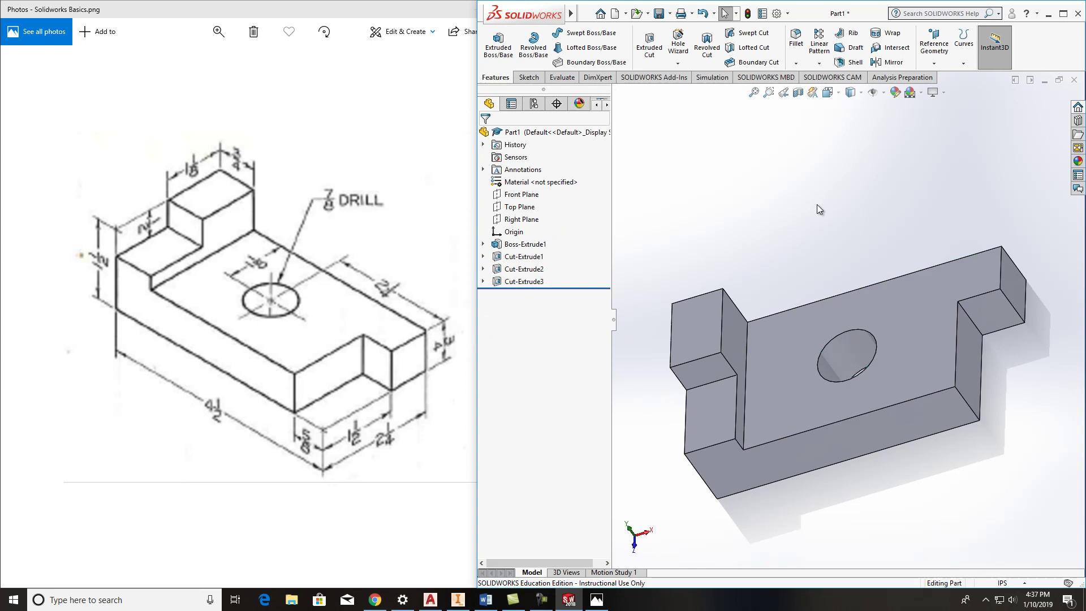
{"action": "middle_click_drag", "start_coordinate": [855, 313], "coordinate": [824, 296]}
{"action": "middle_click_drag", "start_coordinate": [837, 364], "coordinate": [793, 387]}
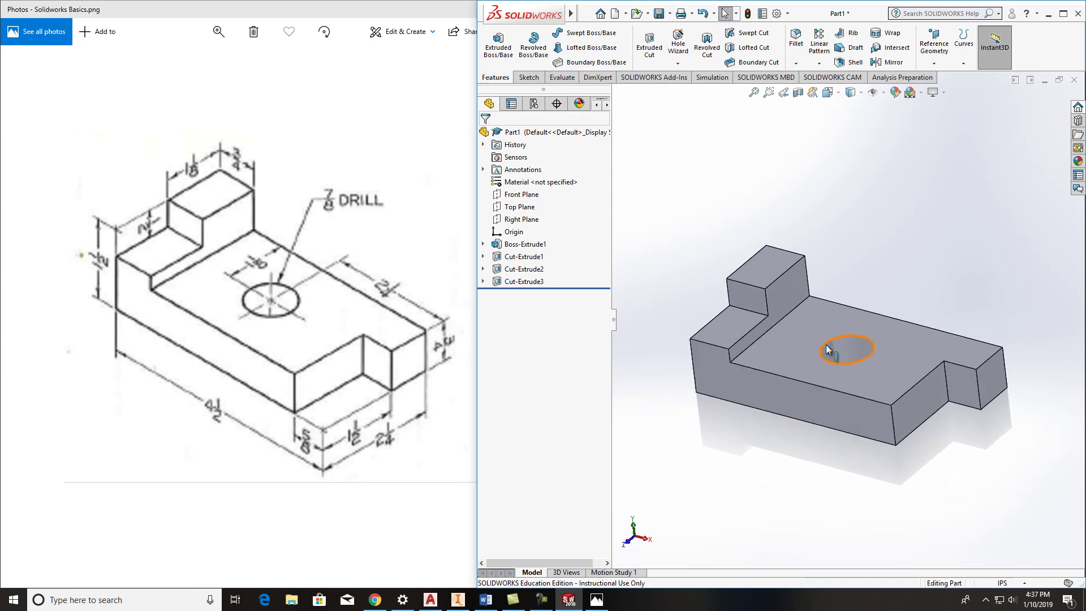
- Apply Stainless Steel (ferritic) as the part's material in the Material dialog
{"action": "left_click", "coordinate": [527, 183]}
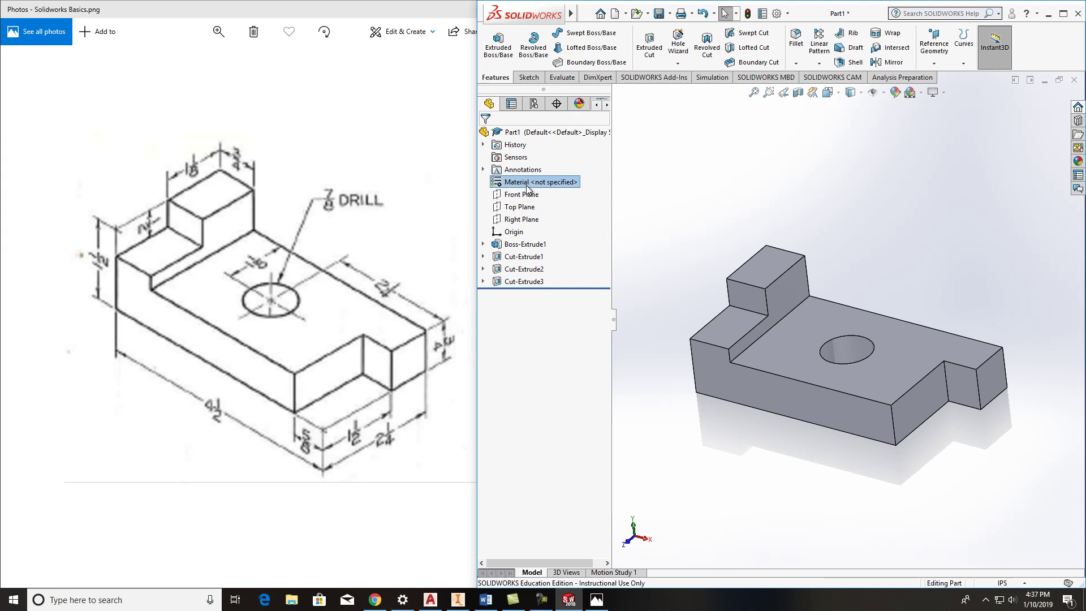
{"action": "right_click", "coordinate": [527, 184]}
{"action": "left_click", "coordinate": [566, 194]}
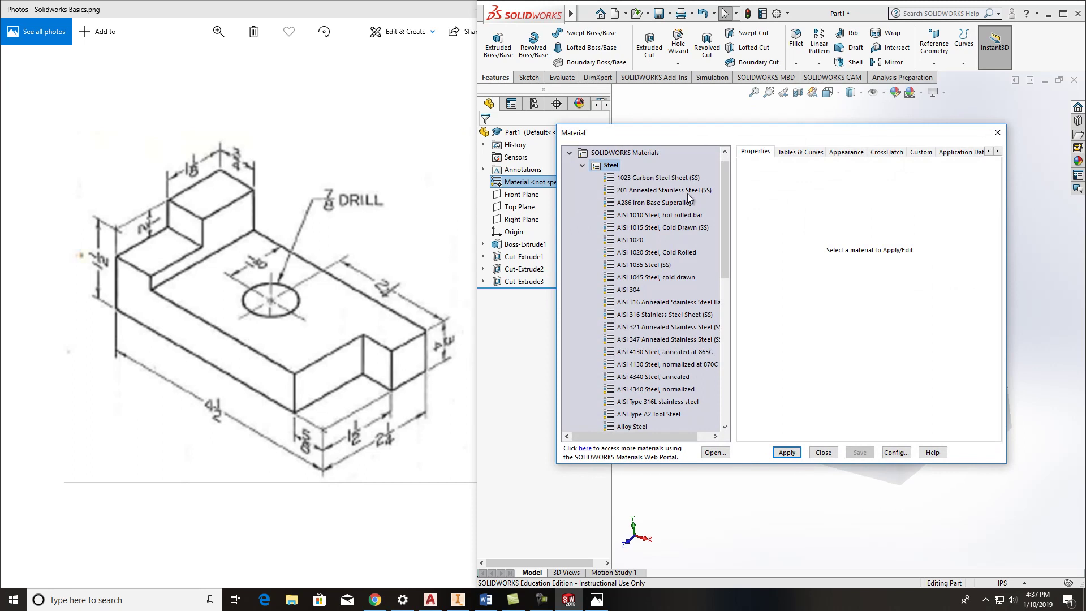
{"action": "left_click_drag", "start_coordinate": [724, 181], "coordinate": [729, 238]}
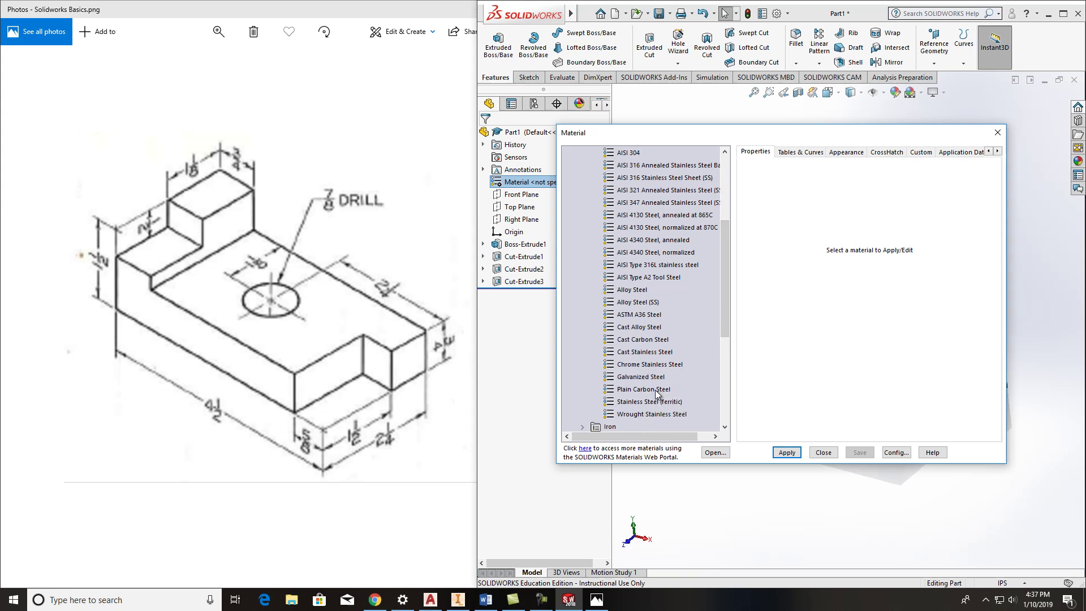
{"action": "left_click", "coordinate": [645, 352]}
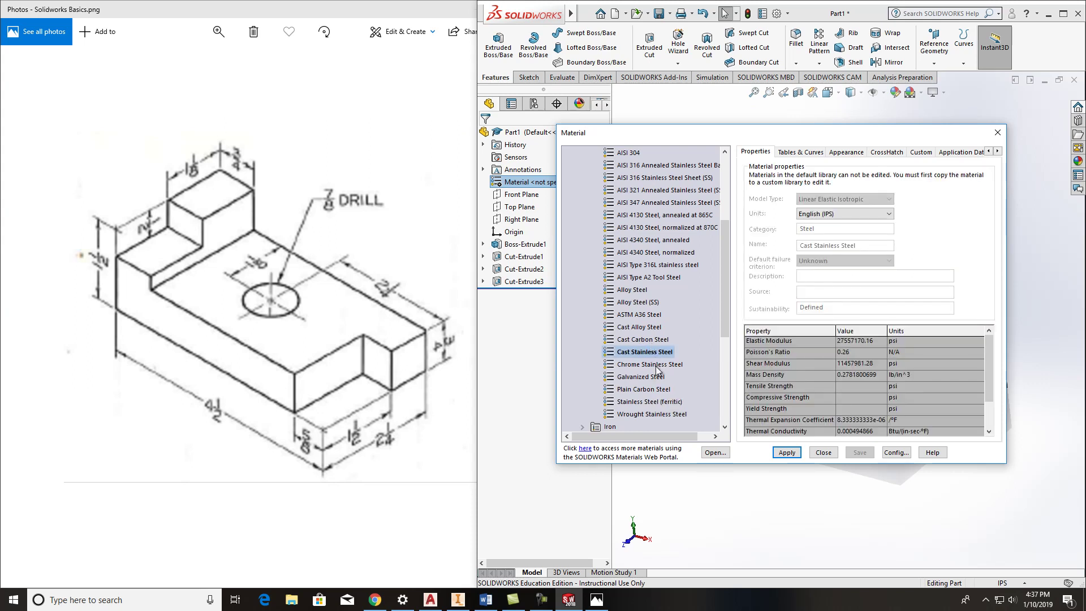
{"action": "left_click", "coordinate": [657, 365]}
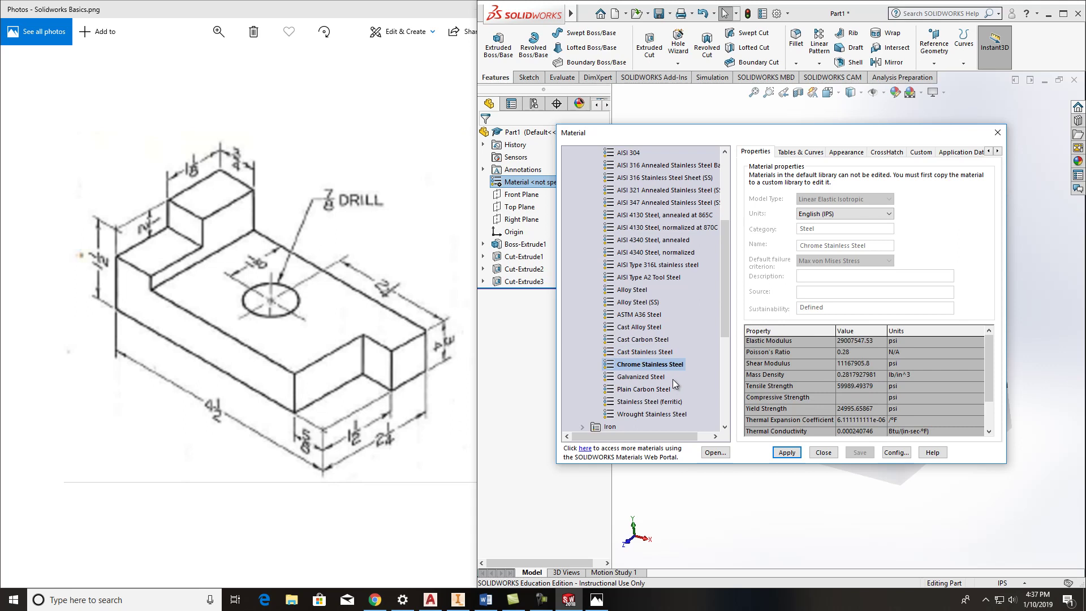
{"action": "left_click", "coordinate": [654, 402]}
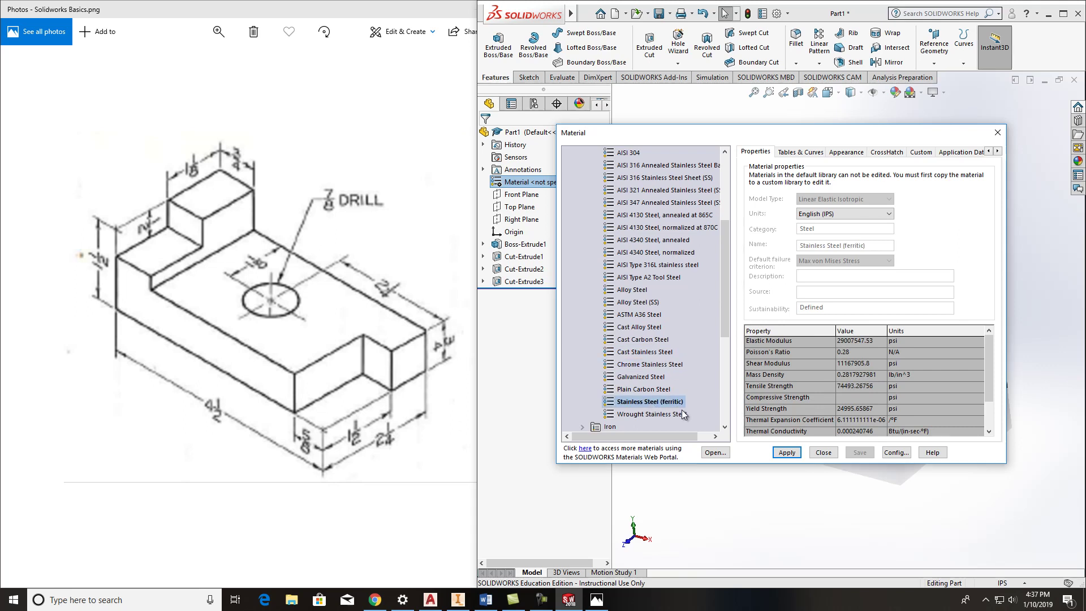
{"action": "left_click", "coordinate": [787, 453]}
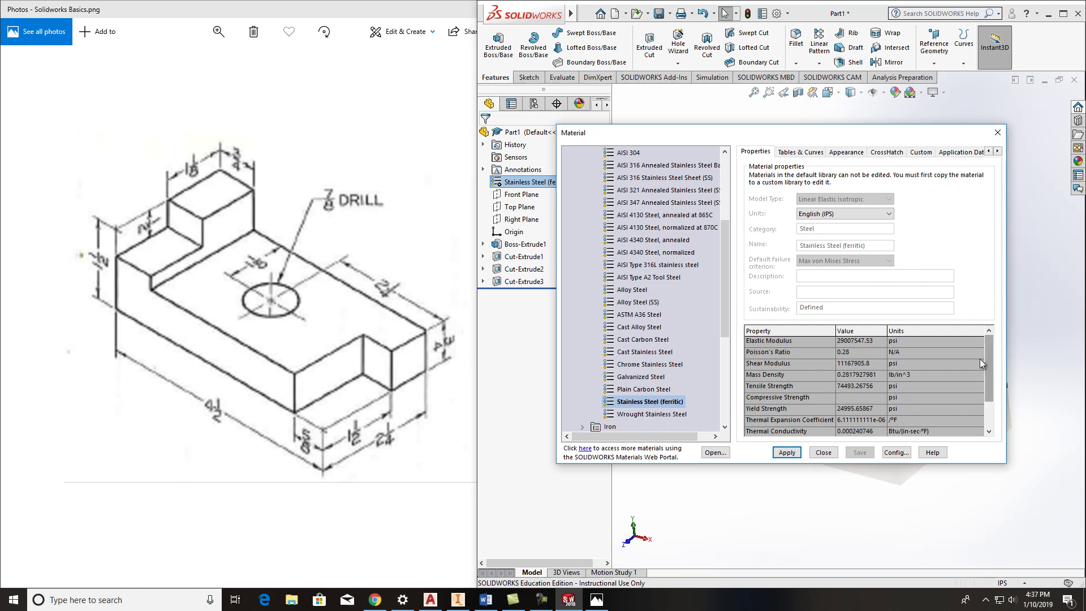
- Replace it with Aluminium Alloys > 1060 Alloy and close the Material dialog
{"action": "left_click_drag", "start_coordinate": [725, 307], "coordinate": [728, 358]}
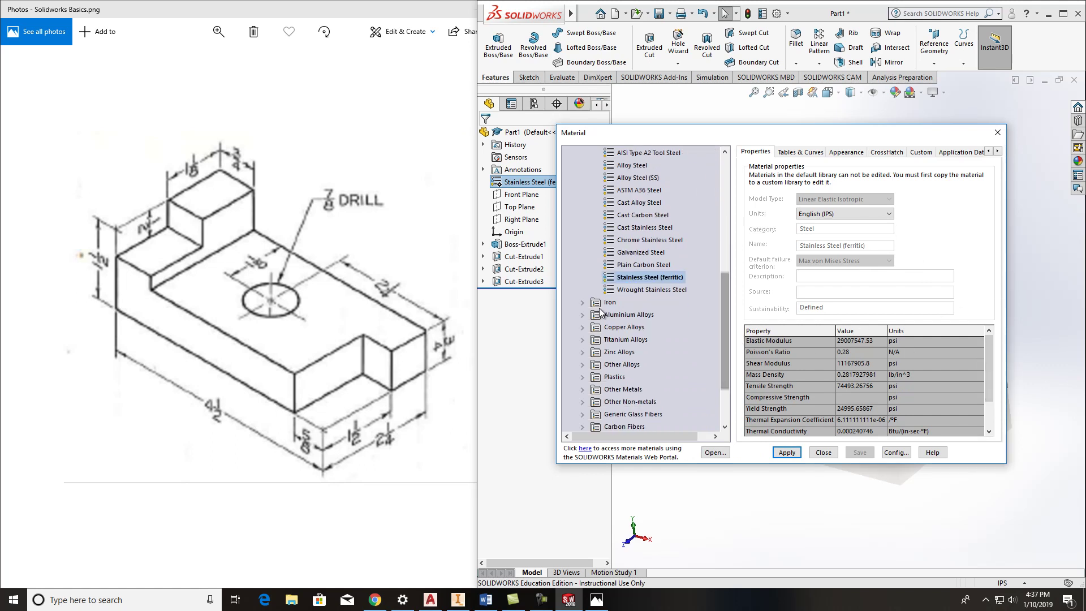
{"action": "left_click_drag", "start_coordinate": [725, 304], "coordinate": [724, 181]}
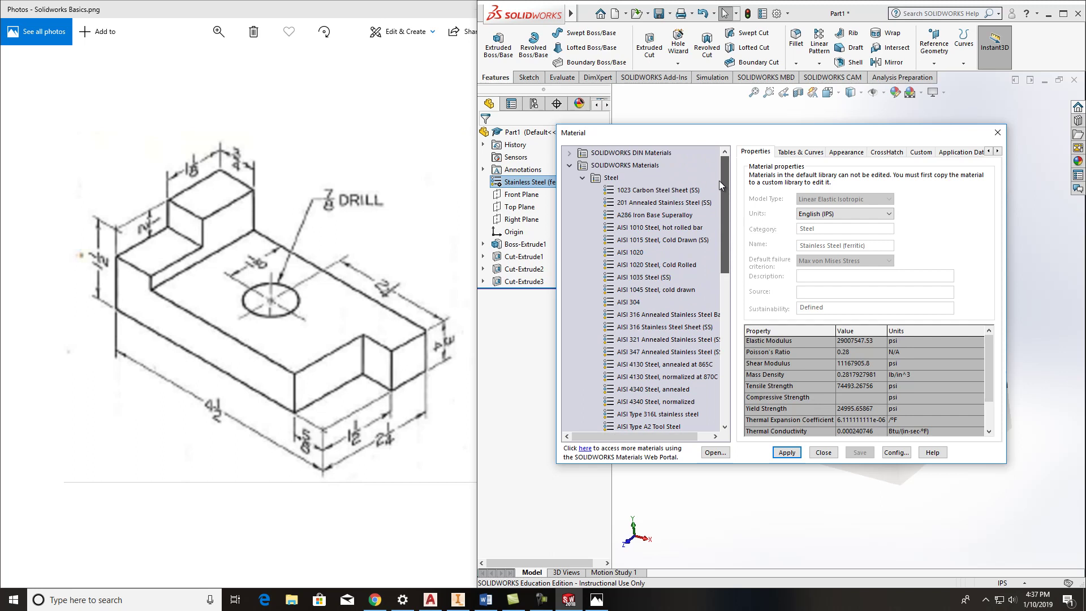
{"action": "left_click", "coordinate": [583, 179]}
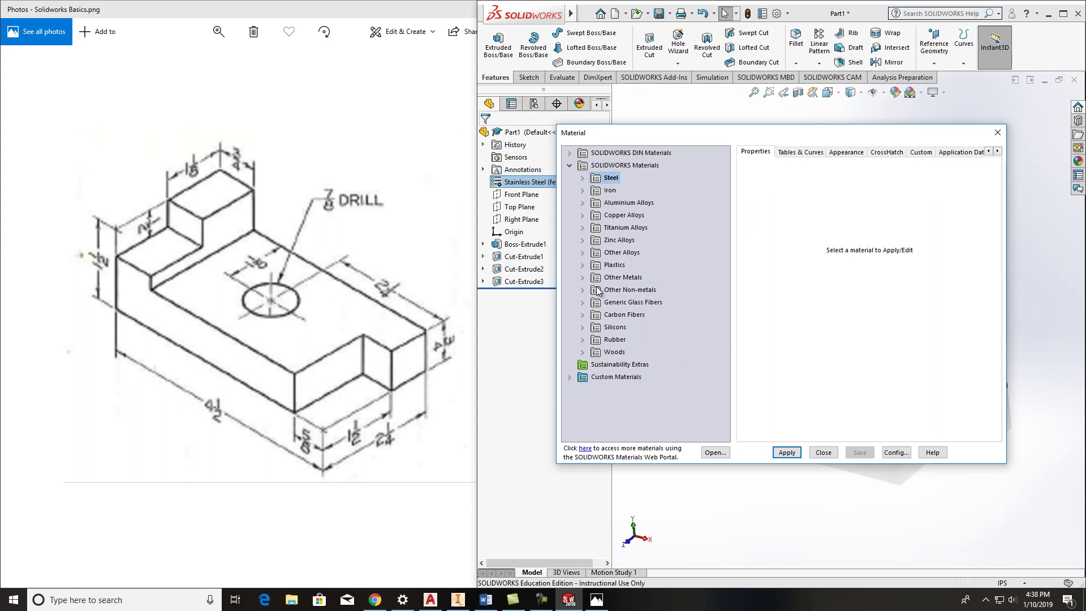
{"action": "left_click", "coordinate": [583, 203]}
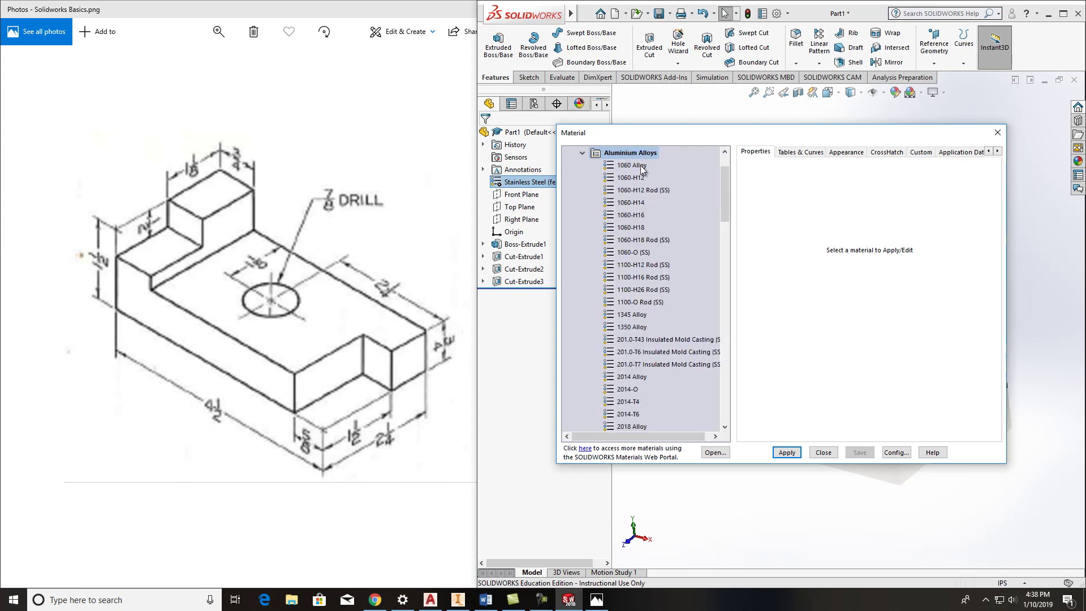
{"action": "left_click", "coordinate": [632, 165]}
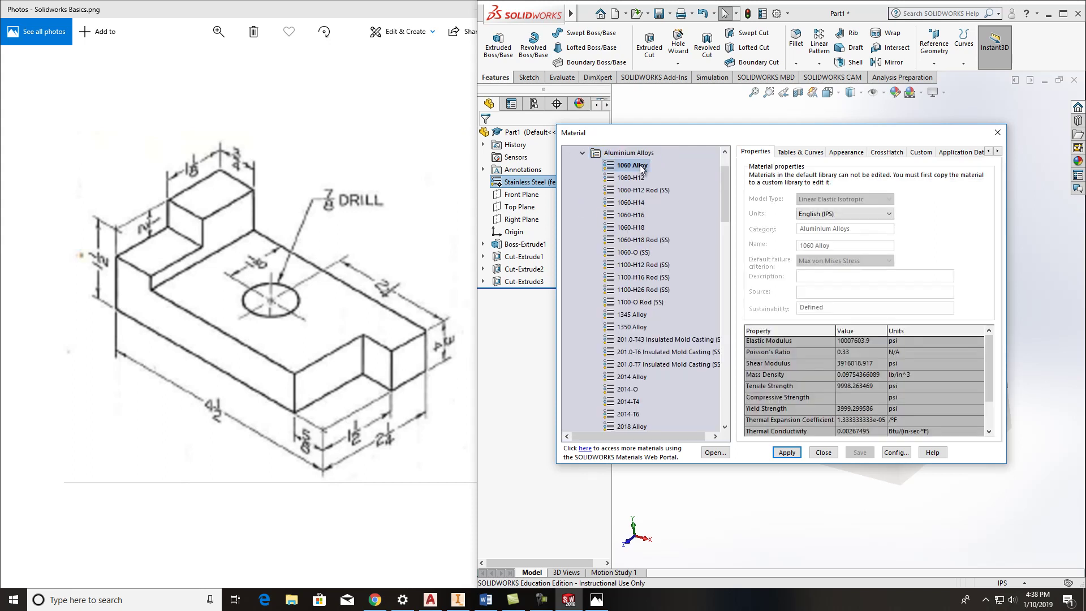
{"action": "left_click", "coordinate": [787, 453]}
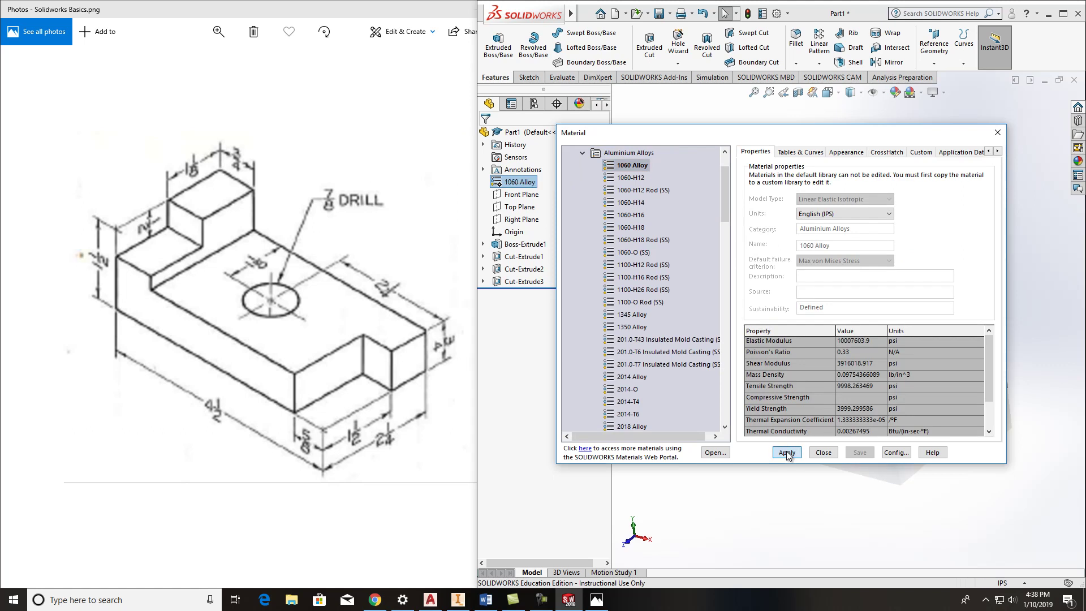
{"action": "left_click", "coordinate": [823, 452]}
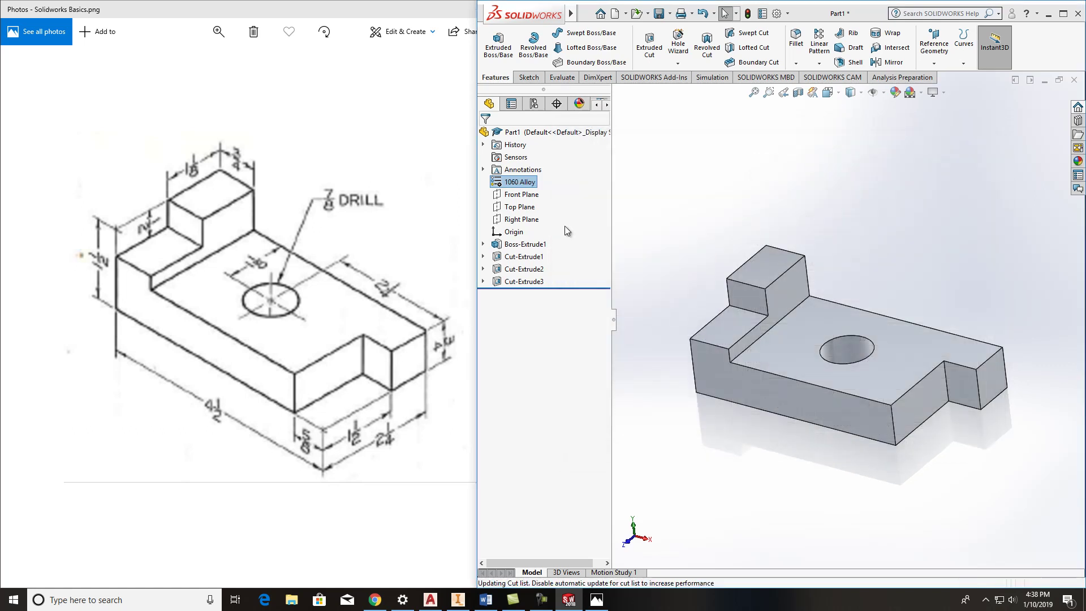
- Reassign Steel > Stainless Steel (ferritic) to the part in place of 1060 Alloy
{"action": "right_click", "coordinate": [531, 184]}
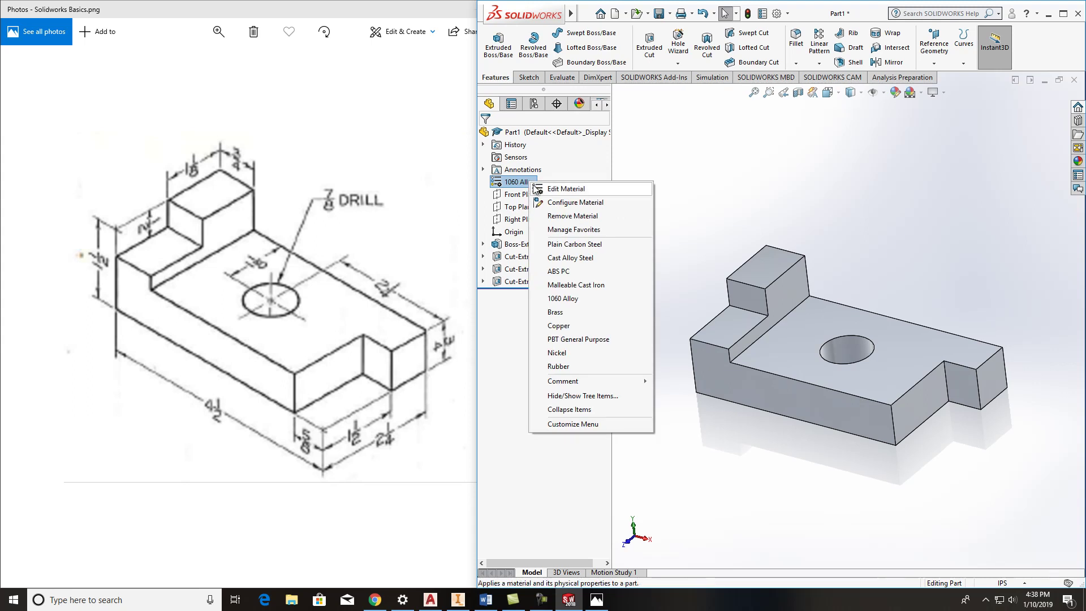
{"action": "left_click", "coordinate": [542, 188]}
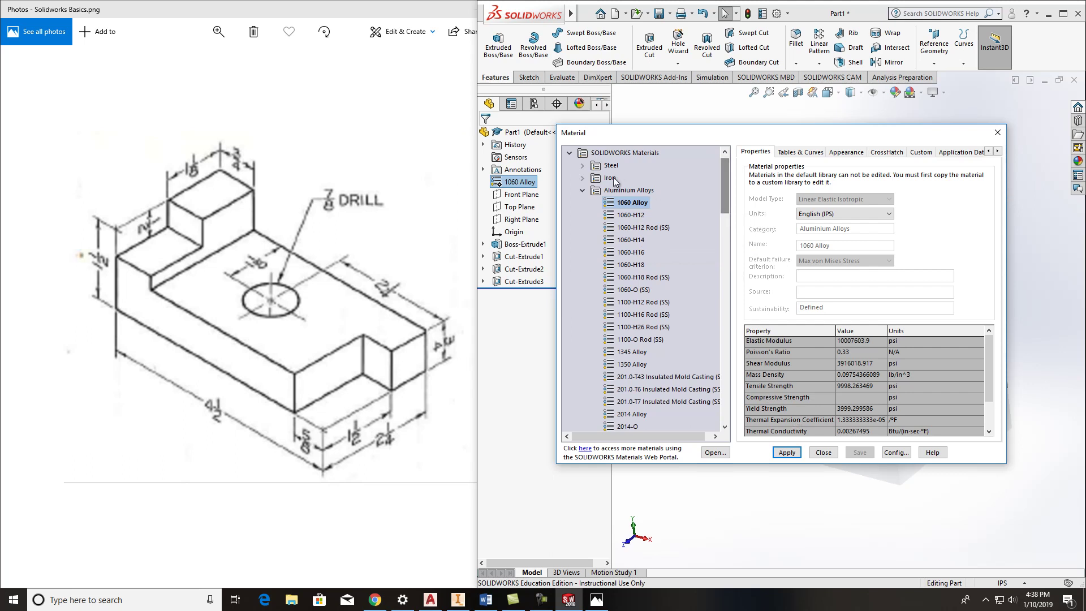
{"action": "left_click", "coordinate": [583, 178]}
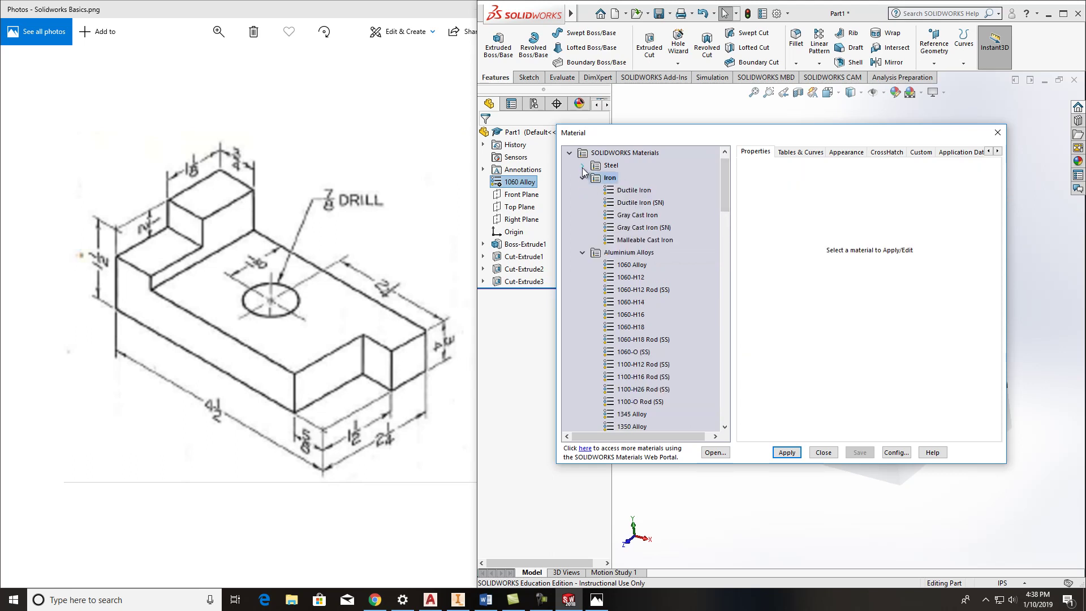
{"action": "left_click", "coordinate": [584, 170]}
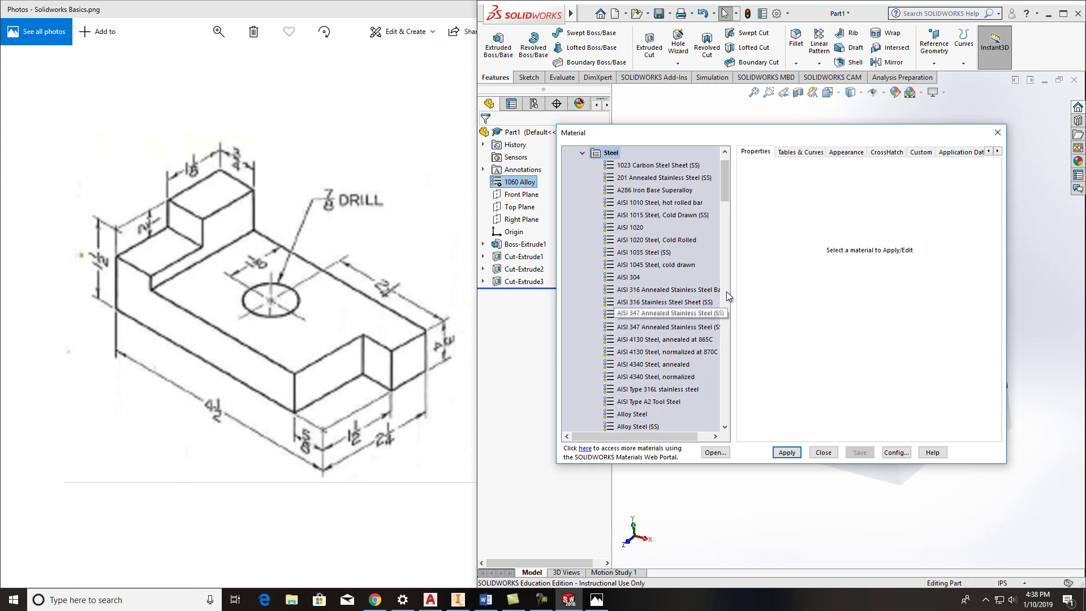
{"action": "left_click_drag", "start_coordinate": [724, 199], "coordinate": [728, 225]}
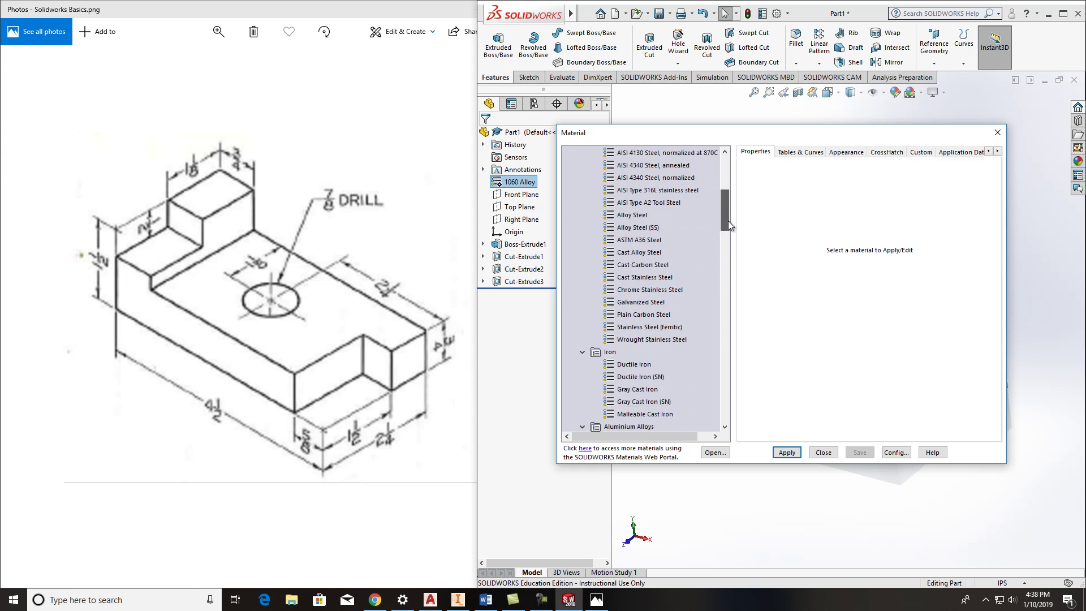
{"action": "left_click", "coordinate": [650, 327]}
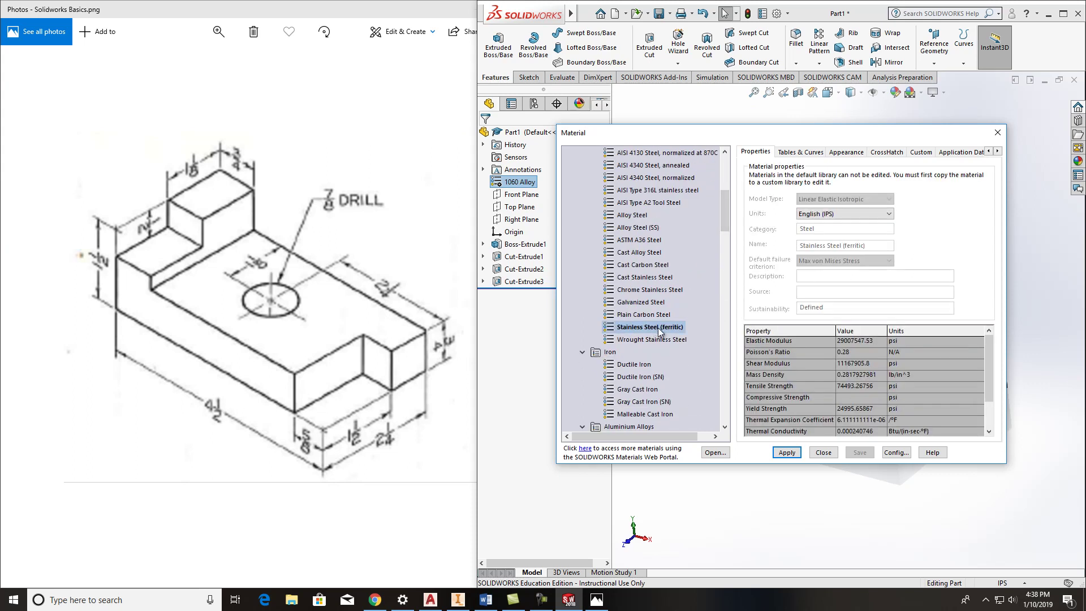
{"action": "left_click", "coordinate": [787, 452]}
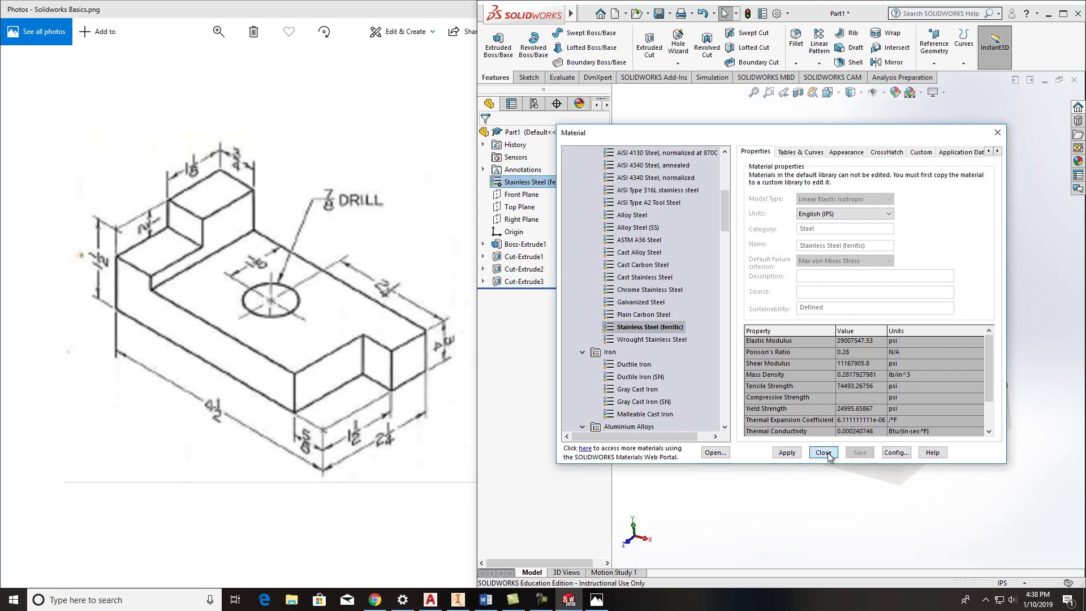
- Close the Material dialog and bring the Blackboard course page to the front
{"action": "left_click", "coordinate": [823, 453]}
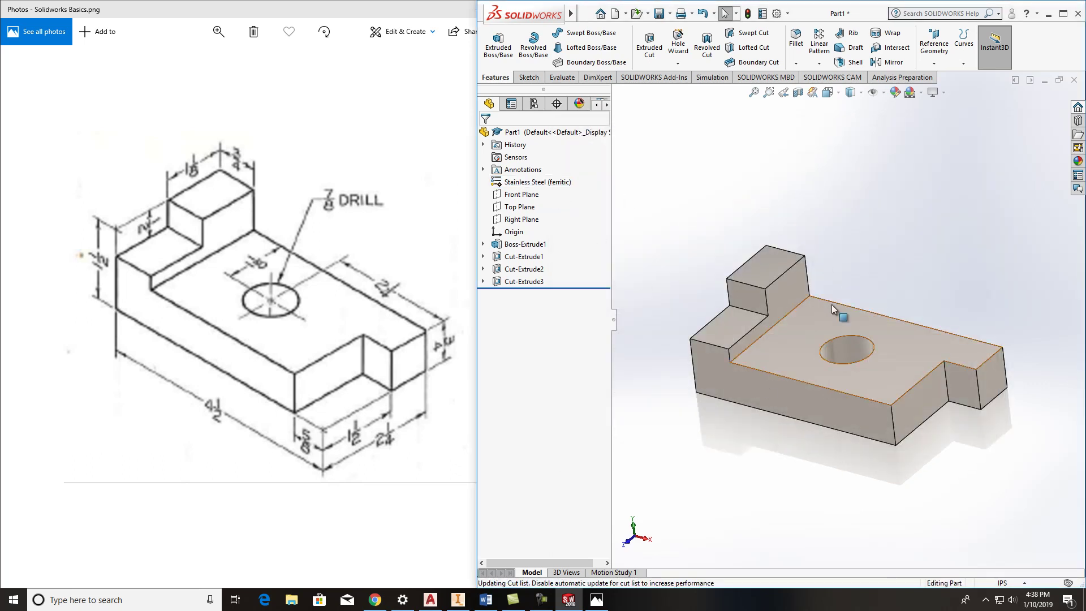
{"action": "mouse_move", "coordinate": [836, 298]}
{"action": "middle_mouse_down"}
{"action": "mouse_move", "coordinate": [867, 302]}
{"action": "mouse_move", "coordinate": [849, 283]}
{"action": "middle_mouse_up"}
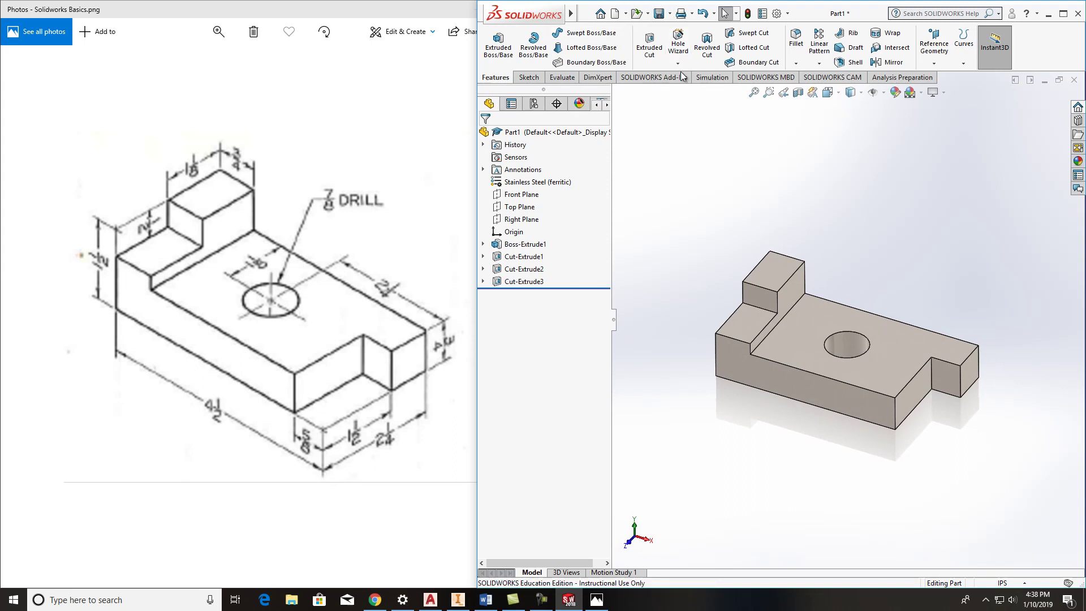
{"action": "left_click", "coordinate": [376, 600]}
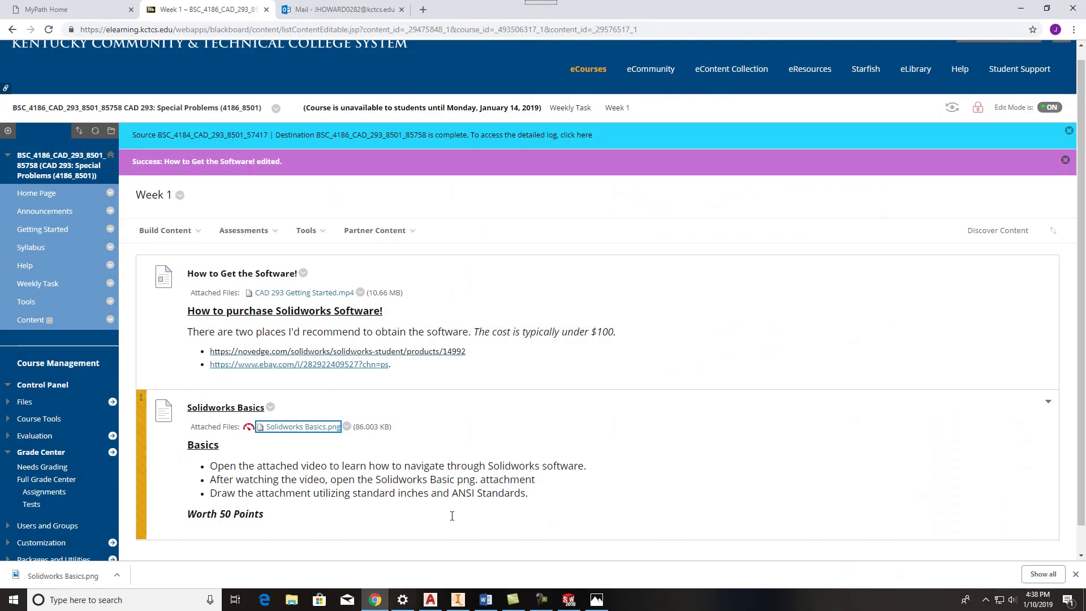
- Open the Solidworks Basics assignment and scroll to its Assignment Submission section without attaching a file
{"action": "left_click", "coordinate": [232, 408]}
{"action": "scroll", "coordinate": [543, 333], "scroll_direction": "down", "scroll_amount": 4}
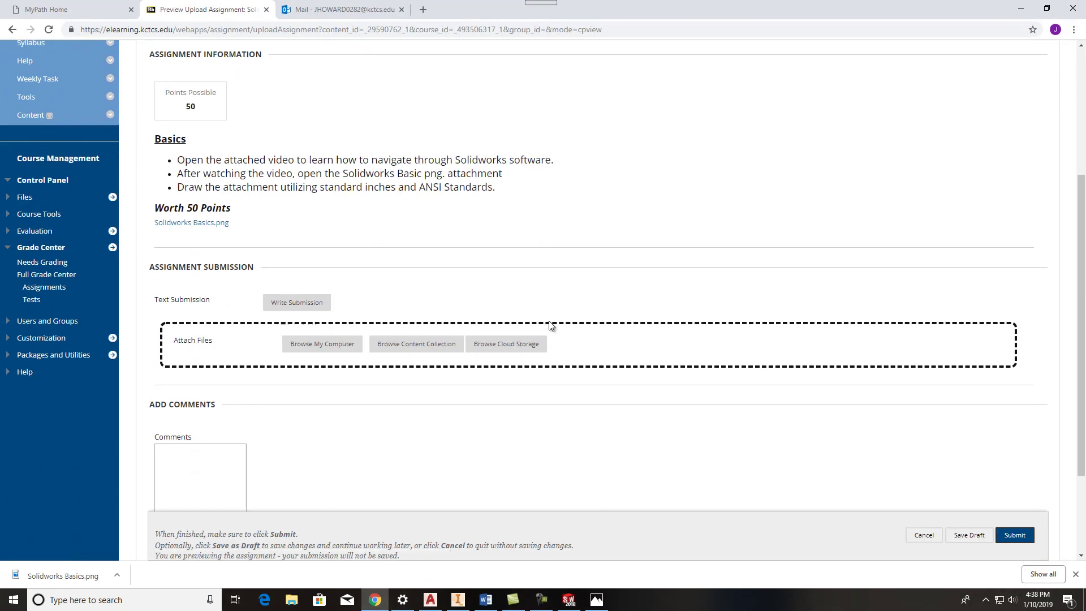
{"action": "left_click", "coordinate": [313, 332]}
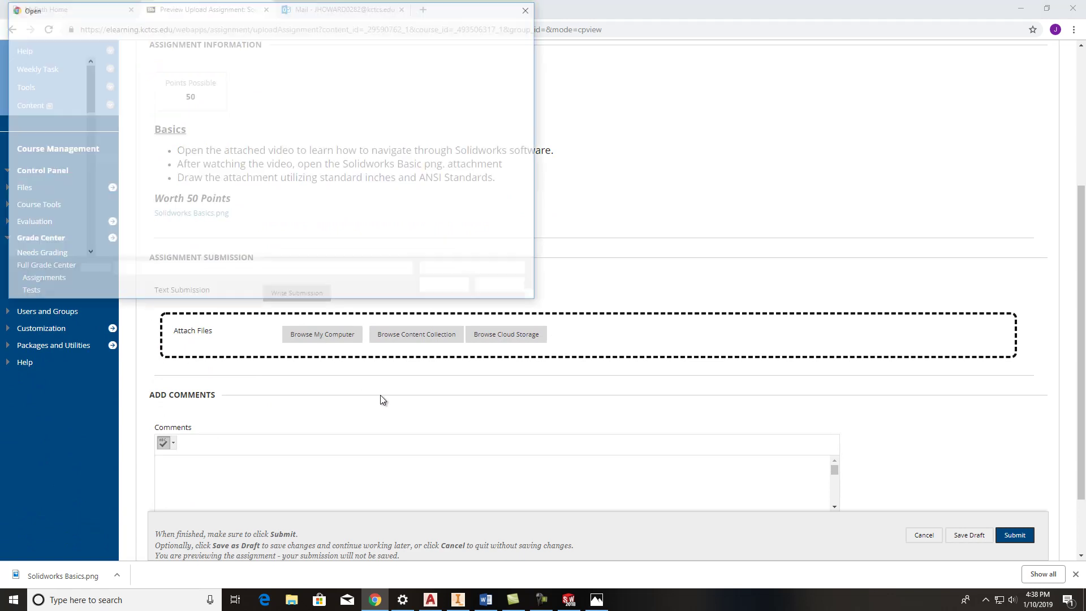
{"action": "left_click", "coordinate": [509, 286]}
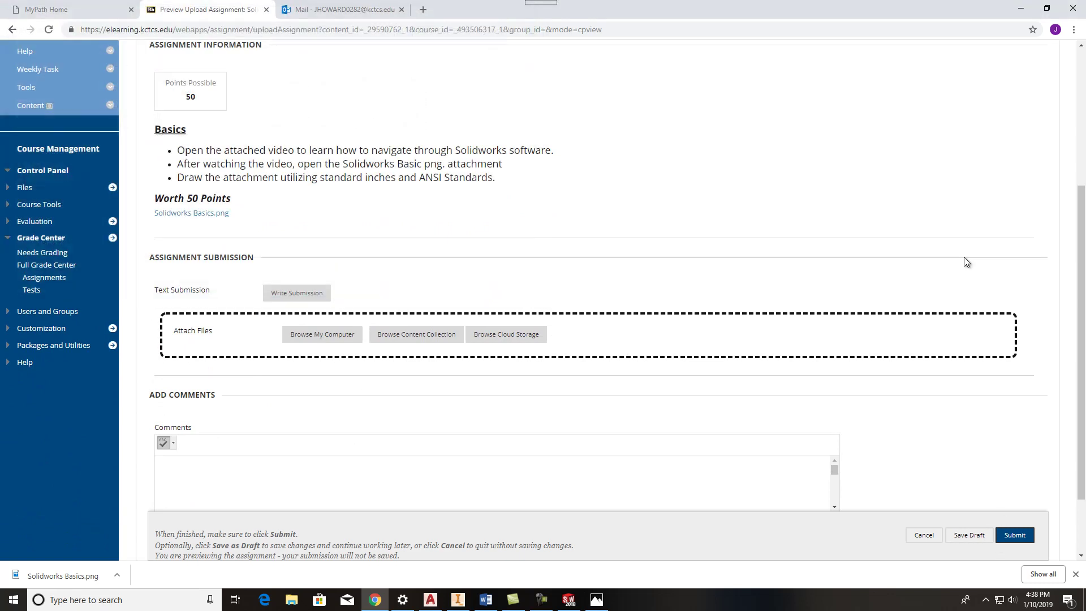
{"action": "scroll", "coordinate": [643, 235], "scroll_direction": "down", "scroll_amount": 1}
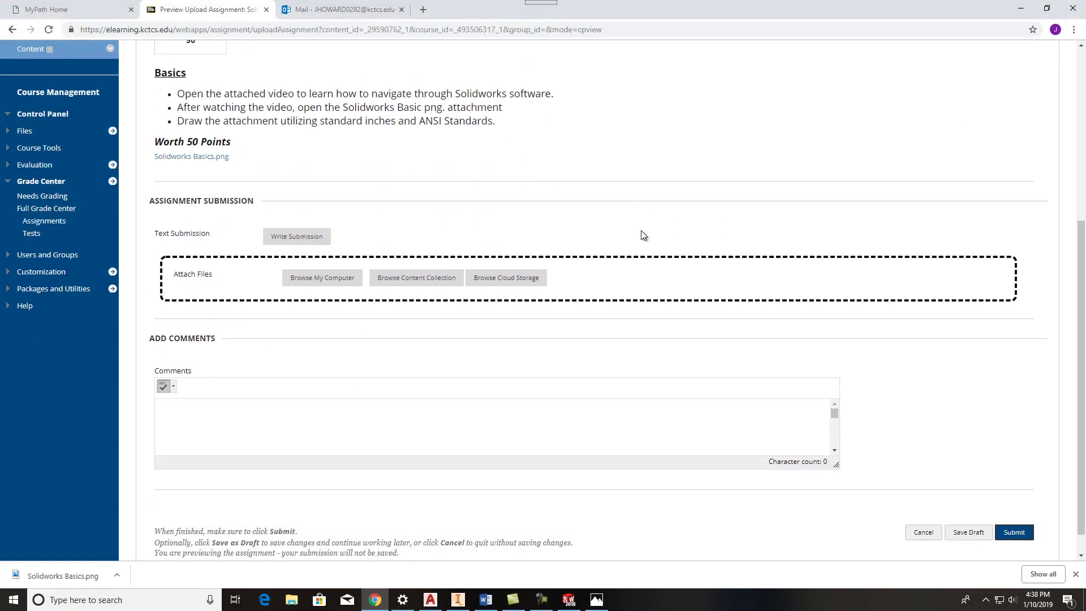